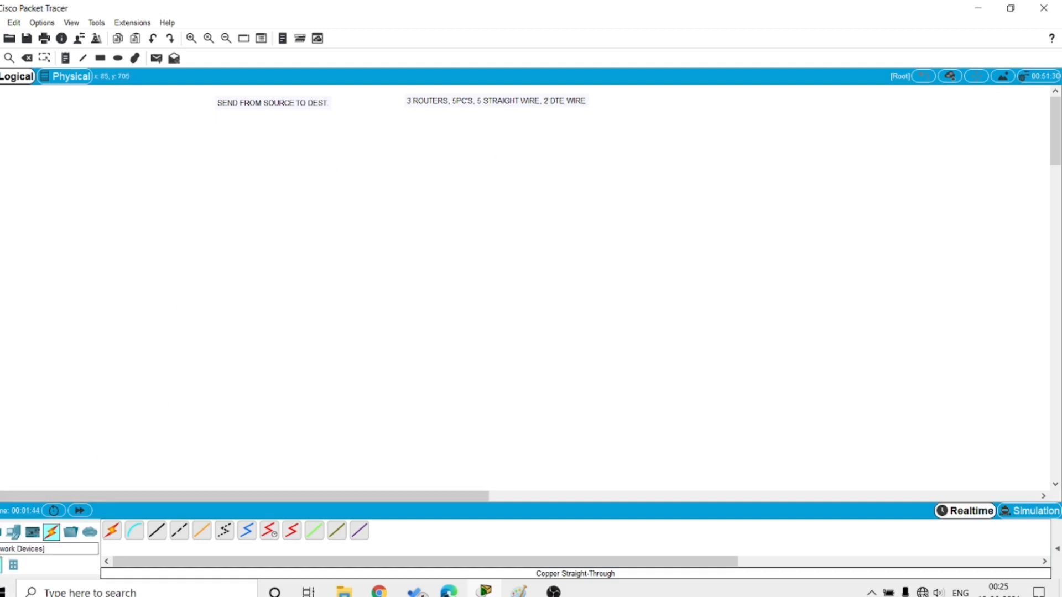
Place three 2811 routers in a row across the upper part of the workspace.
click(1, 532)
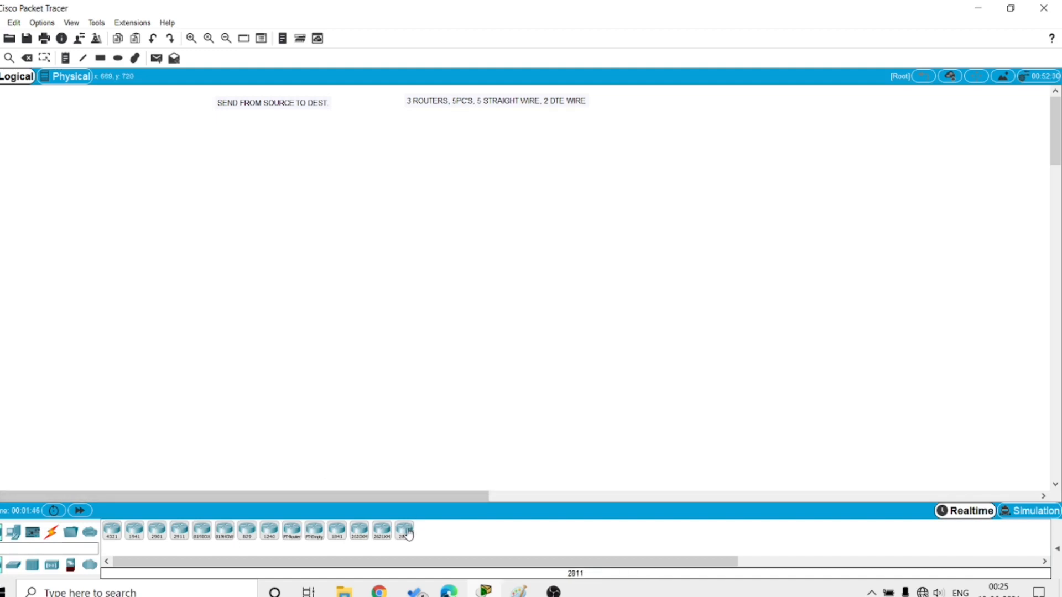
click(405, 531)
click(238, 184)
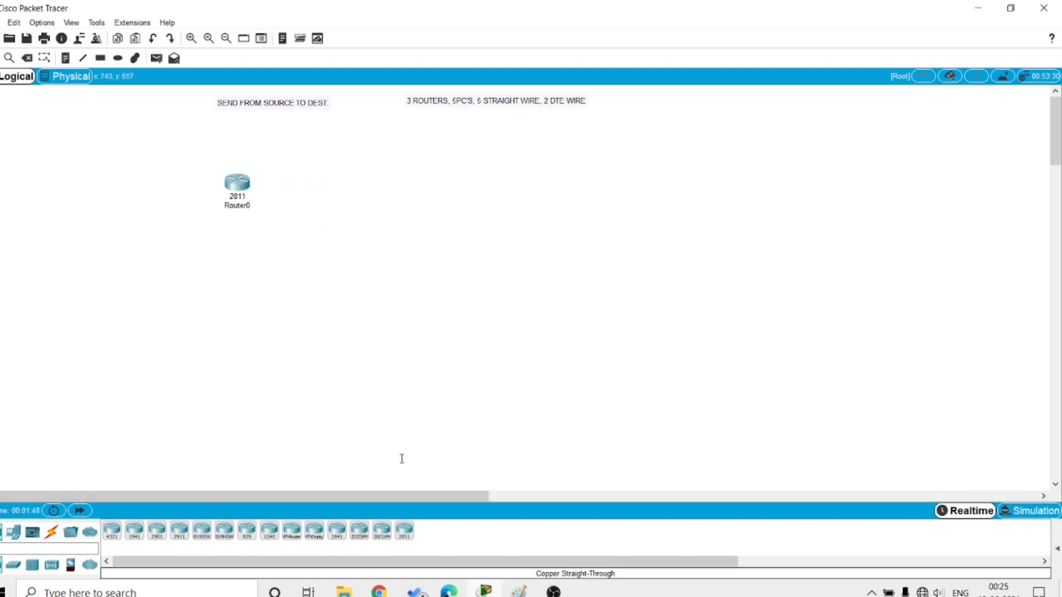
click(405, 531)
click(379, 186)
click(405, 531)
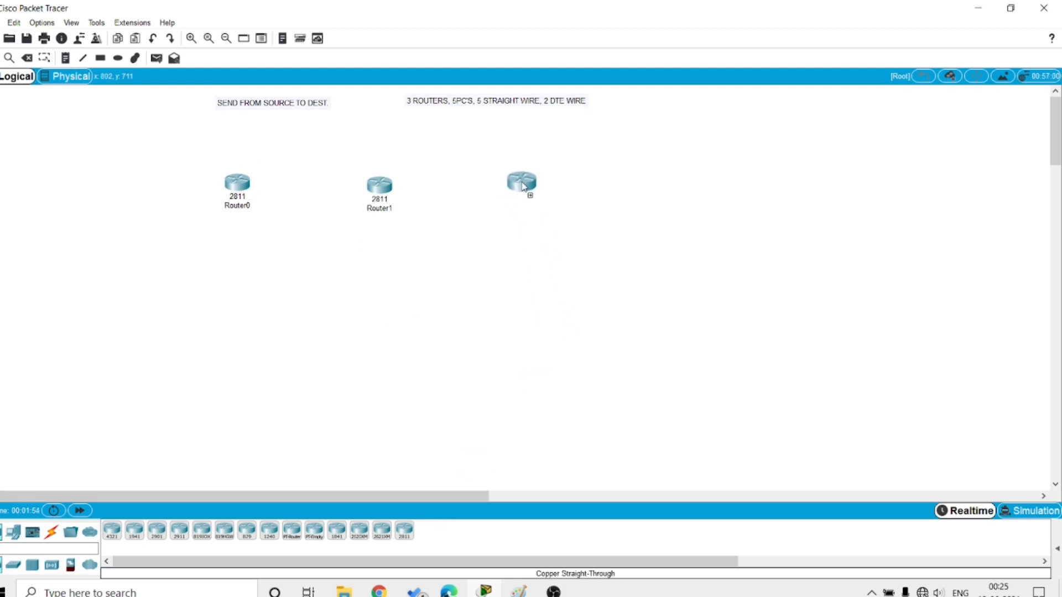
click(523, 185)
Place five PC-PT end devices in a row below the three routers.
click(13, 532)
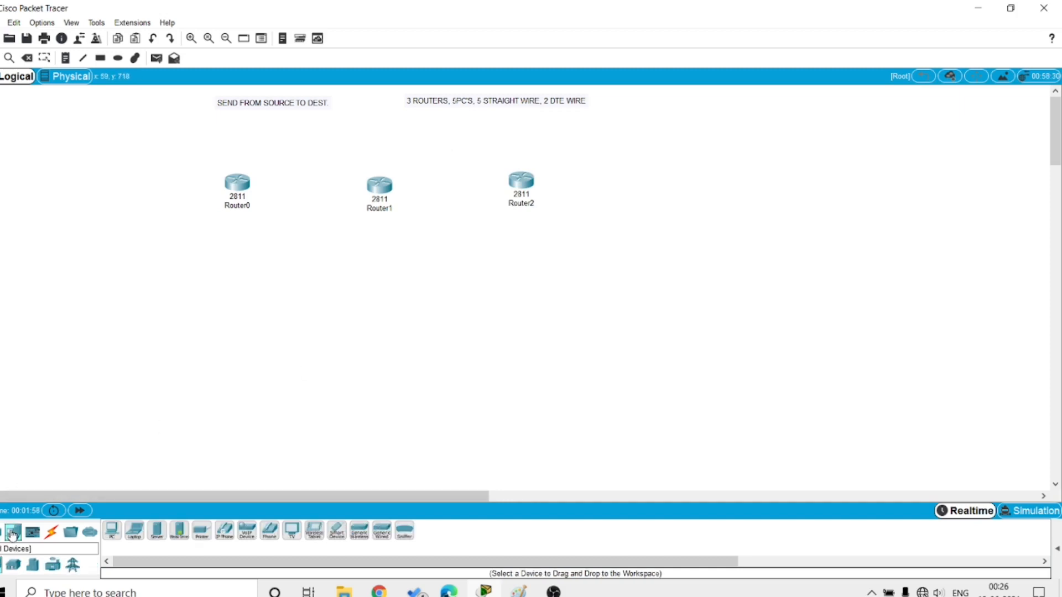
click(112, 531)
click(133, 362)
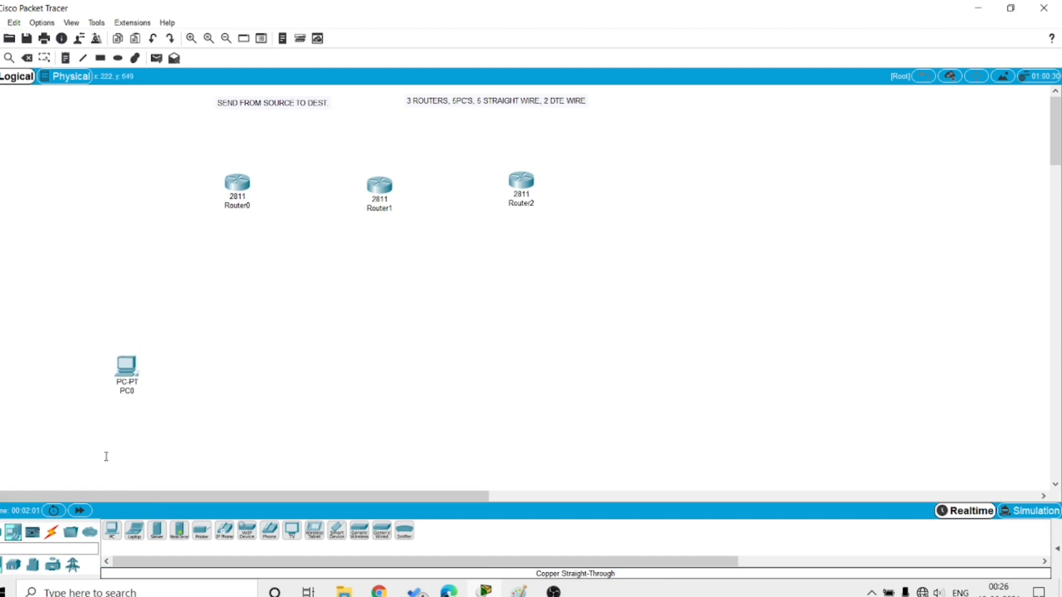
click(112, 531)
click(253, 378)
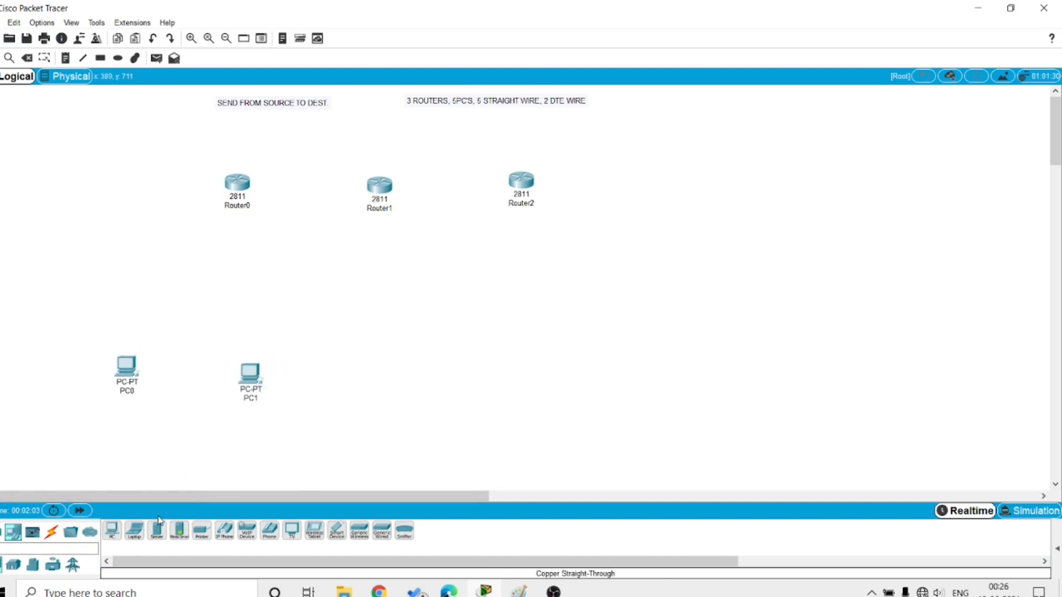
click(112, 531)
click(311, 387)
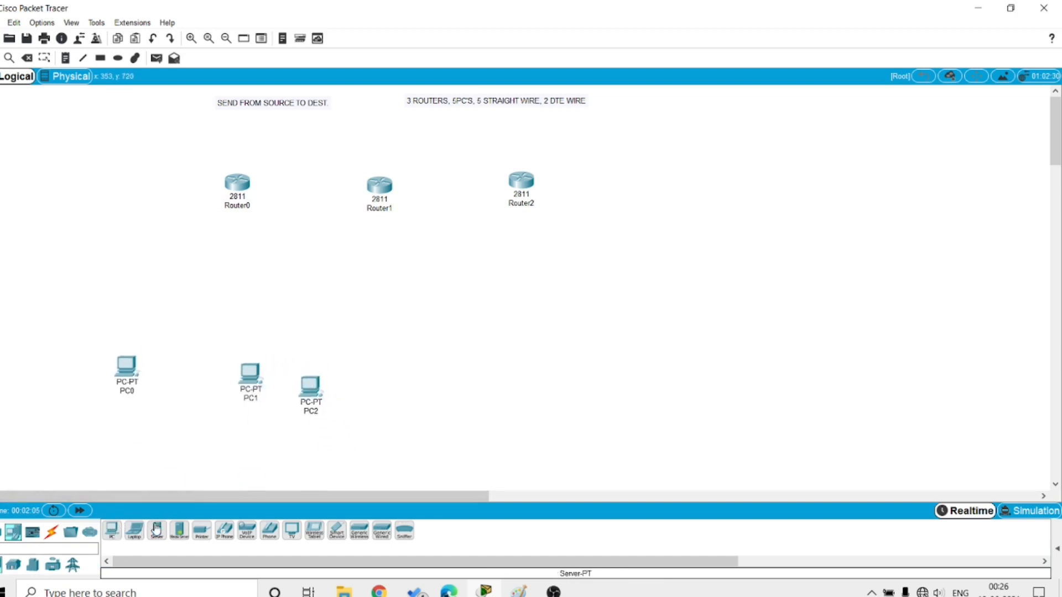
click(112, 531)
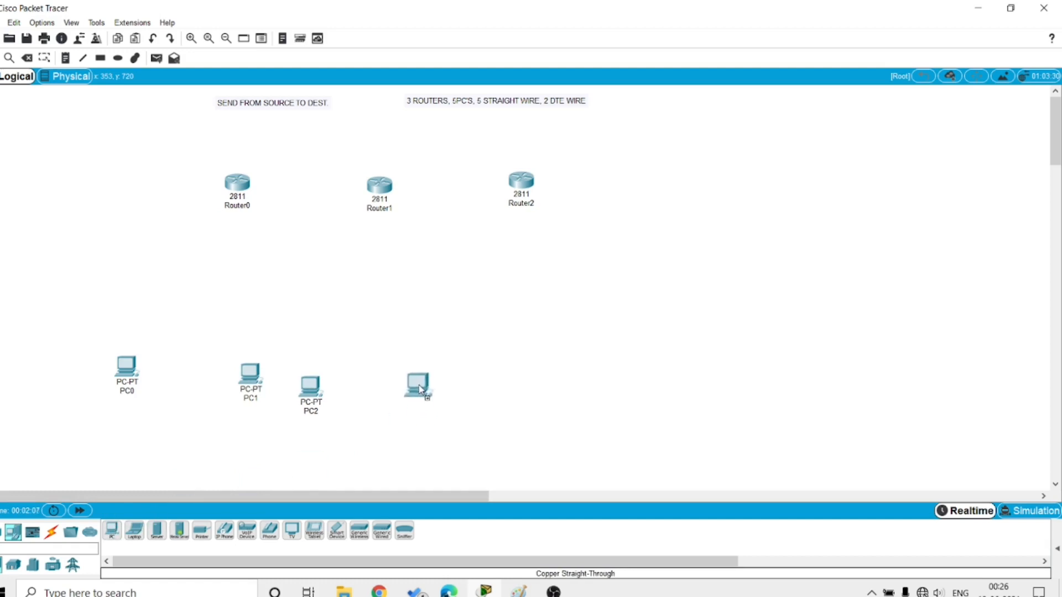
click(420, 388)
click(112, 531)
click(590, 378)
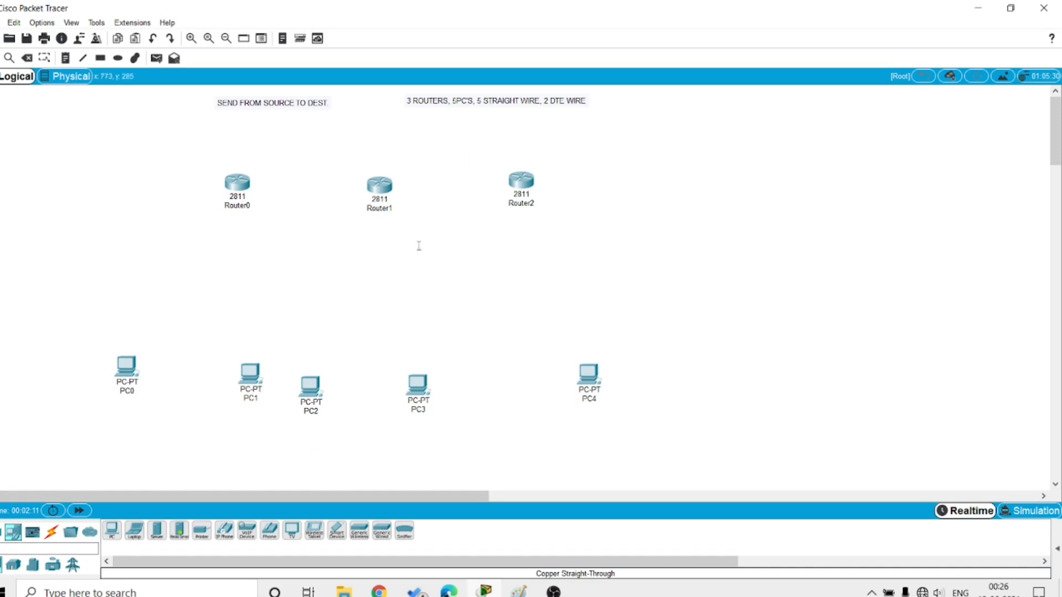
Move PC2, PC3 and PC4 slightly upward to line up with the other PCs.
drag(316, 383, 316, 369)
drag(418, 390, 419, 372)
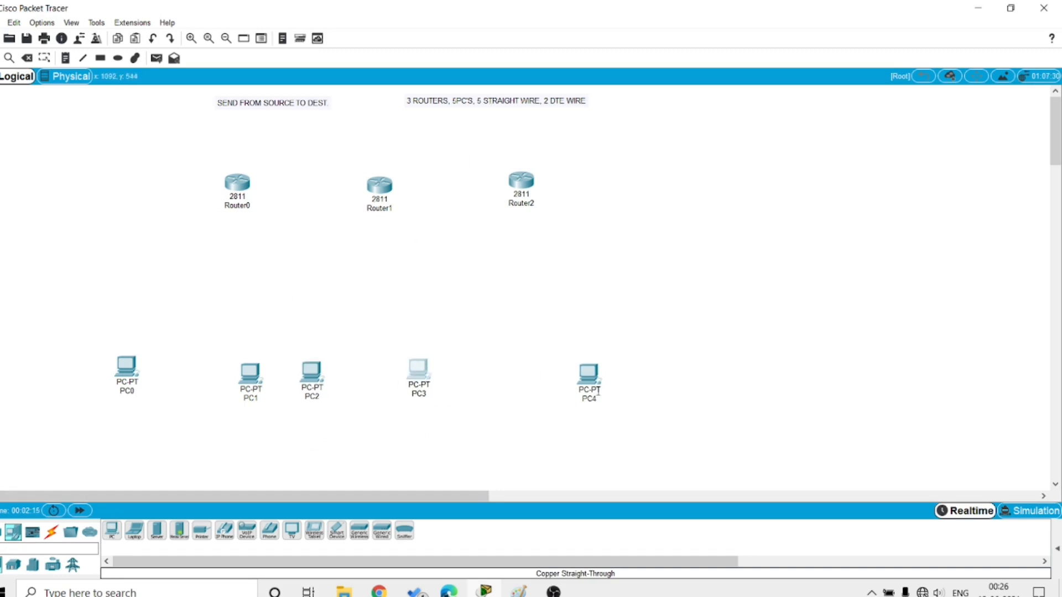
drag(598, 391, 598, 382)
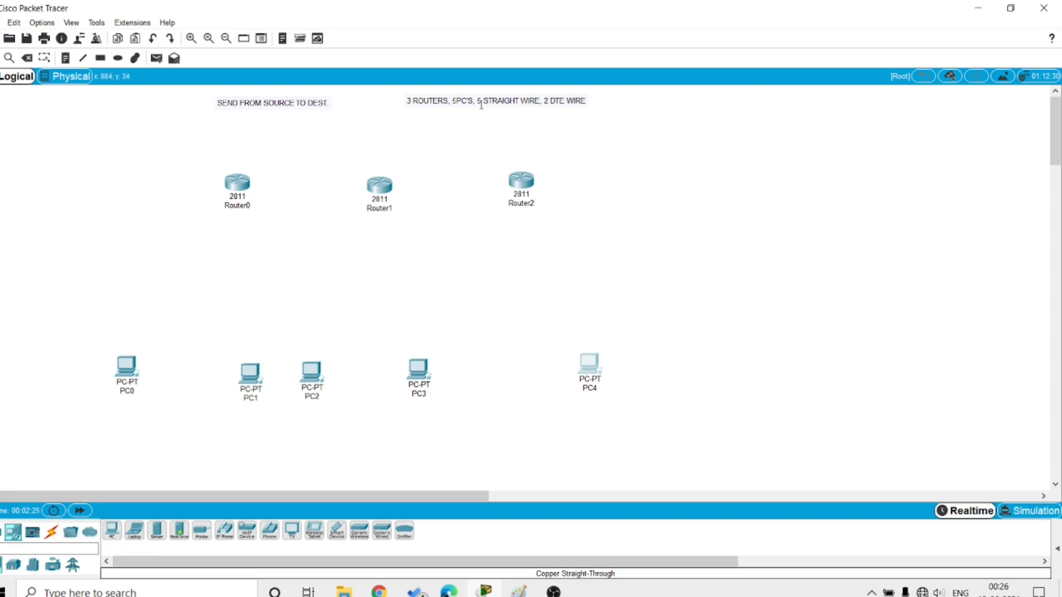
Connect PC0's FastEthernet0 to Router0's FastEthernet0/0 with a copper straight-through cable.
click(53, 532)
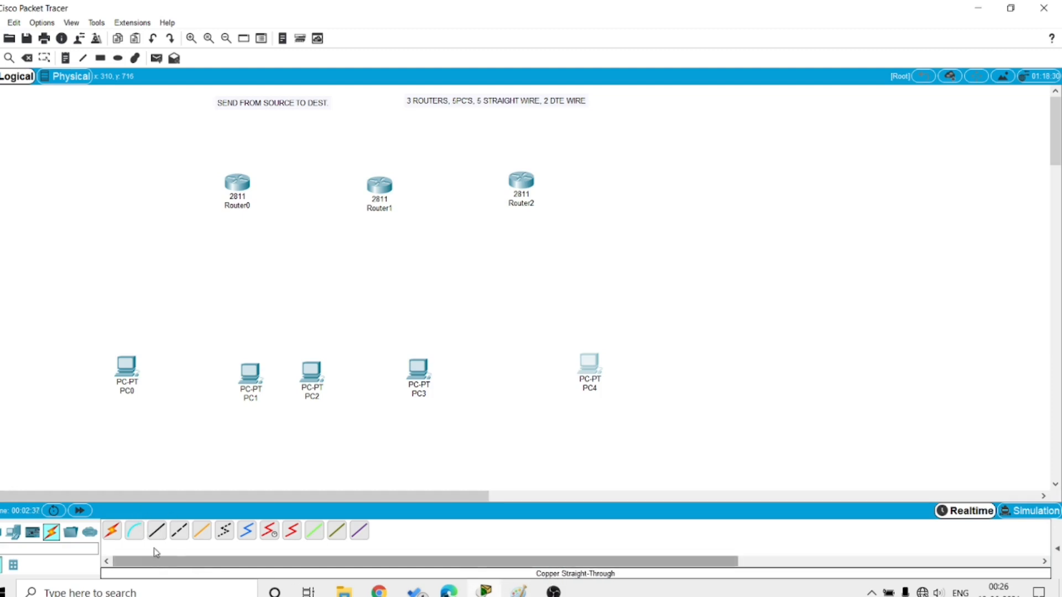
click(157, 531)
click(128, 369)
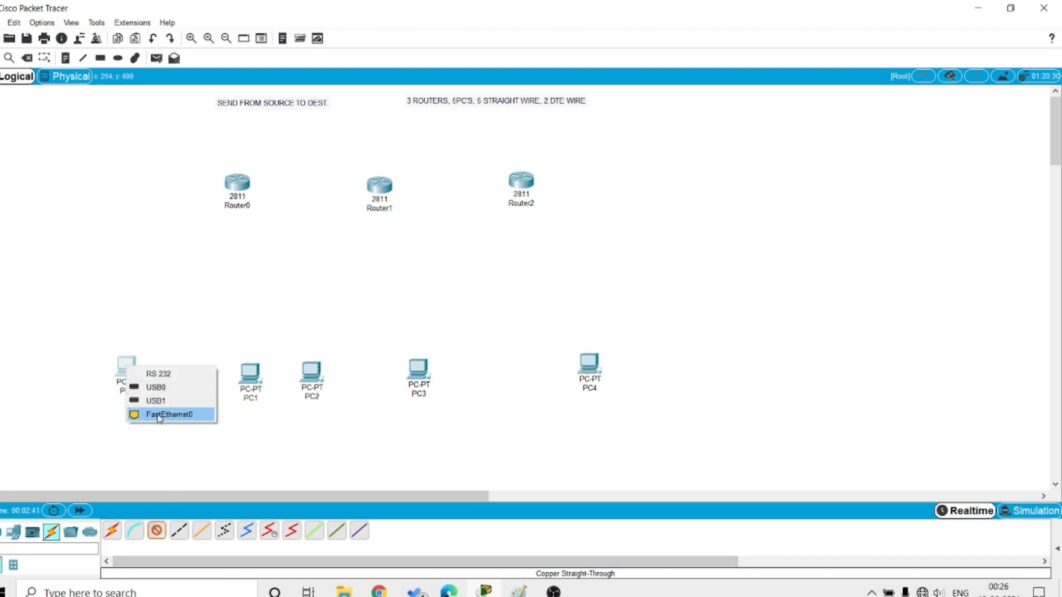
click(159, 416)
click(237, 185)
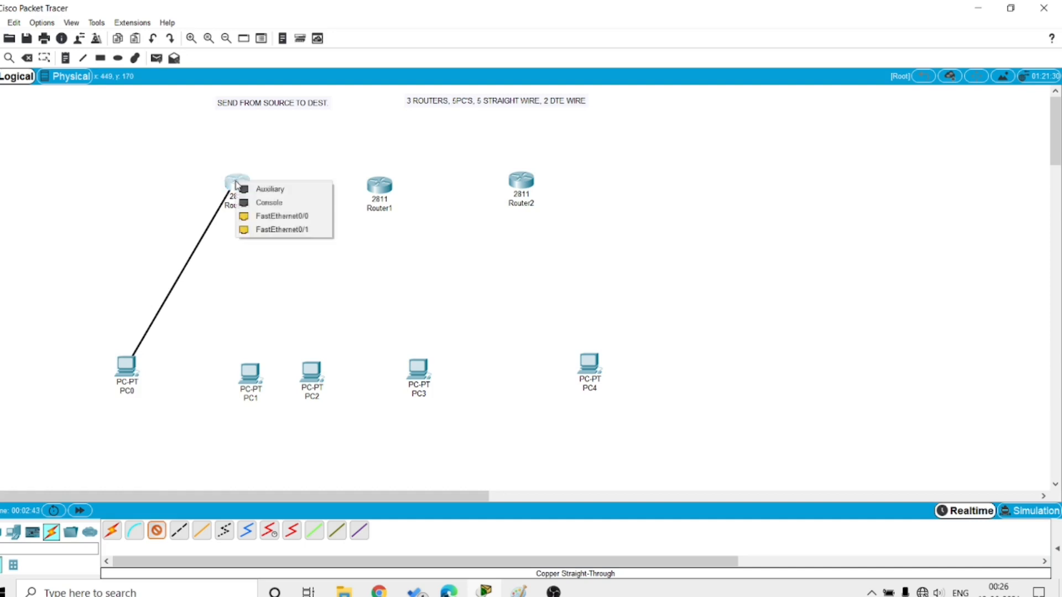
click(256, 216)
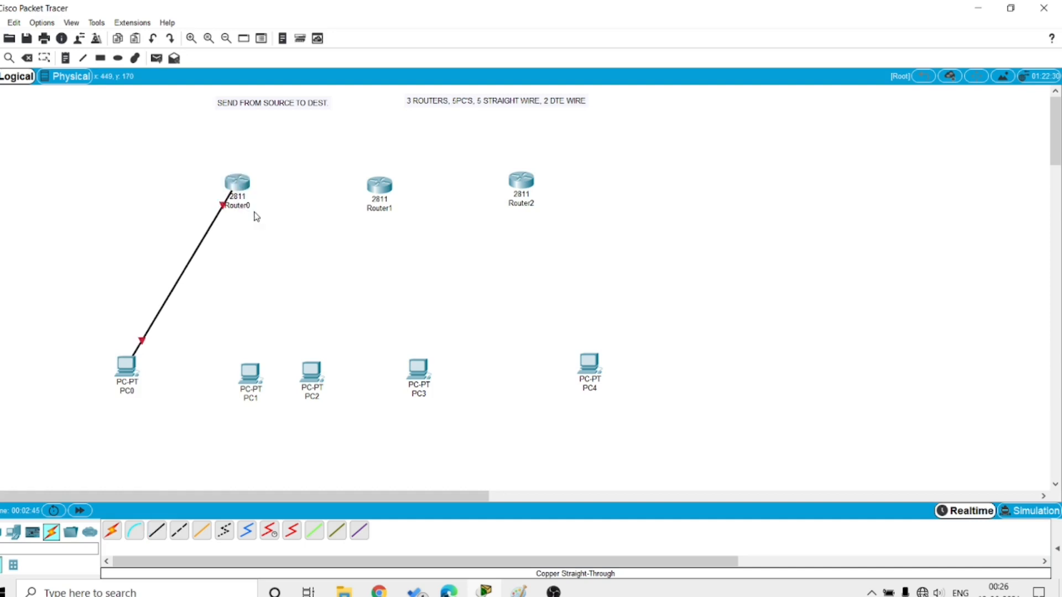
Connect PC1's FastEthernet0 to Router0's FastEthernet0/1 with a copper straight-through cable.
click(157, 531)
click(254, 370)
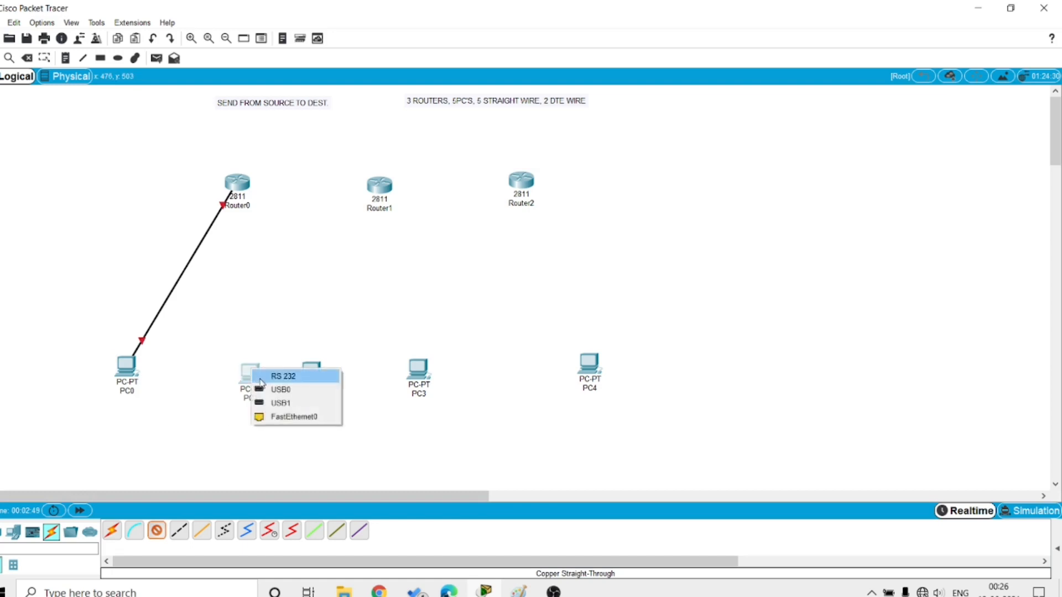
click(274, 417)
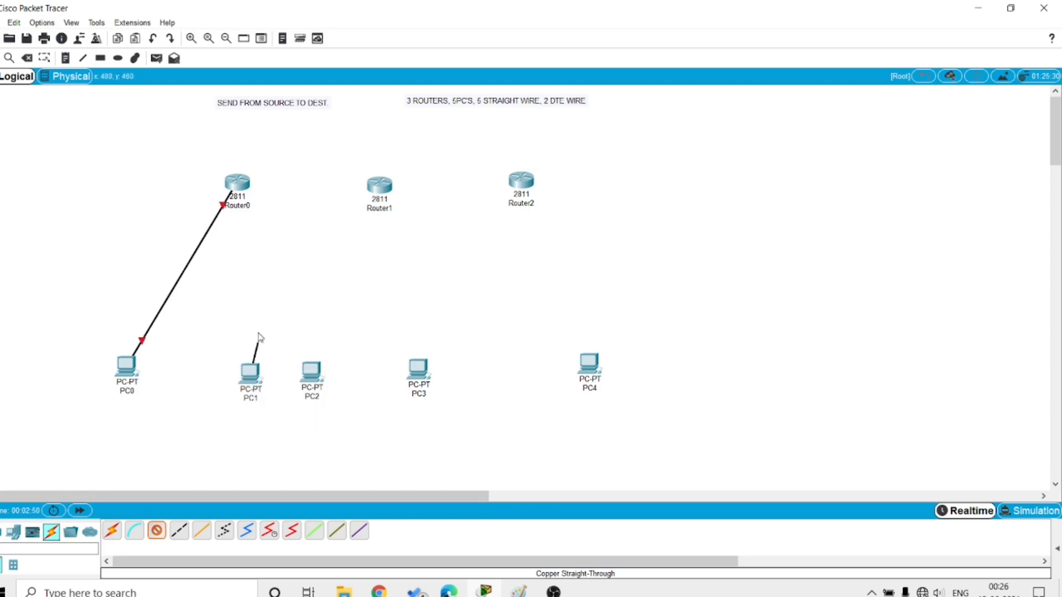
click(237, 184)
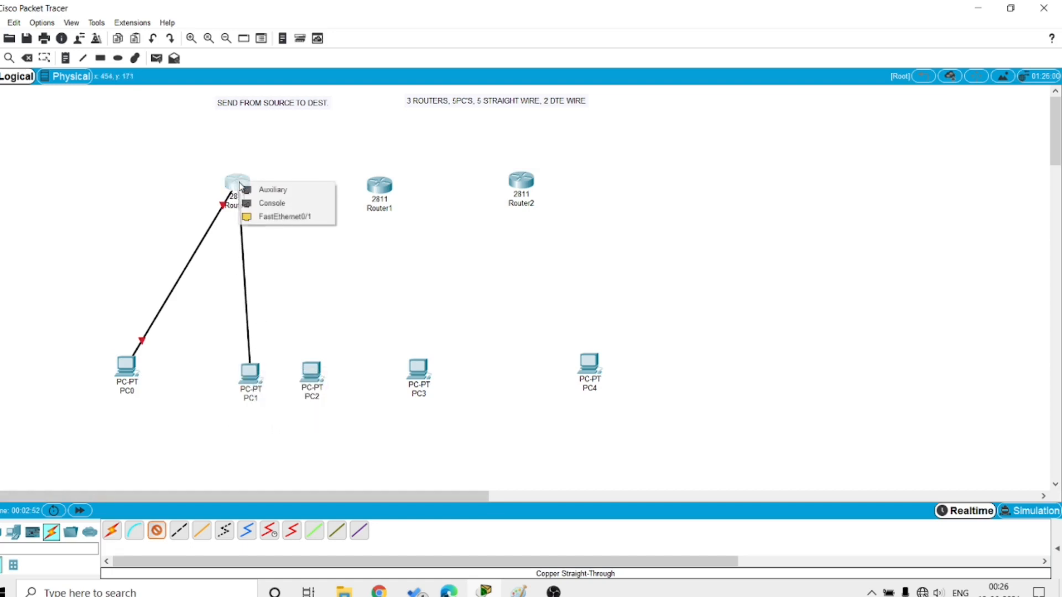
click(264, 218)
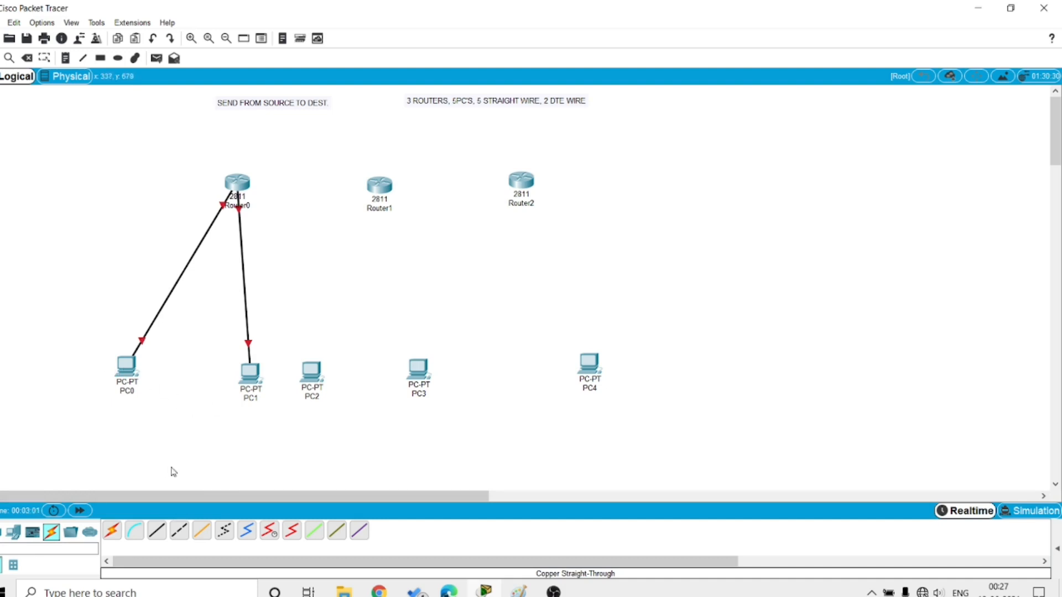
Connect PC2 to Router1 with a copper straight-through cable.
click(157, 531)
click(312, 374)
click(348, 420)
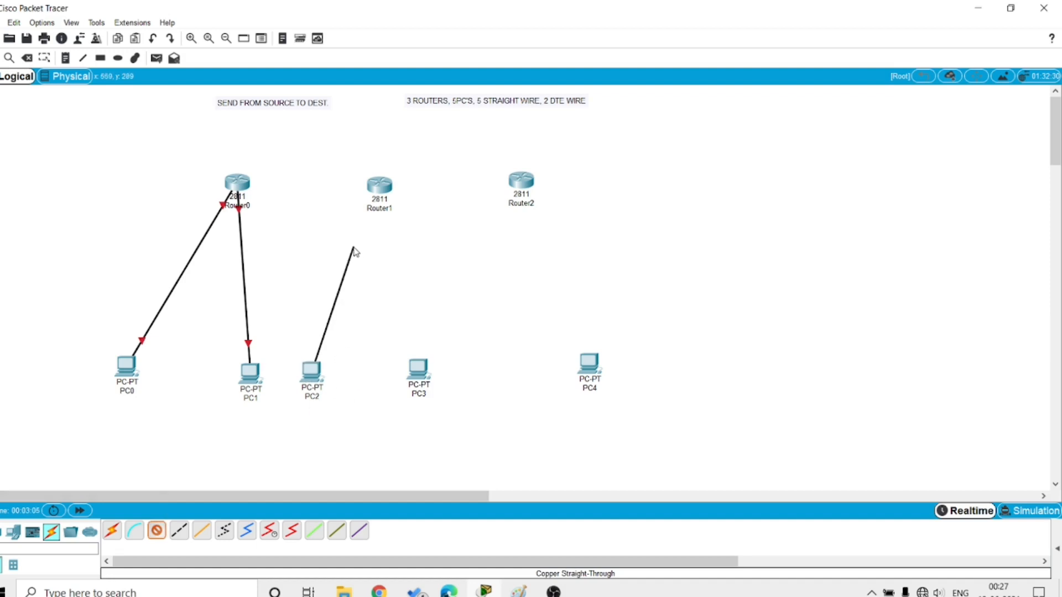
click(379, 186)
click(420, 218)
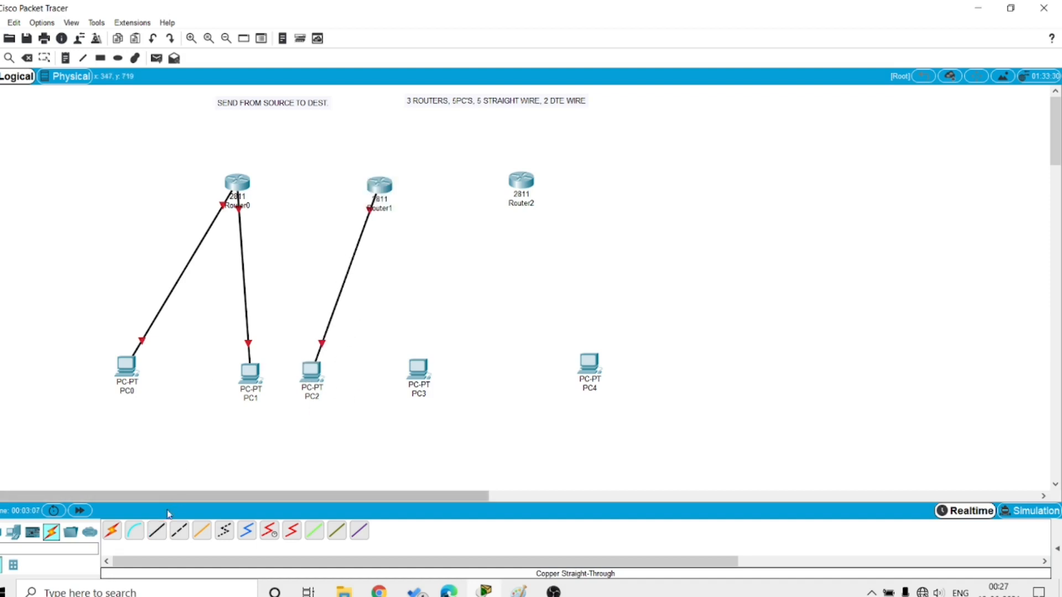
Connect PC3's FastEthernet0 to a free port on Router1 with a copper straight-through cable.
click(157, 531)
click(421, 367)
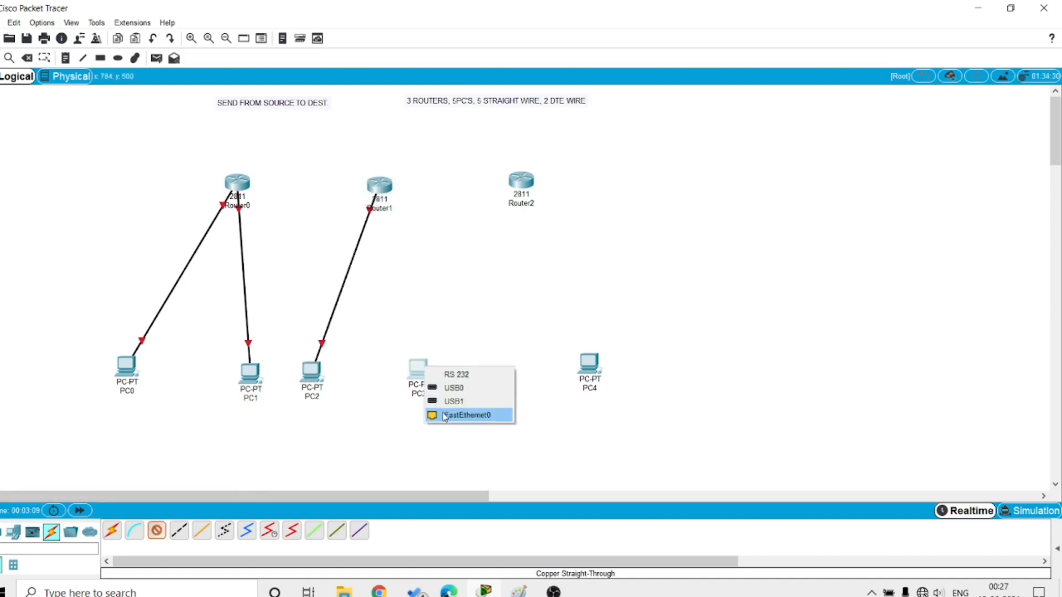
click(445, 415)
click(379, 185)
click(408, 218)
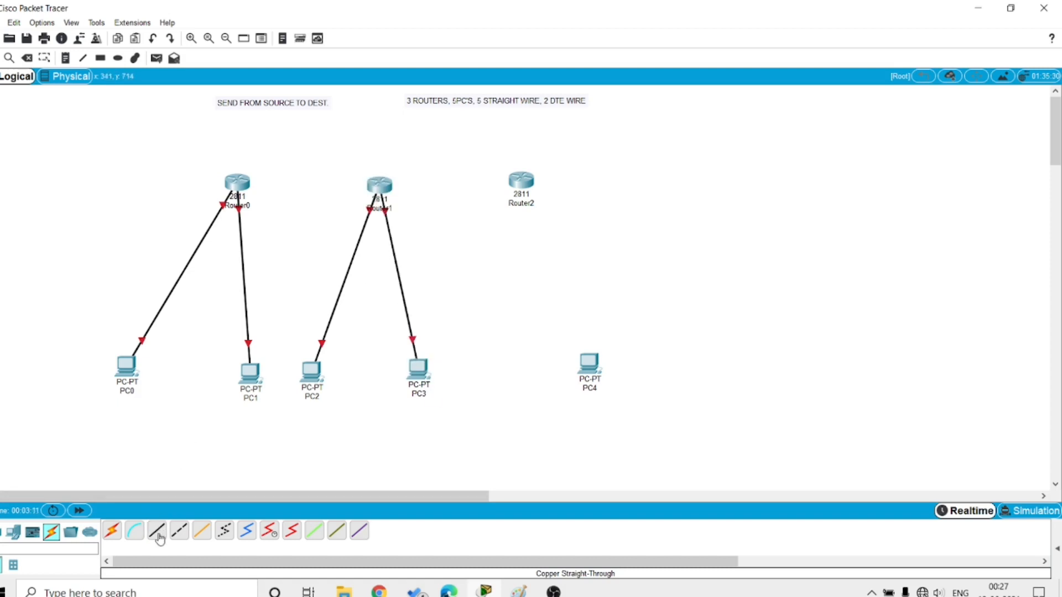
Connect PC4 to Router2 with a copper straight-through cable.
click(158, 532)
click(591, 368)
click(612, 407)
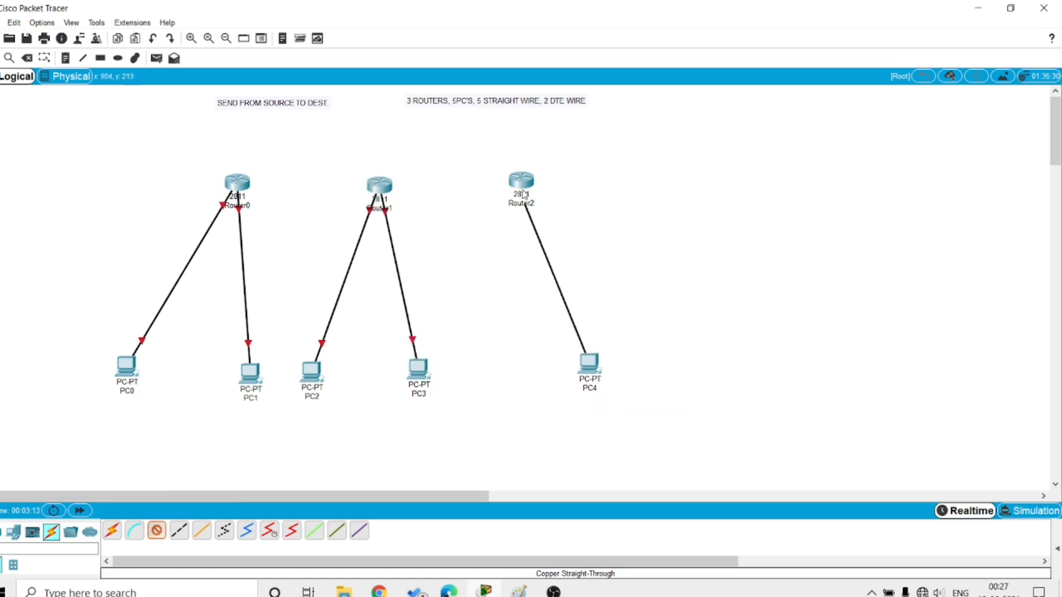
click(524, 195)
click(558, 210)
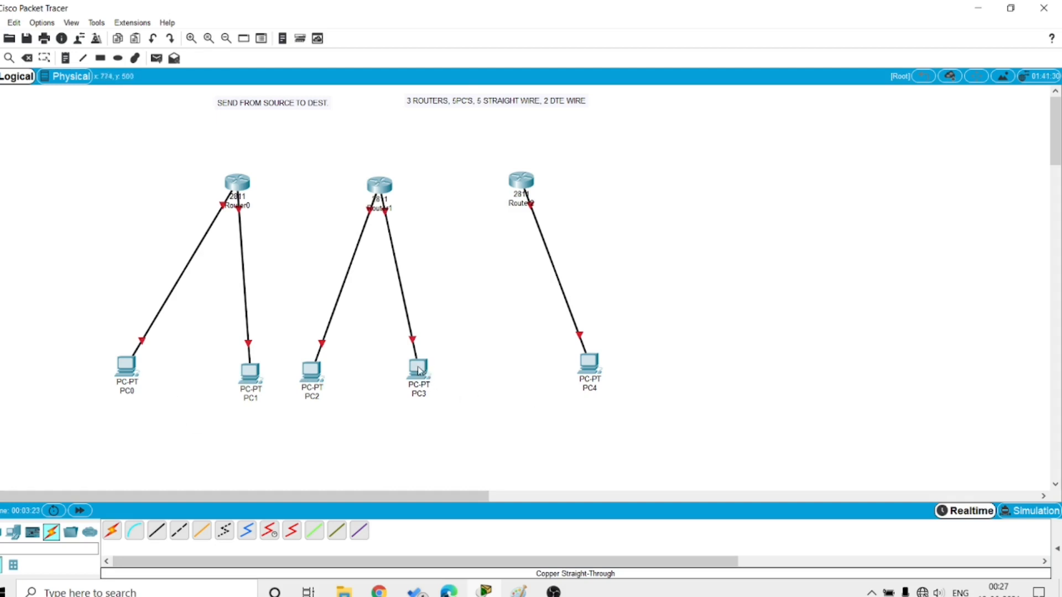
Shift PC3 and PC2 slightly right and move Router0 left to center it over its two PCs.
drag(419, 369, 431, 377)
drag(325, 376, 328, 375)
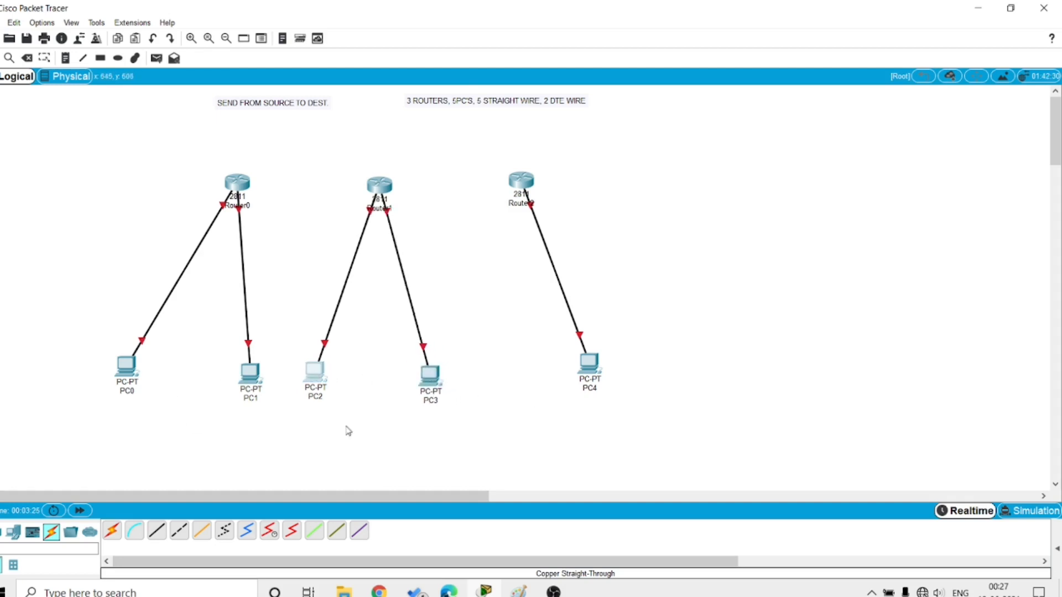
drag(242, 200, 213, 202)
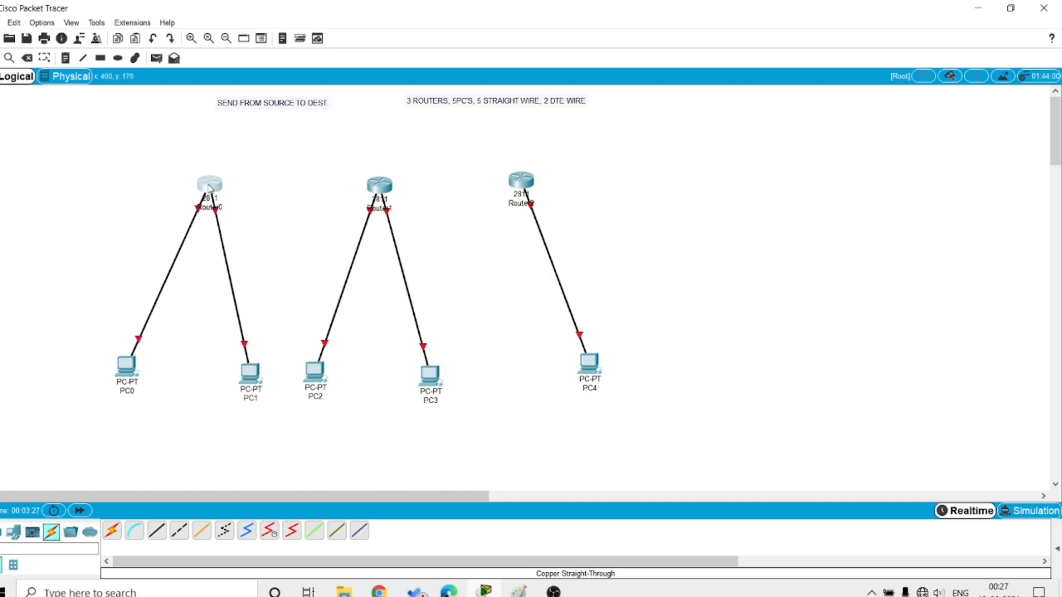
Start a note below PC0 with the line "ip- 192.168.1.2".
click(67, 60)
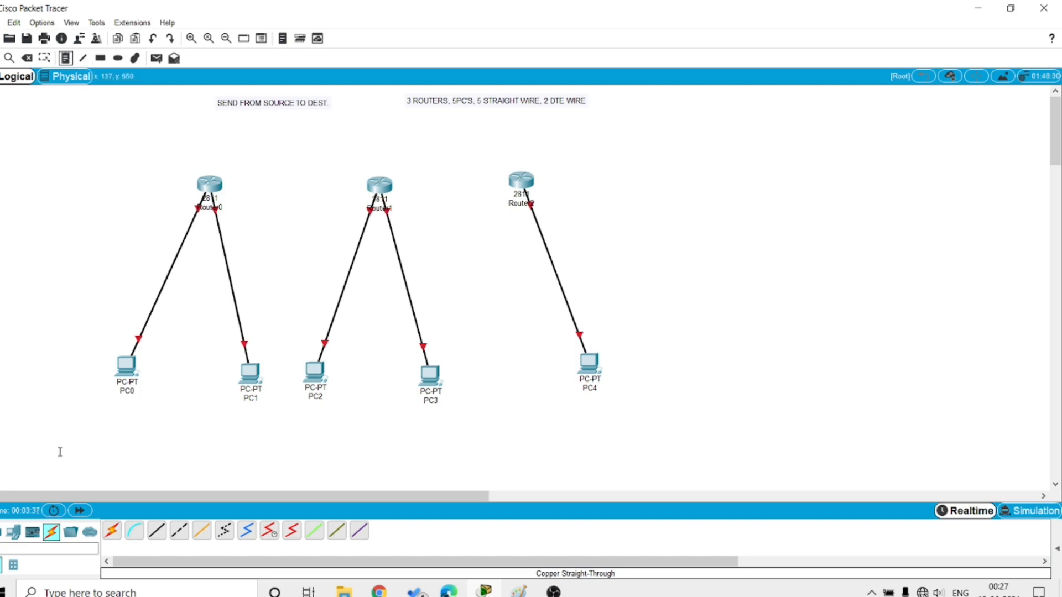
click(39, 400)
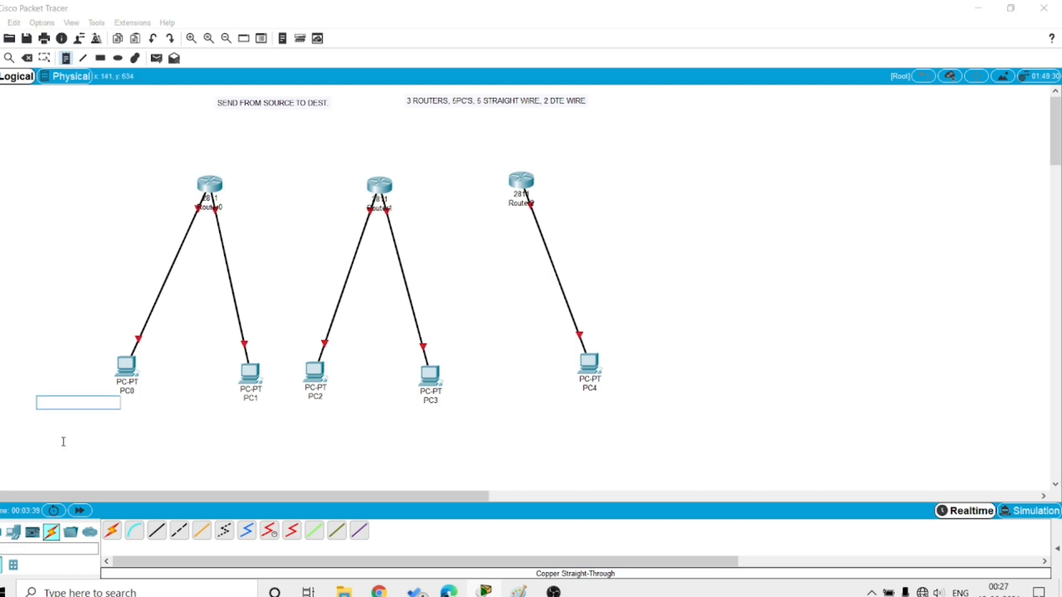
text(ip-)
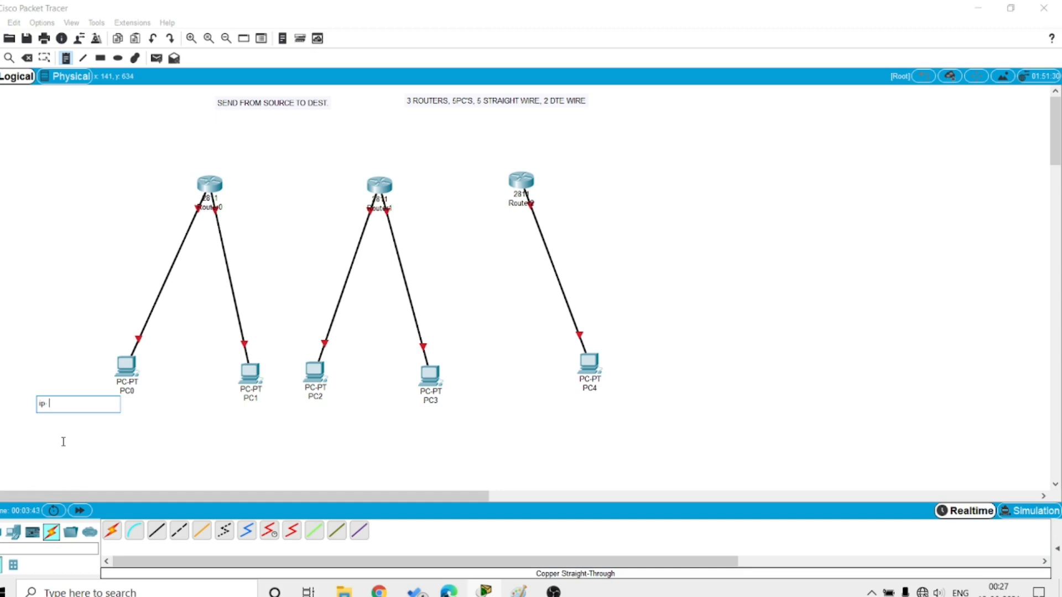
text(: 192.168.1.2)
key(Return)
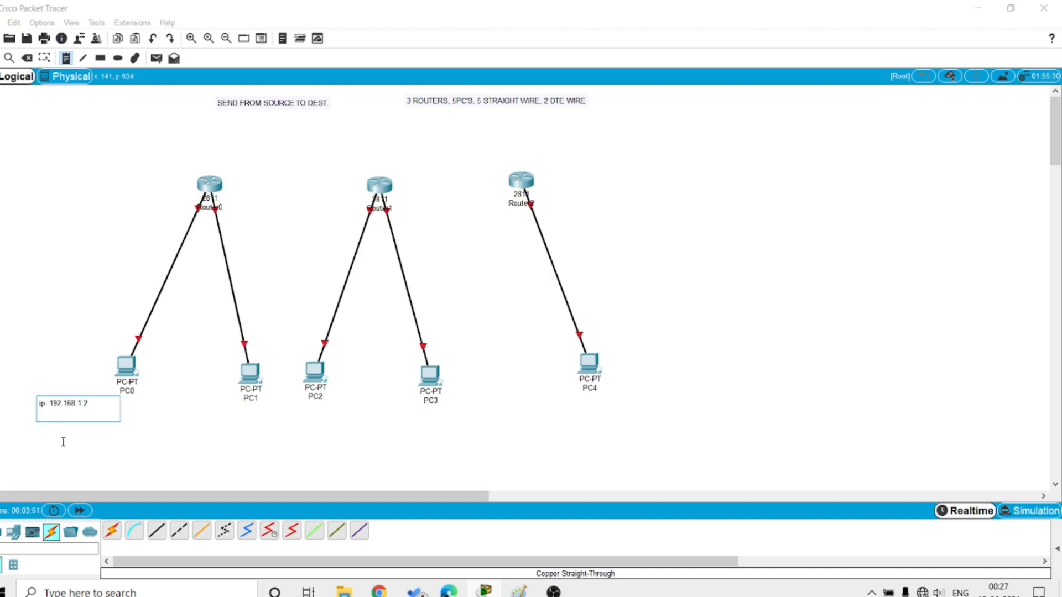
Add "subnet-255.255.255.0" and "gateway-192.168.1.1" to PC0's note, with a blank line between them.
text(subnet:)
text(.255.255.0)
key(Return)
key(Return)
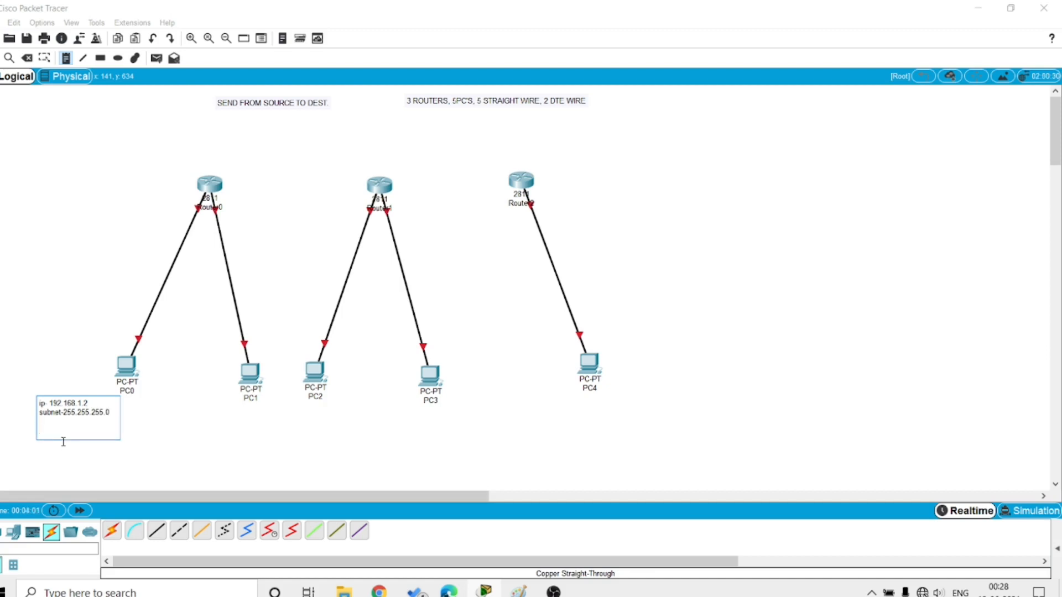
text(ga)
key(BackSpace)
text(eway-)
key(Return)
text(192.168.1.1)
Copy the full text of PC0's note, from the IP line through the gateway address, and finish editing the note.
drag(93, 403, 84, 403)
drag(78, 439, 9, 387)
key(ctrl+c)
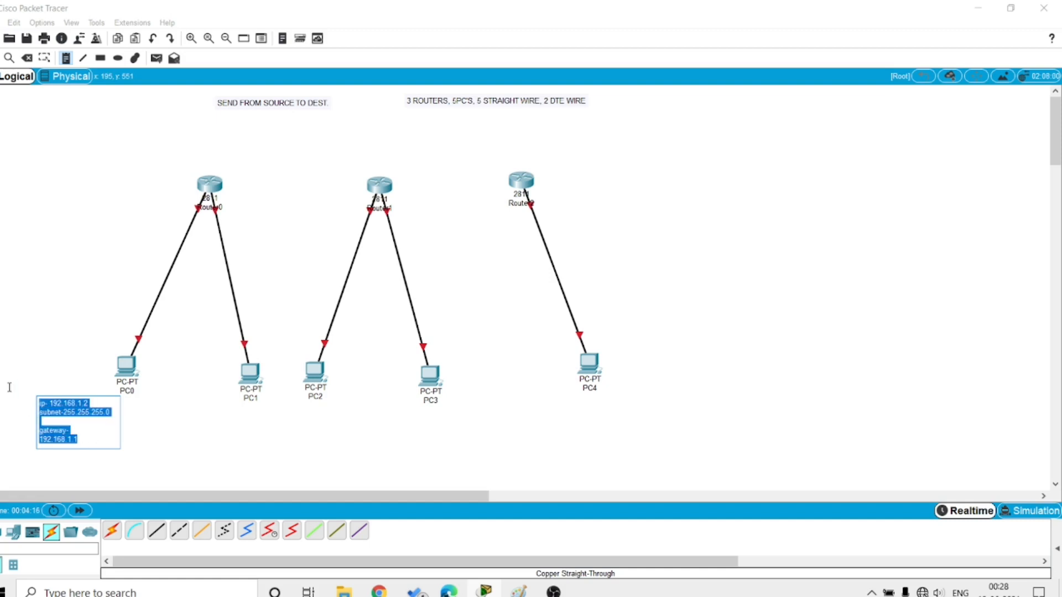
click(208, 446)
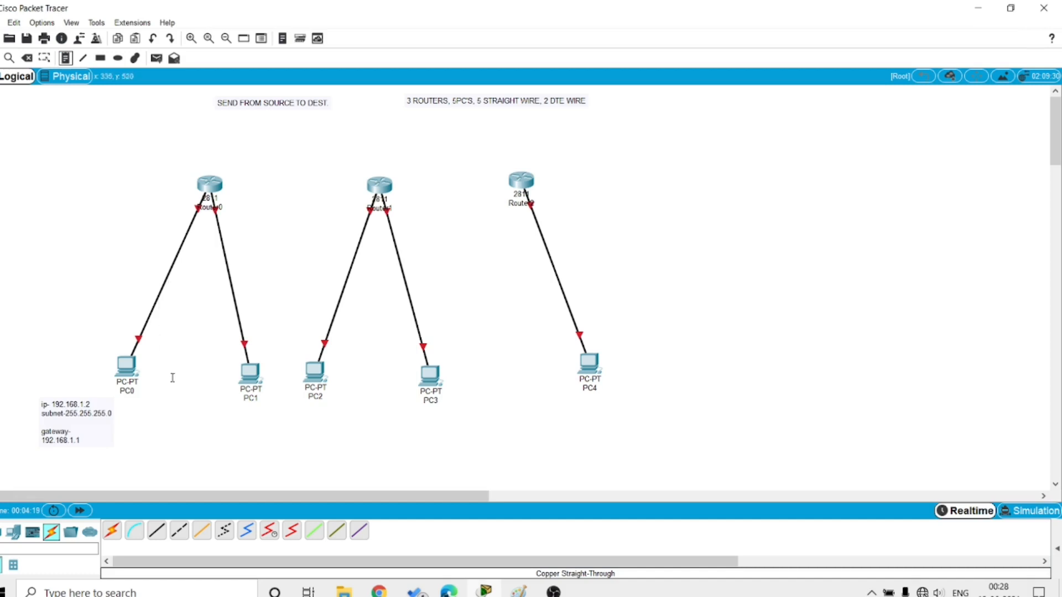
Paste the copied text as a note below PC1, change its IP to 192.168.2.2 and gateway to 192.168.2.1, and nudge it up and left.
click(185, 409)
key(ctrl+v)
drag(247, 415, 216, 452)
text(2.2)
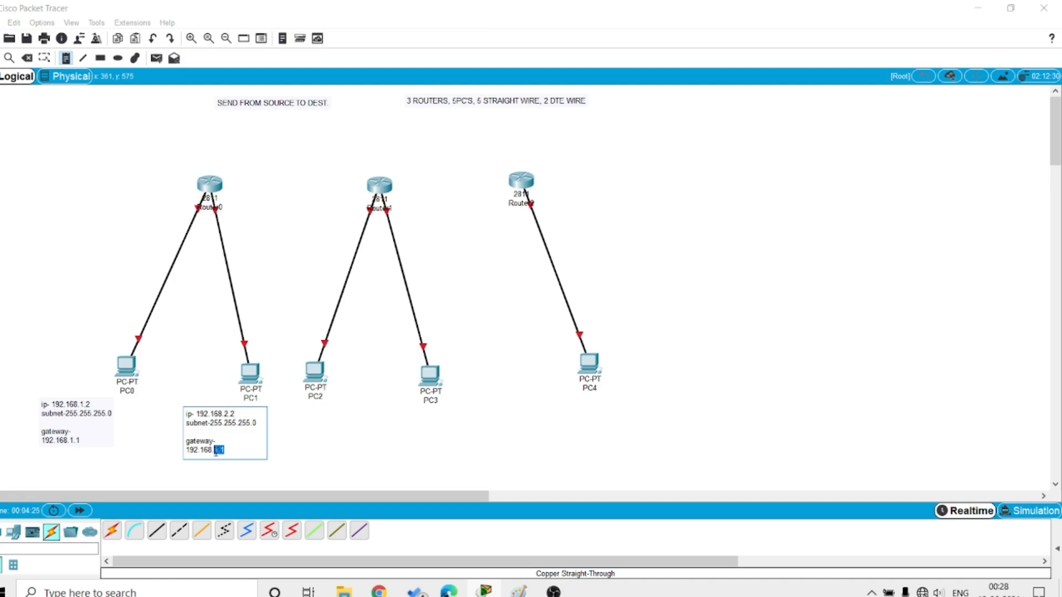
text(2)
click(281, 444)
click(231, 434)
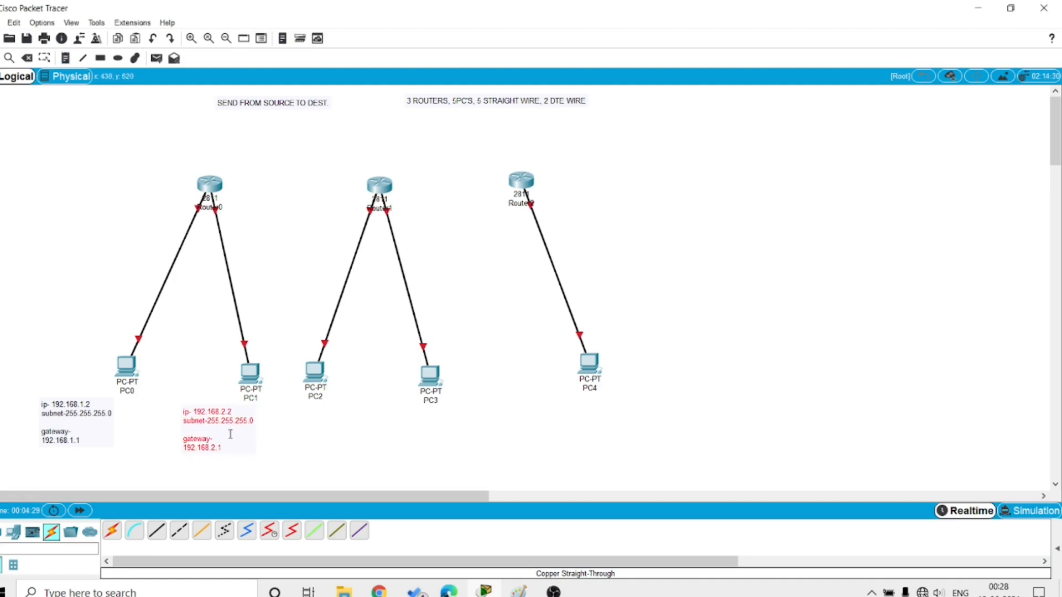
drag(231, 434, 228, 430)
click(197, 388)
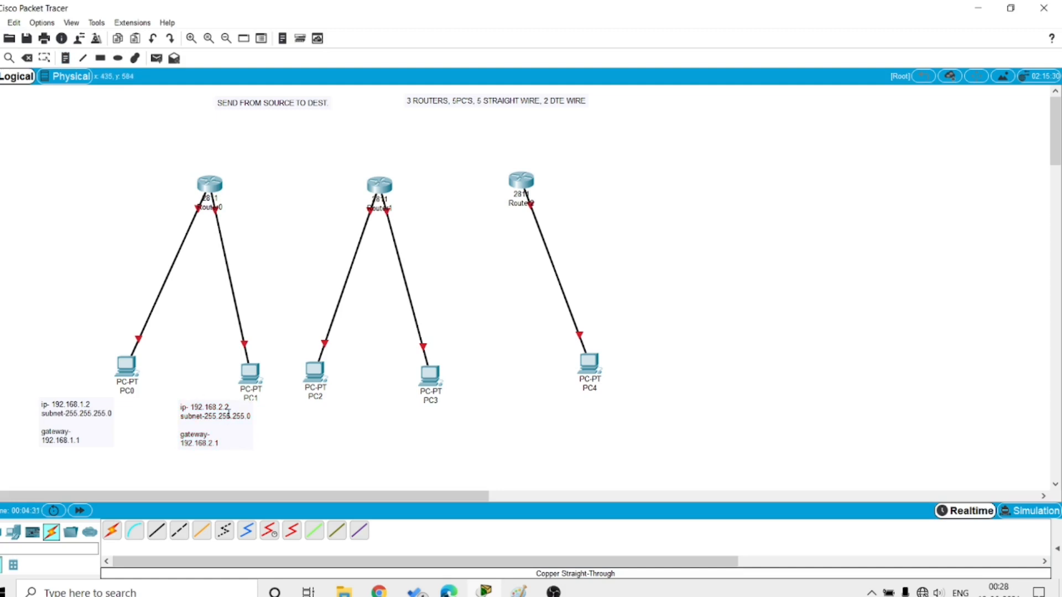
Paste the copied addressing text as a note below PC2, changing both its IP and its gateway to 192.168.3.1.
click(66, 58)
click(288, 410)
key(ctrl+v)
drag(338, 413, 328, 414)
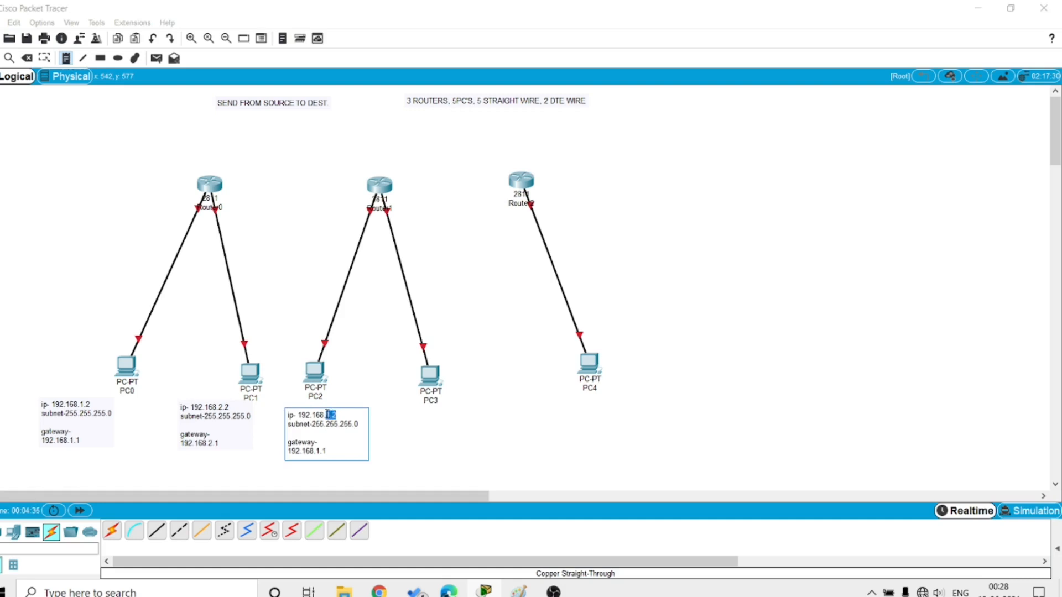
text(3.1)
drag(327, 451, 320, 452)
text(3.1)
click(296, 326)
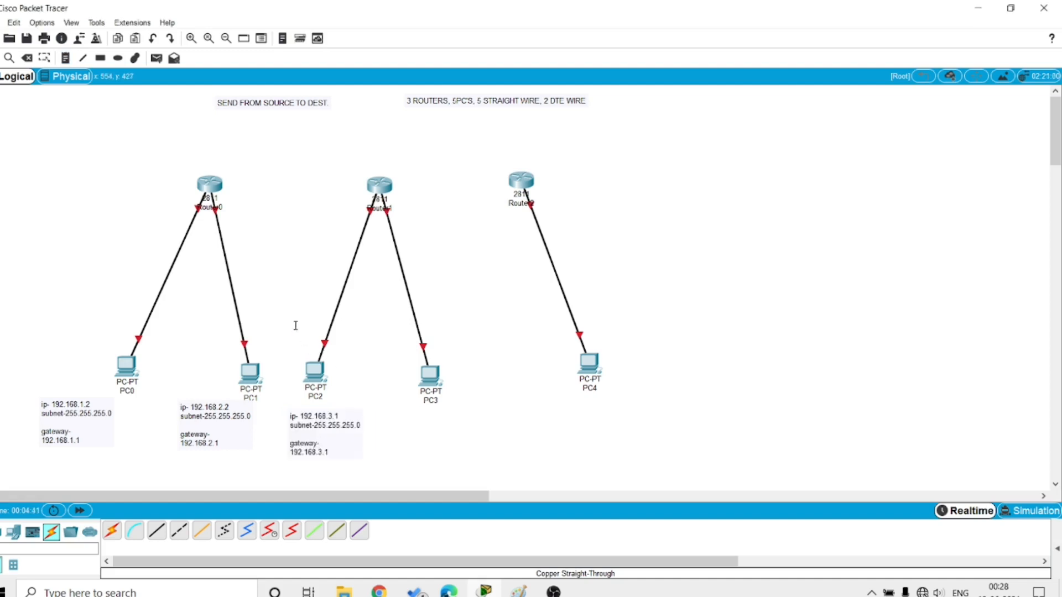
Paste the copied addressing text as a note below PC3, changing its IP to 192.168.4.2 and its gateway to 192.168.4.1.
click(66, 57)
click(400, 410)
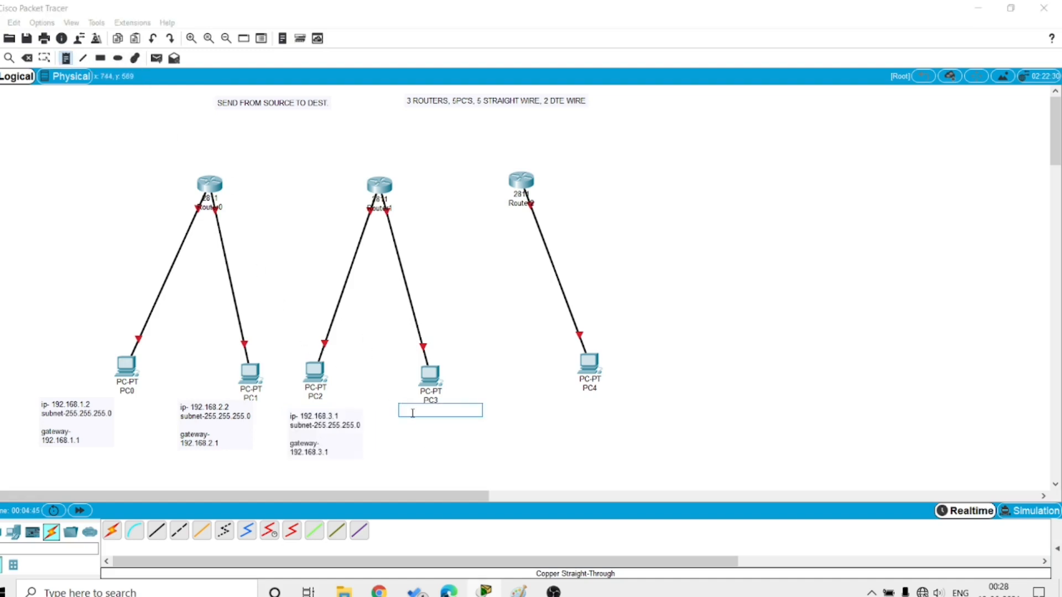
click(66, 59)
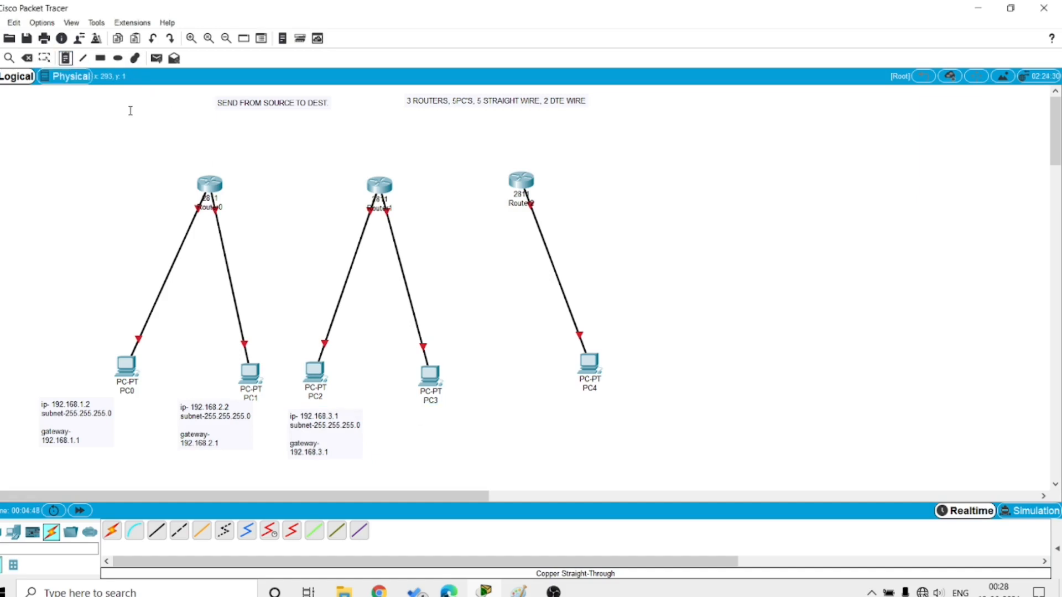
click(394, 421)
text(ip- 192.168.1.2 subnet-255.255.255.0  gateway- 192.168.1.1)
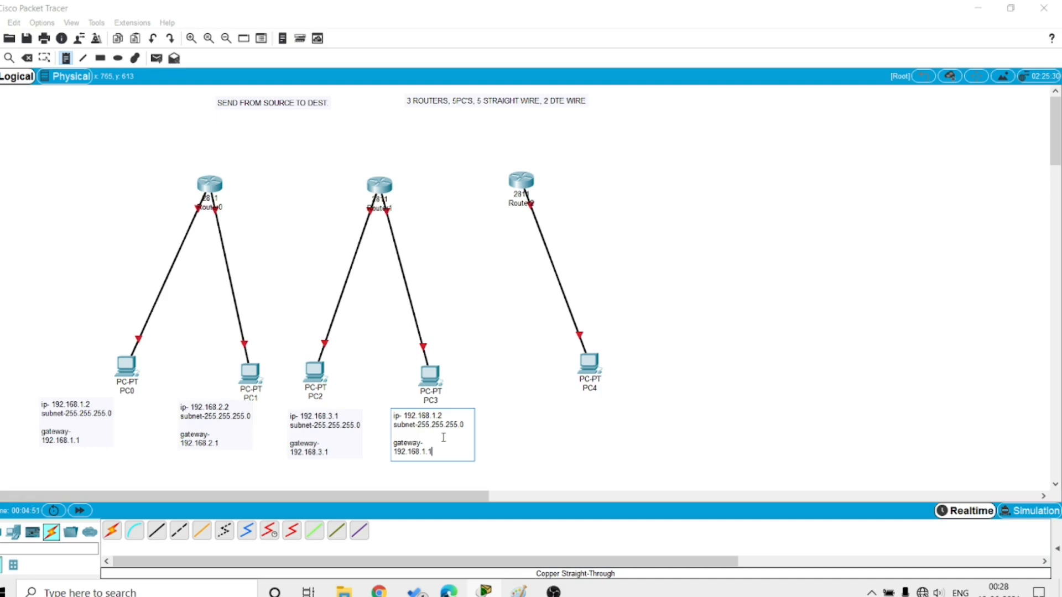
drag(443, 416, 432, 415)
text(4.1)
key(BackSpace)
text(2)
drag(443, 452, 422, 452)
text(4)
Correct the IP line in PC2's note to 192.168.3.2.
click(310, 418)
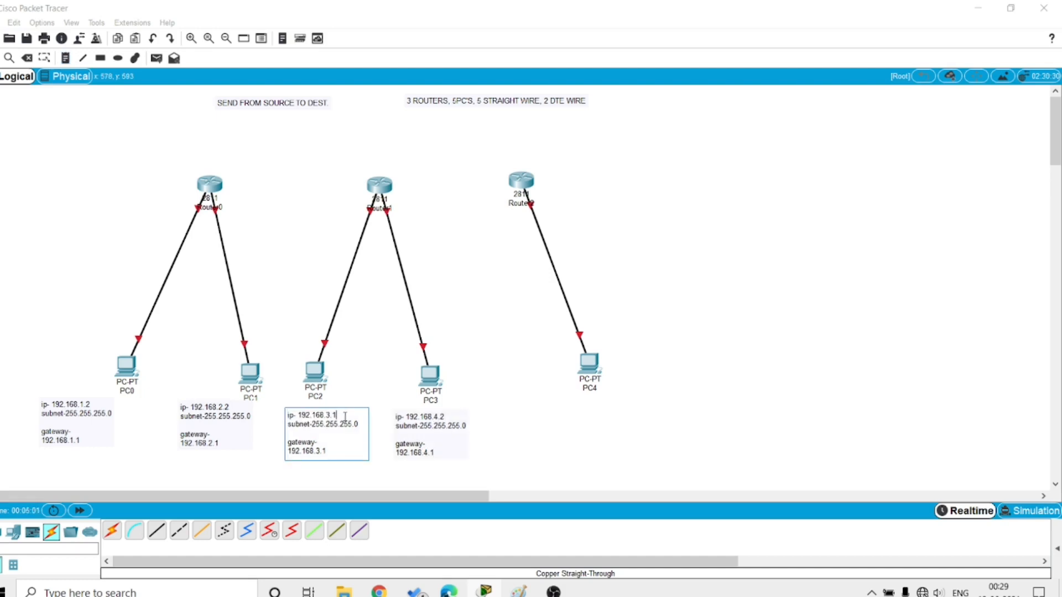
click(490, 450)
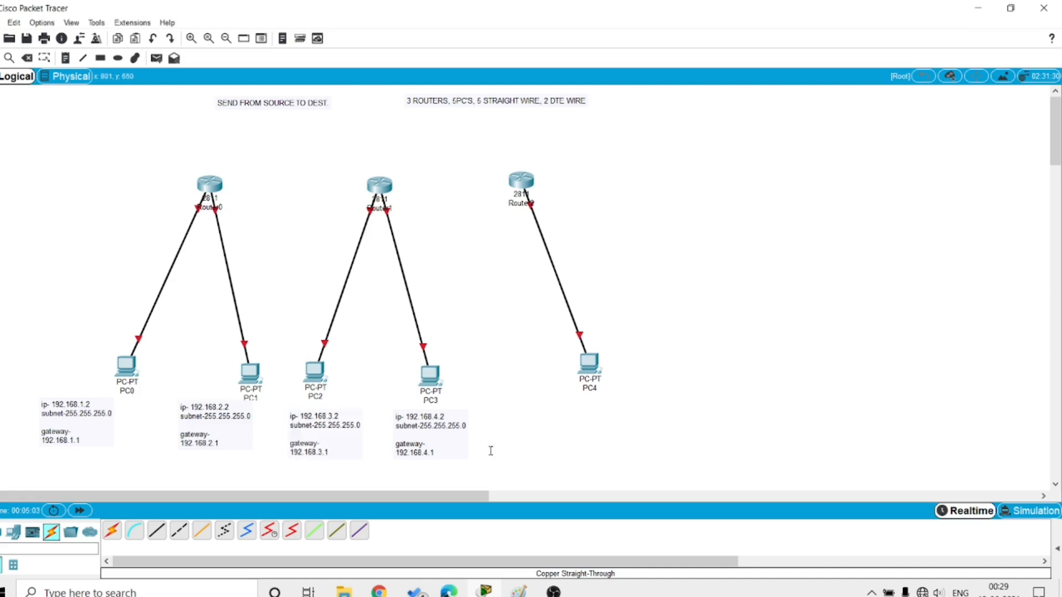
Paste the copied addressing text as a note below PC4, changing its IP to 192.168.5.2 and its gateway to 192.168.5.1.
click(66, 58)
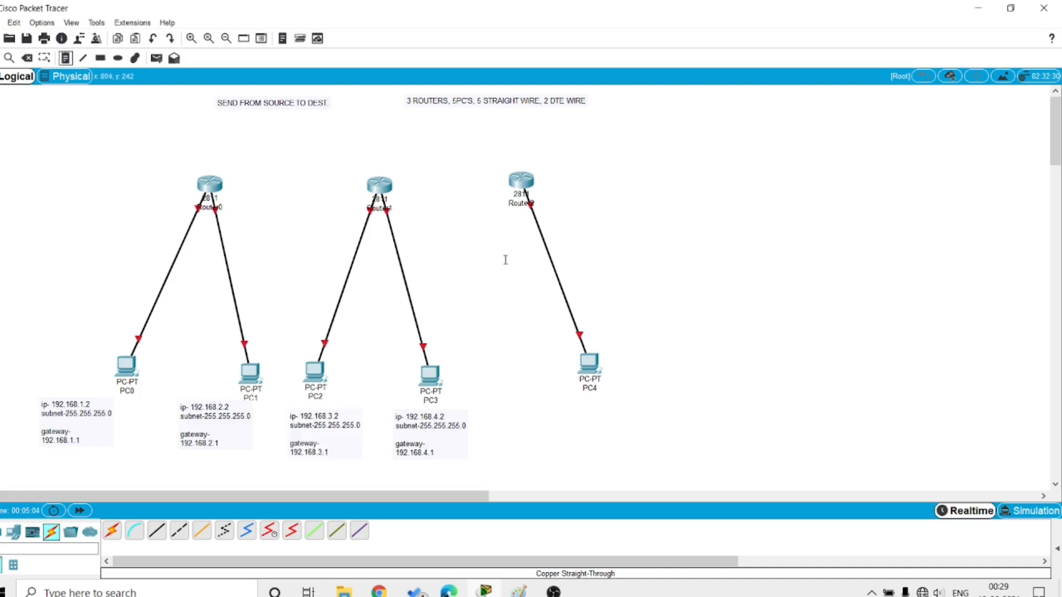
click(561, 405)
text(ip- 192.168.1.2 subnet-255.255.255.0  gateway- 192.168.1.1)
drag(613, 412, 602, 412)
text(5)
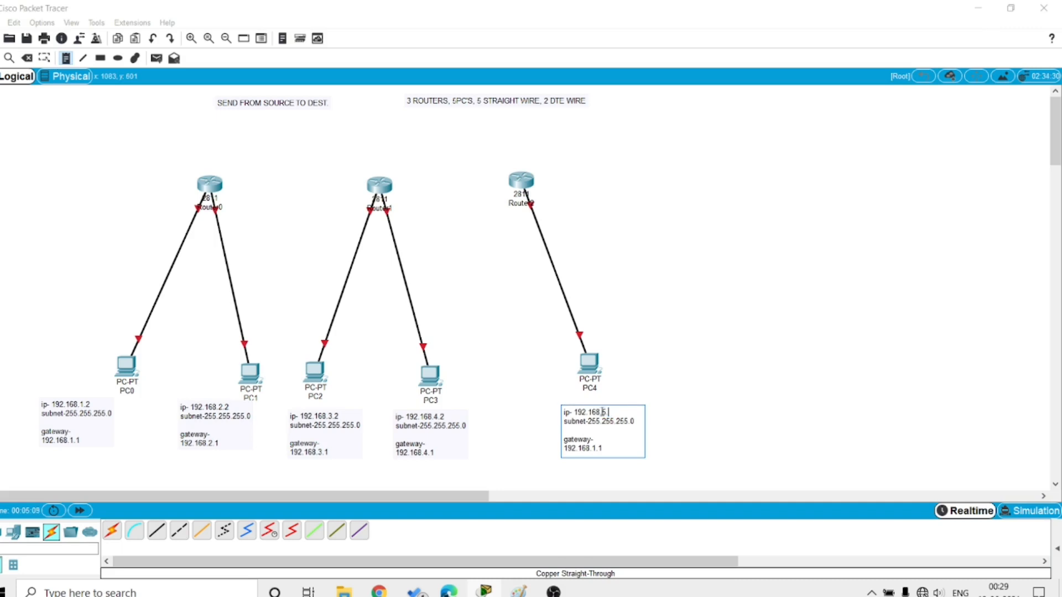
text(.2)
drag(603, 449, 595, 448)
key(BackSpace)
text(5.1)
click(534, 448)
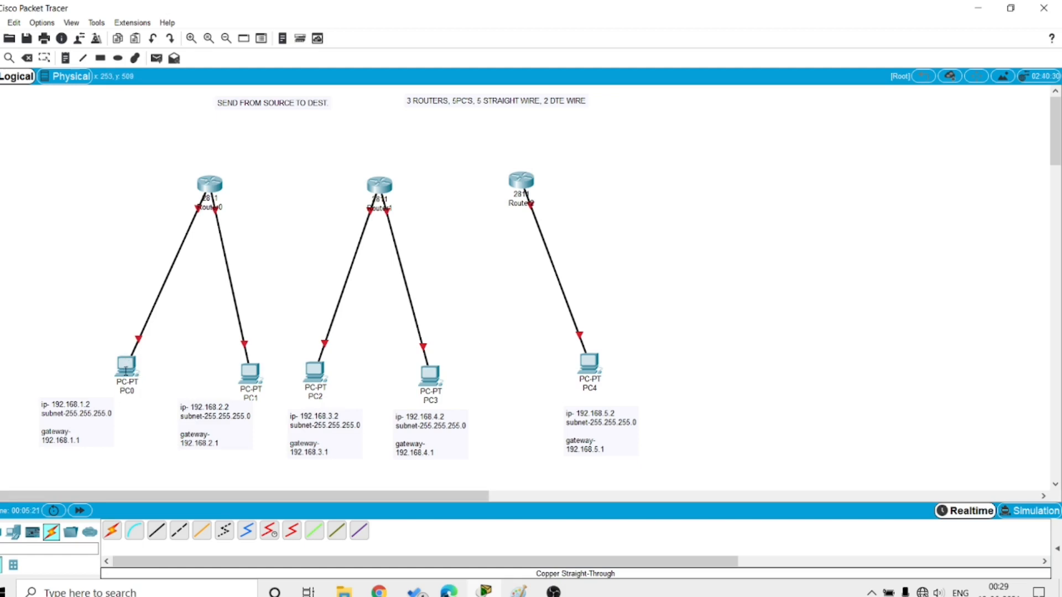
Configure PC0 with static IP 192.168.1.2, subnet mask 255.255.255.0 and default gateway 192.168.1.1, and close its window.
click(126, 364)
click(384, 106)
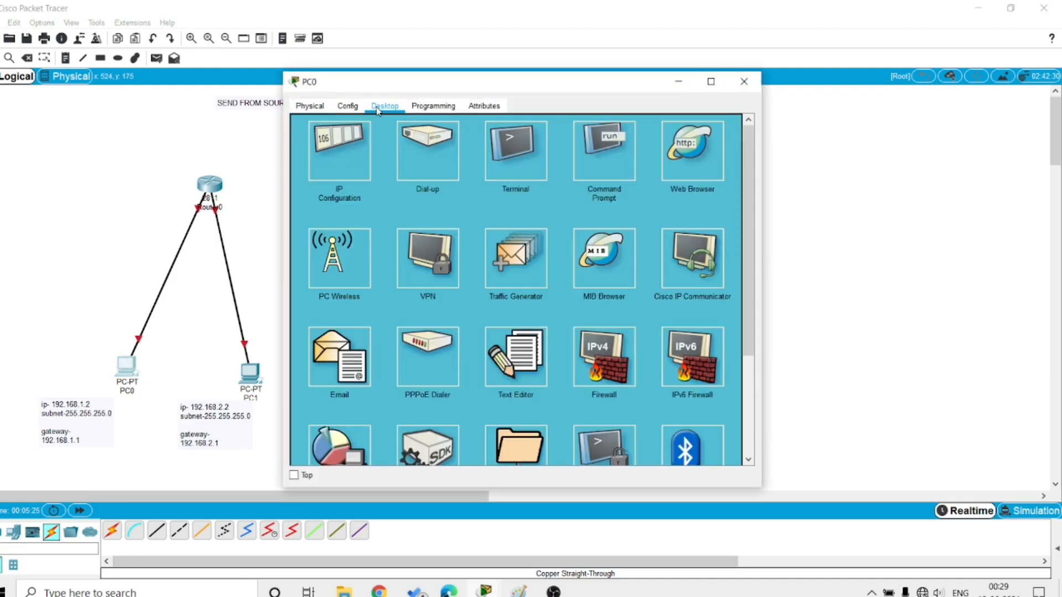
click(346, 147)
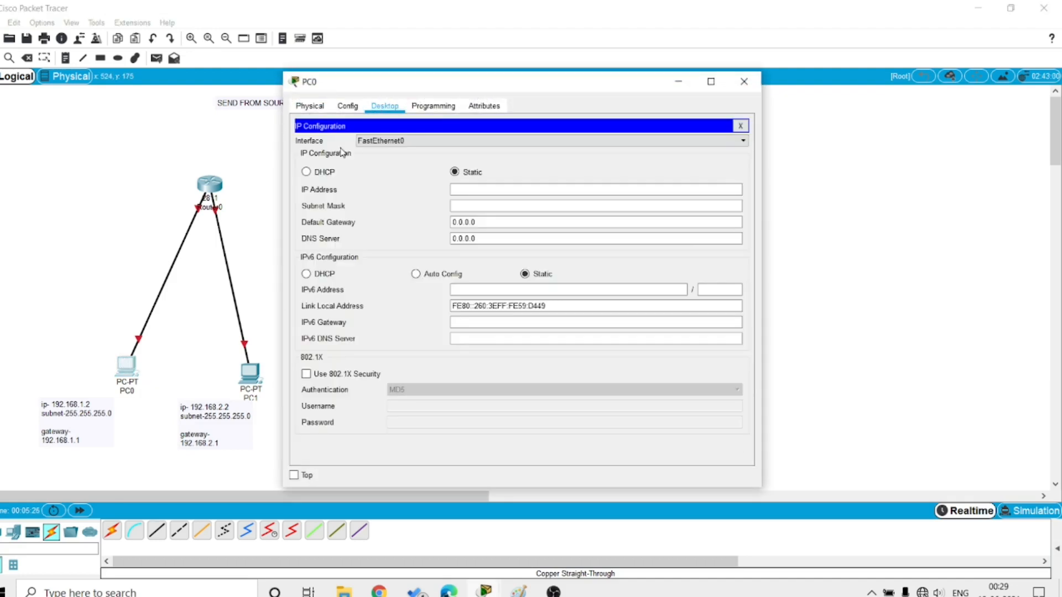
click(477, 188)
click(490, 189)
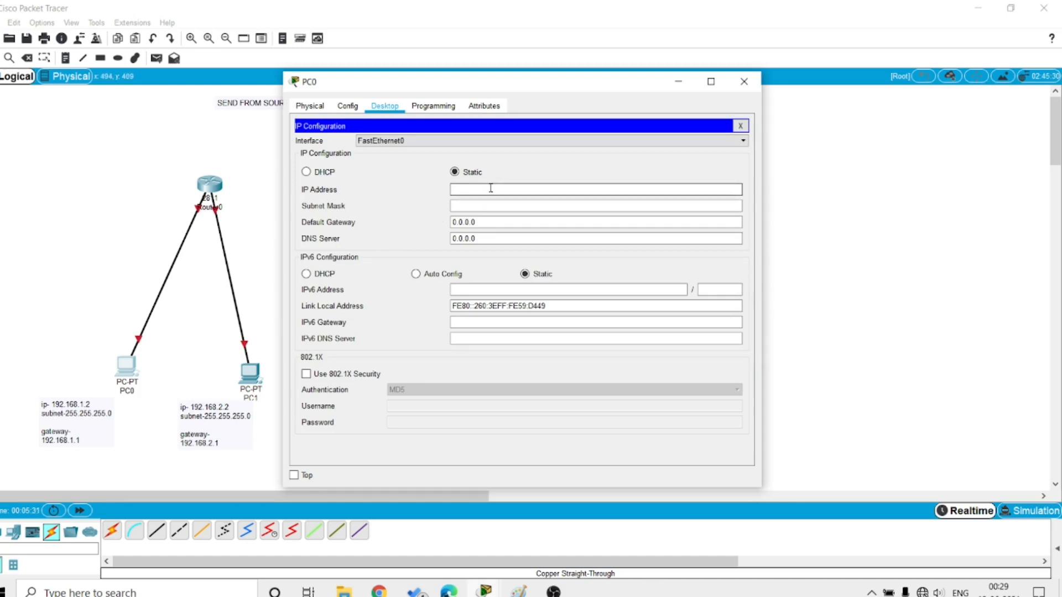
text(192.168.1.2)
click(489, 203)
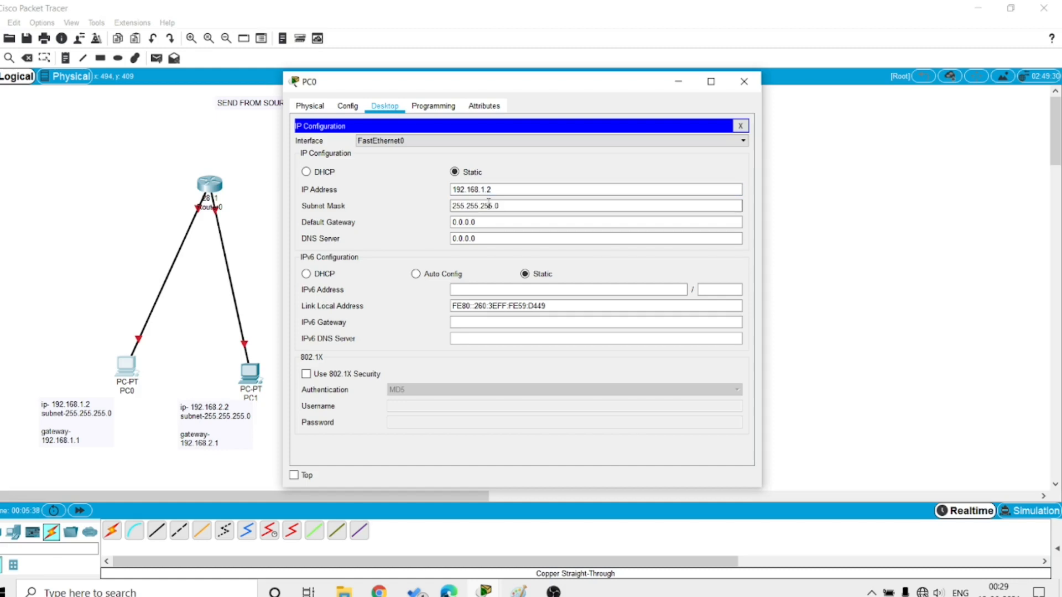
key(Tab)
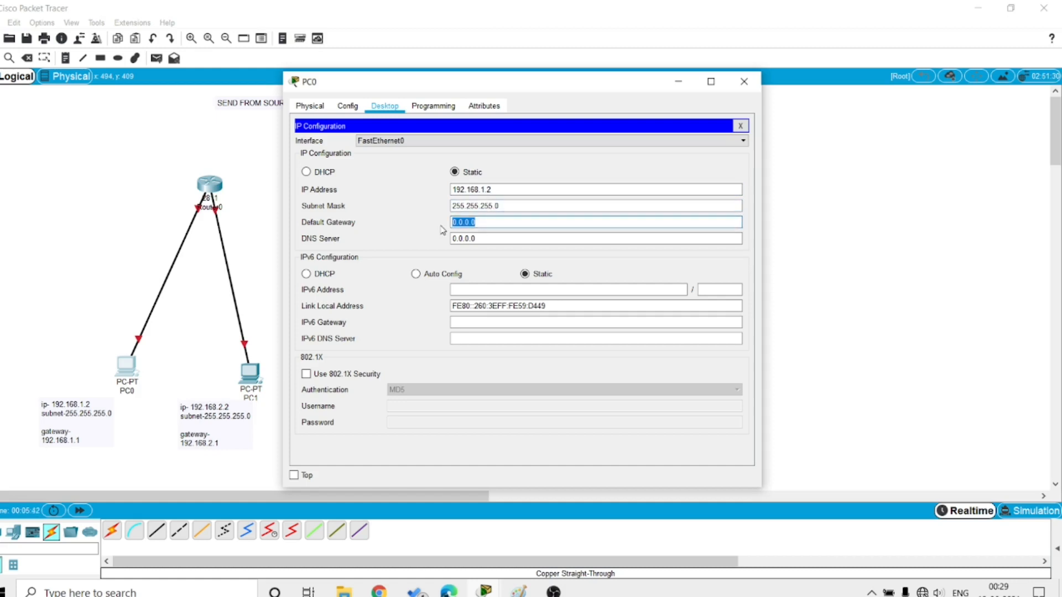
text(192.168.1.1)
click(744, 81)
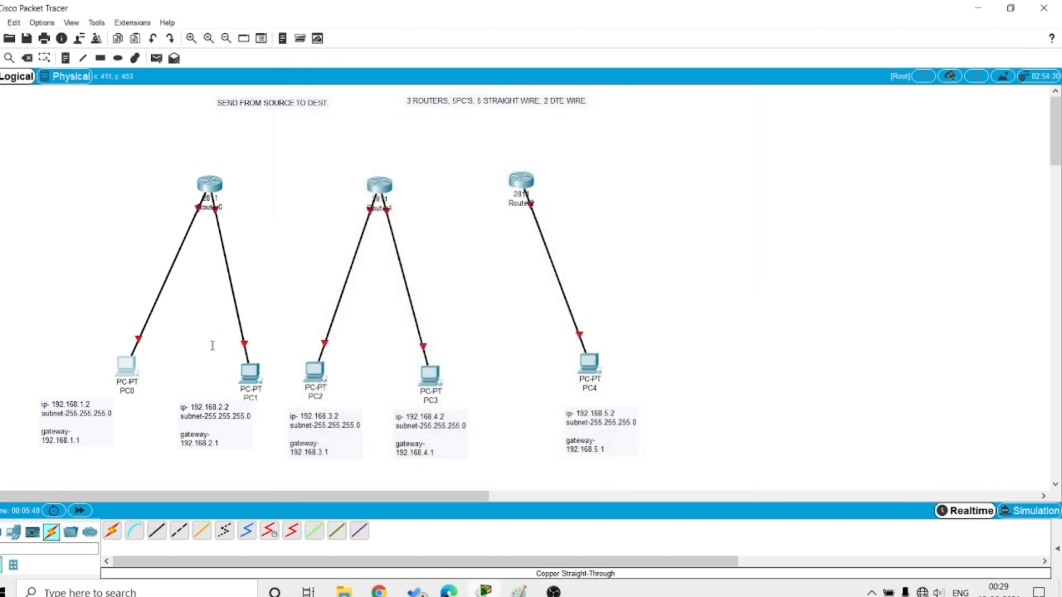
Set PC1's static IP address to 192.168.2.2 with subnet mask 255.255.255.0.
click(250, 372)
click(351, 108)
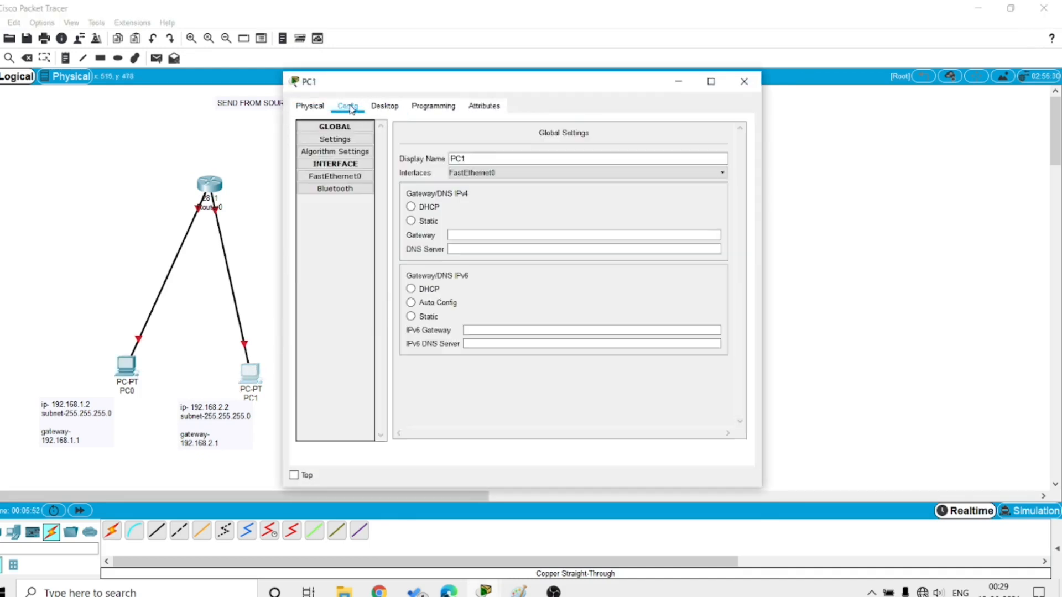
click(385, 105)
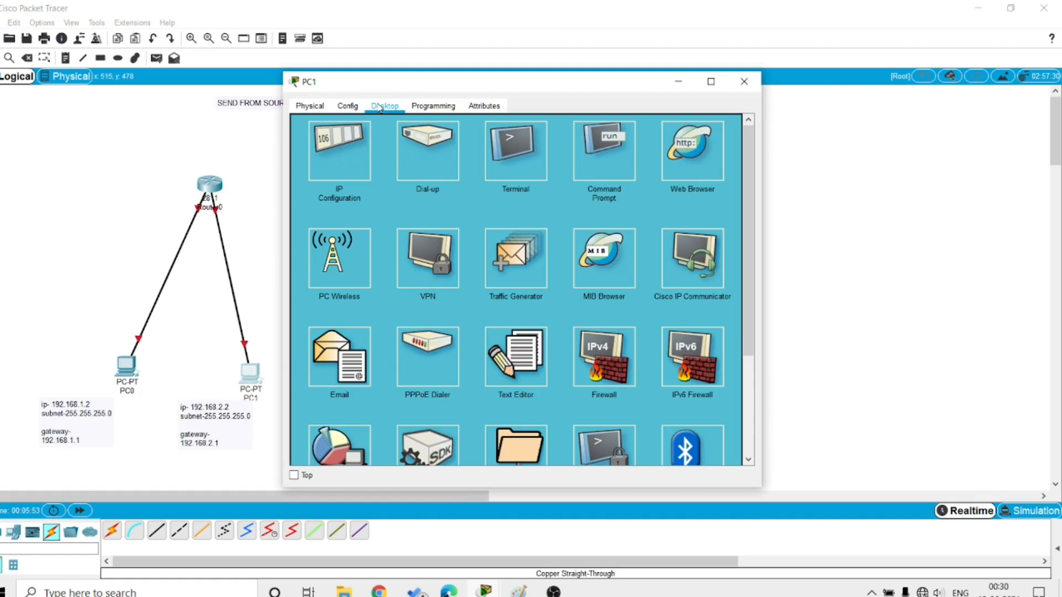
click(339, 150)
click(527, 189)
text(192.168.1.1)
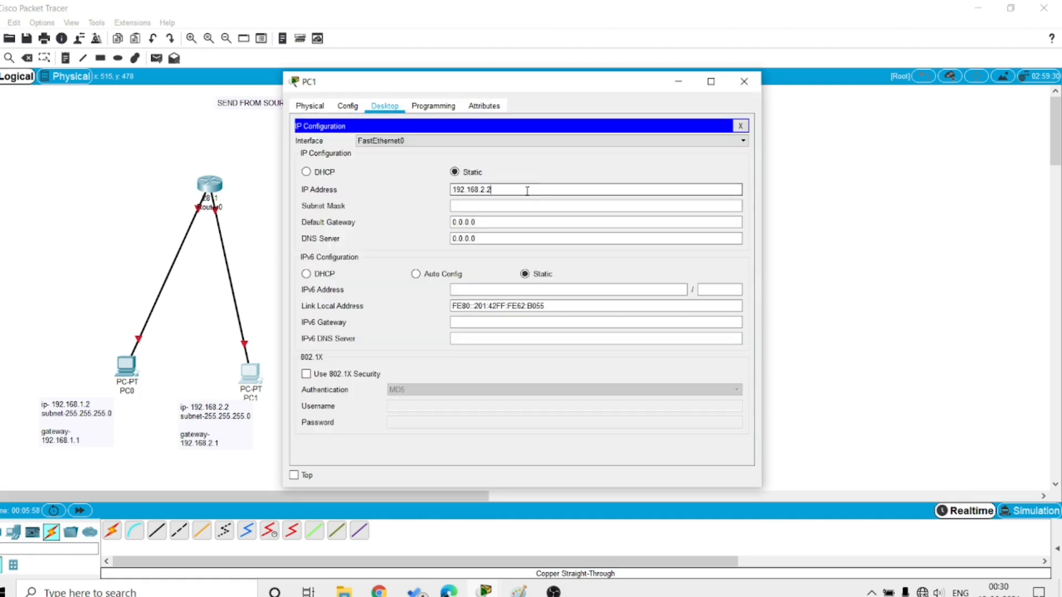
click(525, 205)
Set PC1's default gateway to 192.168.2.1 and close its window.
drag(481, 222, 415, 222)
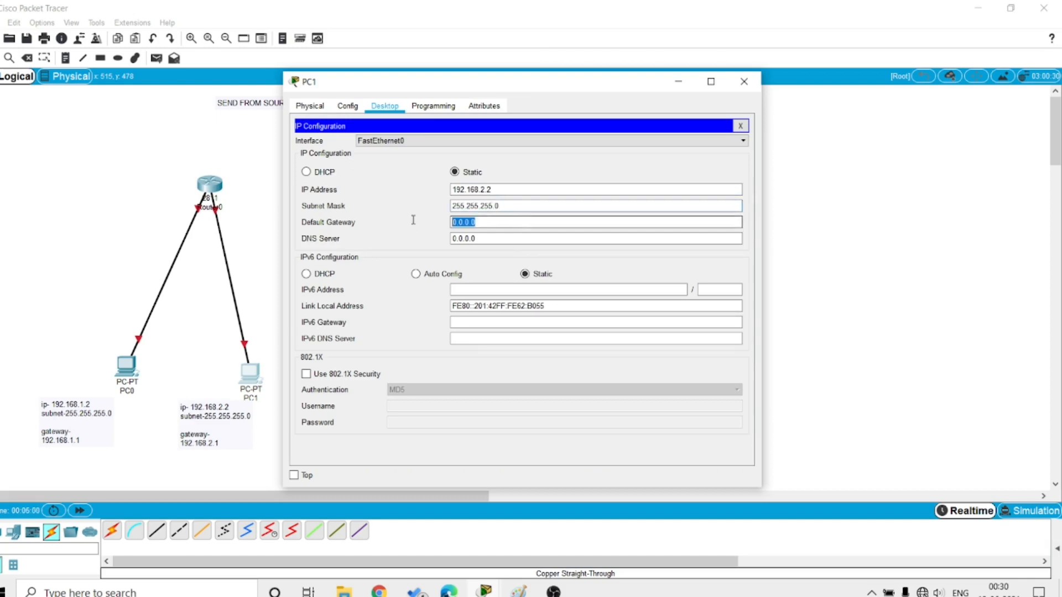
text(192.168.1.1)
key(BackSpace)
key(BackSpace)
text(2.1)
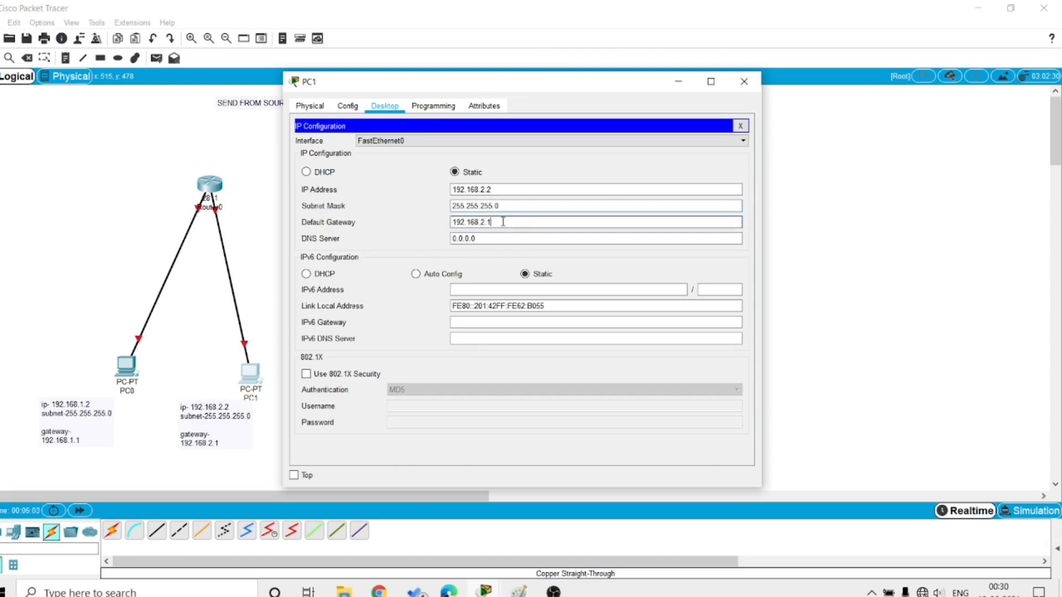
click(744, 81)
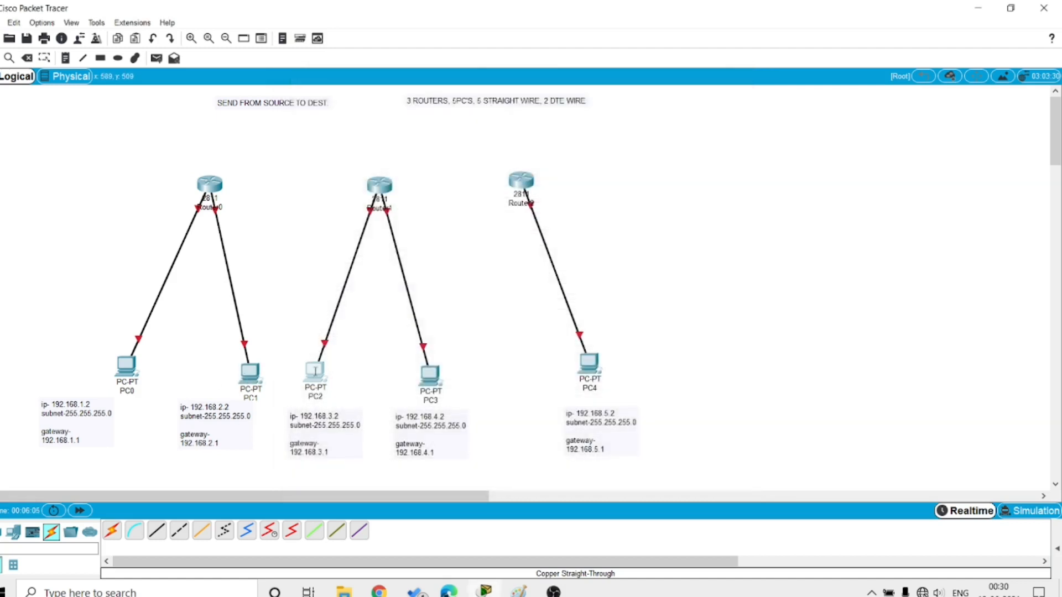
Configure PC2 with static IP 192.168.3.2, subnet mask 255.255.255.0 and default gateway 192.168.3.1, and close its window.
click(315, 370)
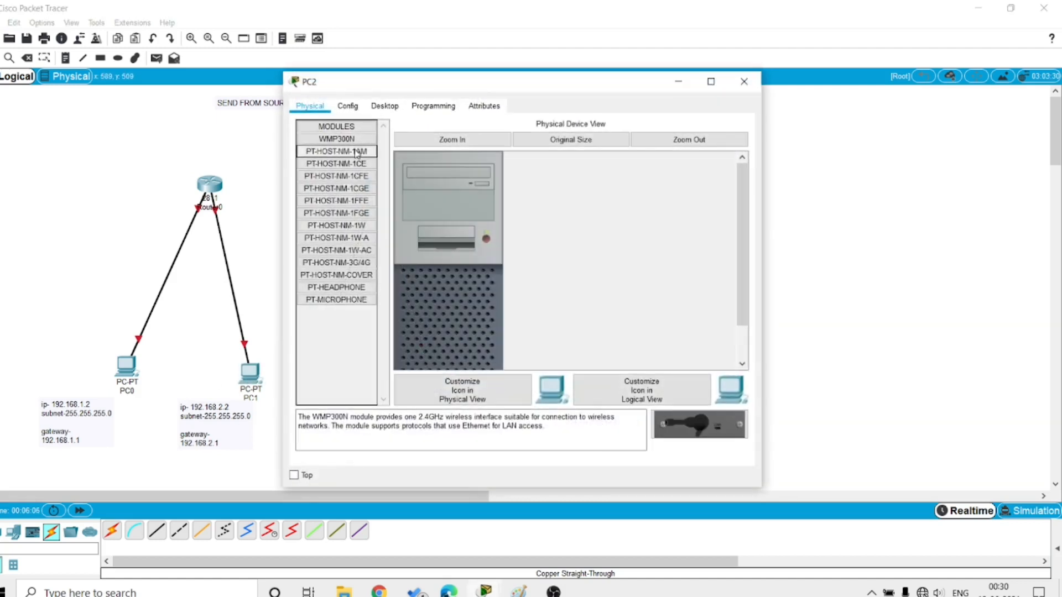
click(385, 106)
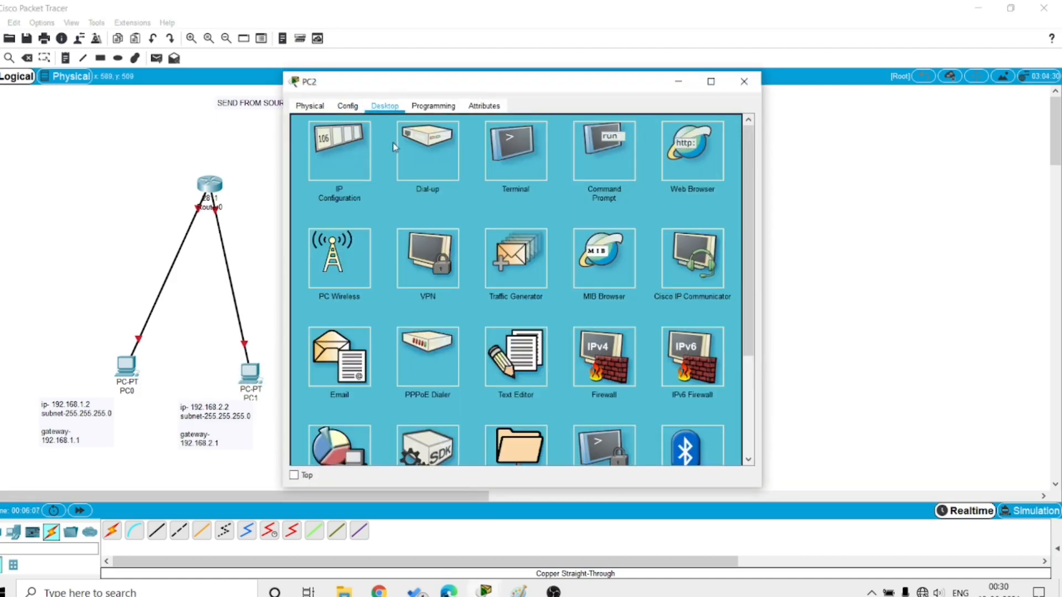
click(338, 154)
click(481, 189)
text(192.168.1.1)
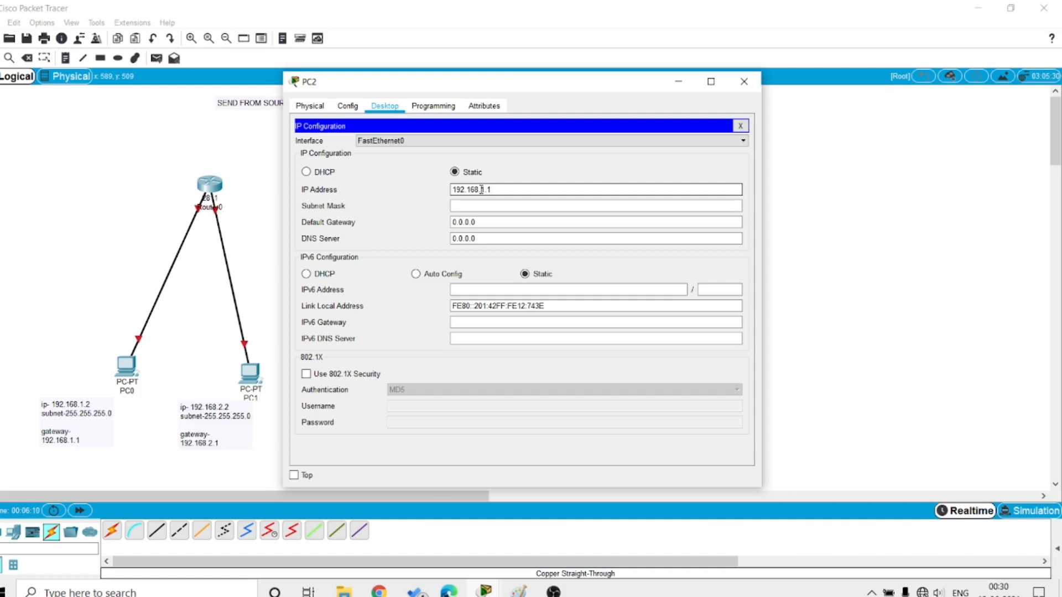
text(.2)
key(Tab)
key(Tab)
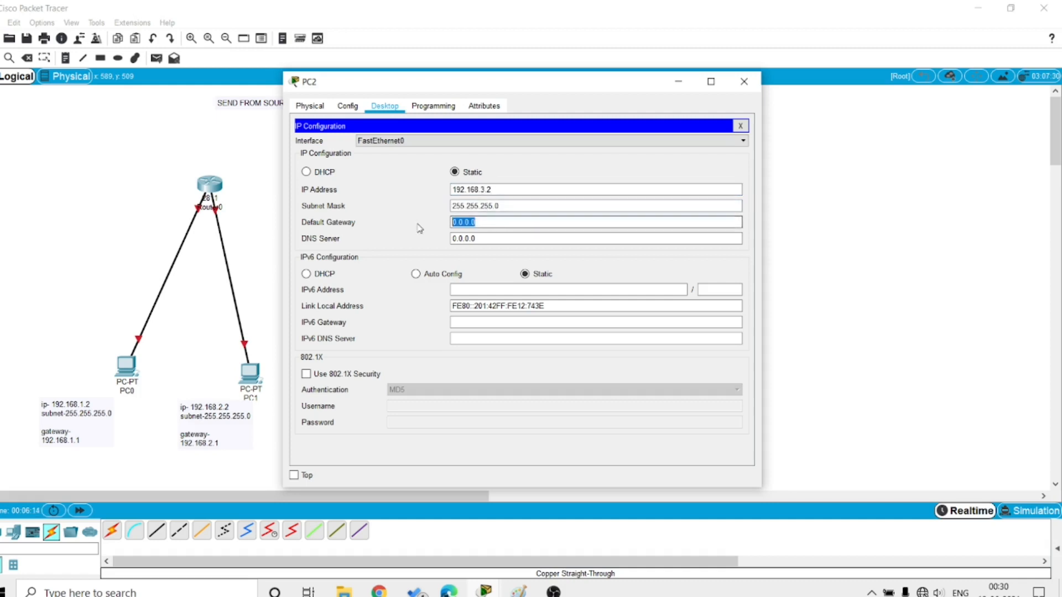
text(192.168.1.1)
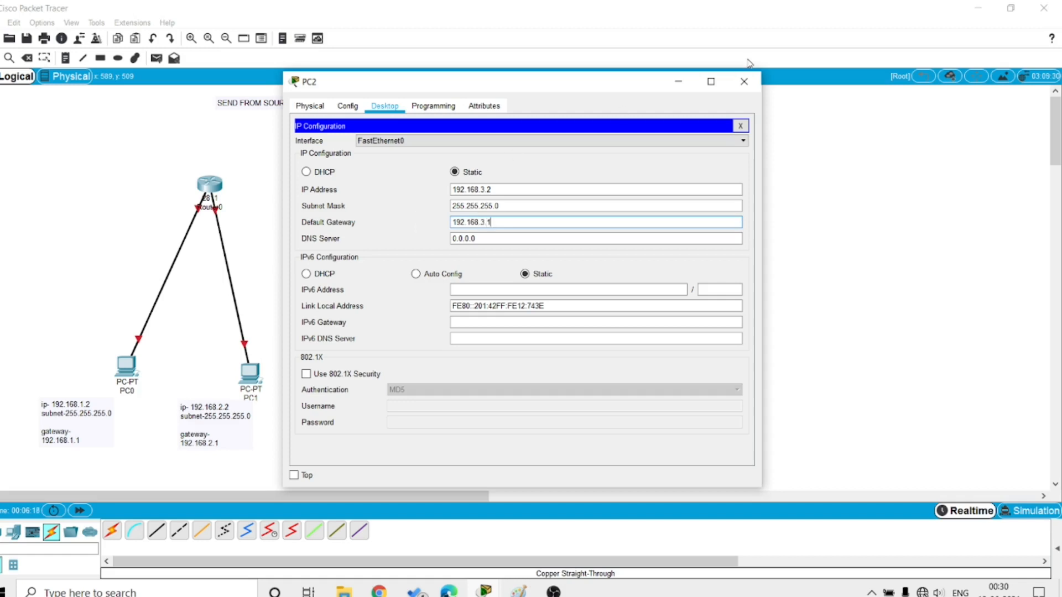
click(744, 81)
Configure PC3 with static IP 192.168.4.1, subnet mask 255.255.255.0 and default gateway 192.168.4.1.
click(433, 381)
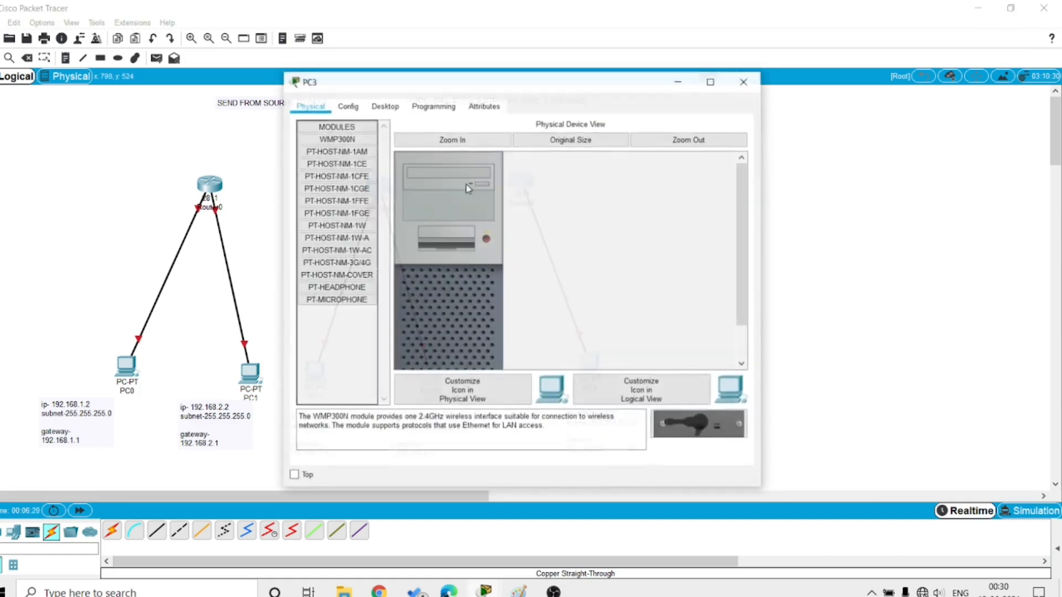
click(384, 105)
click(333, 157)
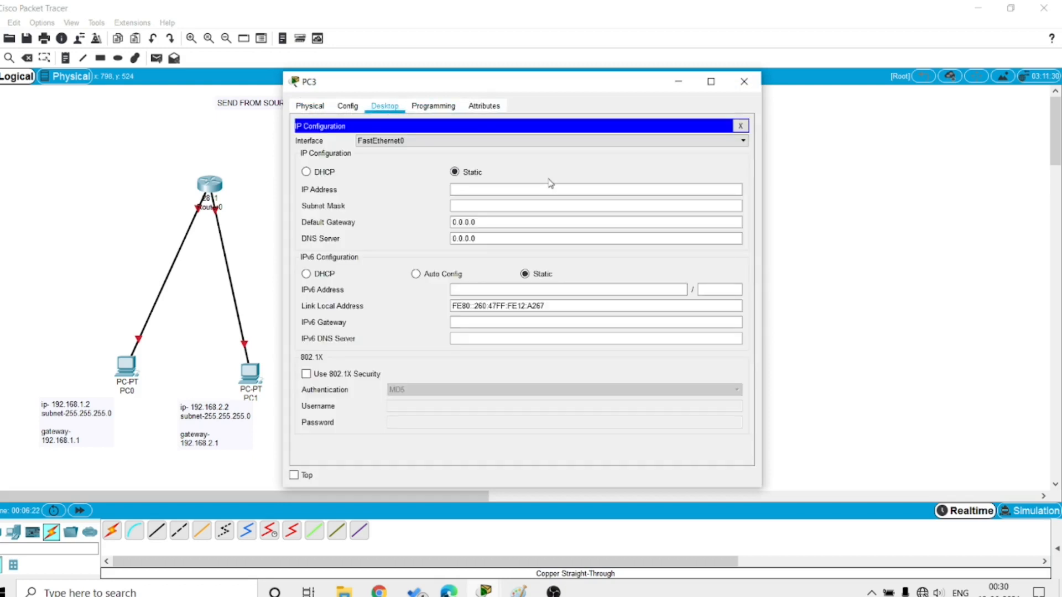
click(545, 188)
text(192.168.1.1)
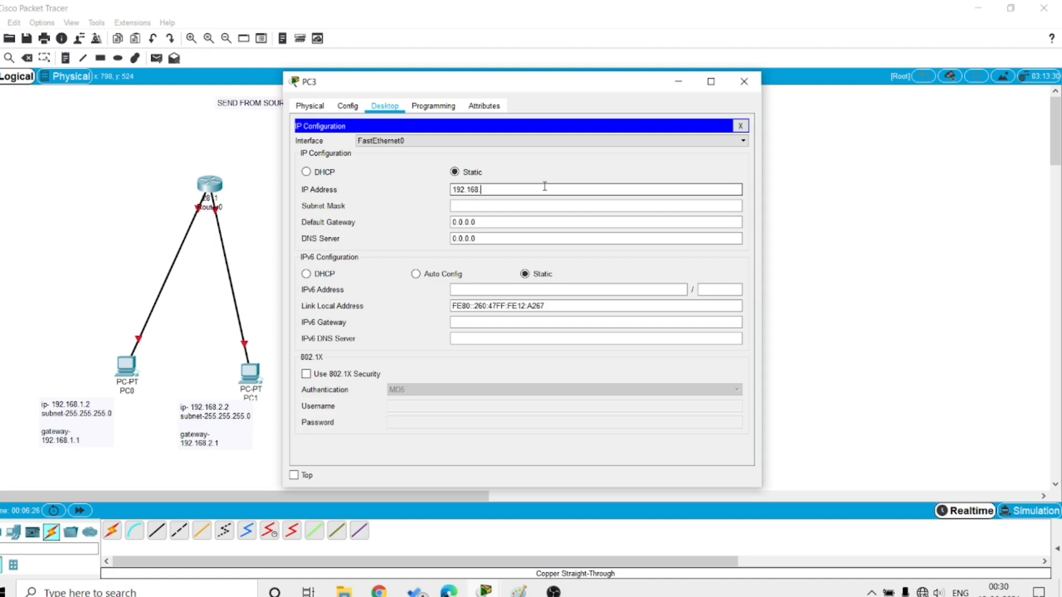
click(545, 206)
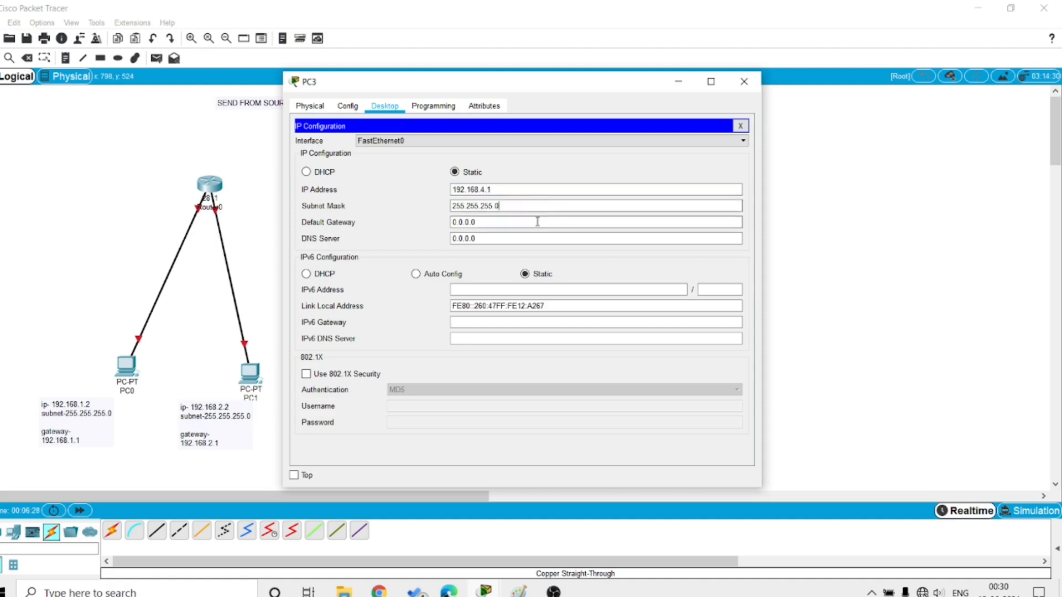
key(Tab)
text(192.168.1.1)
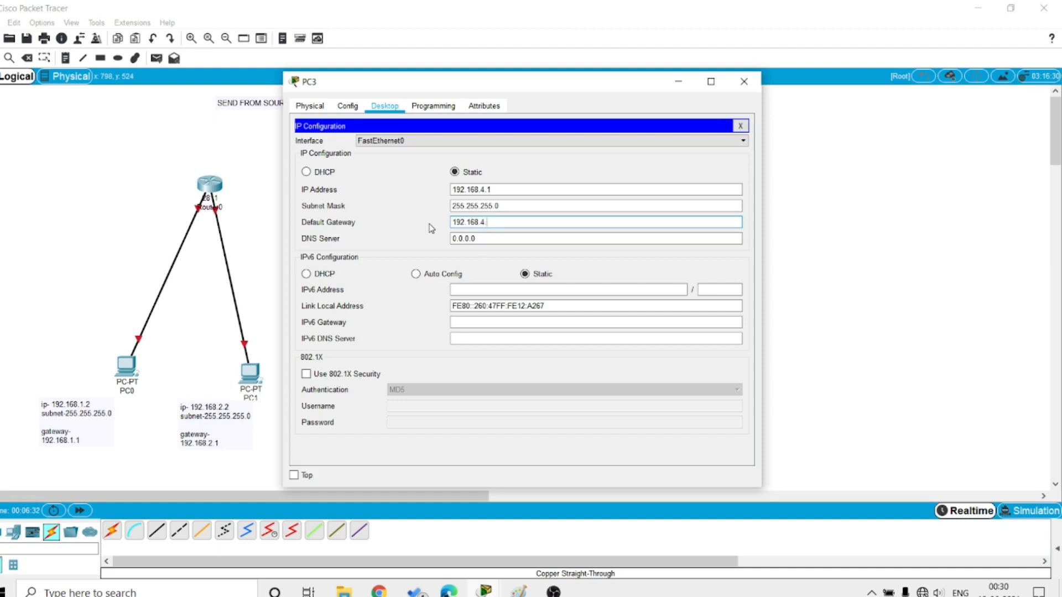
Correct PC3's IP address to 192.168.4.2 and close its window.
click(511, 189)
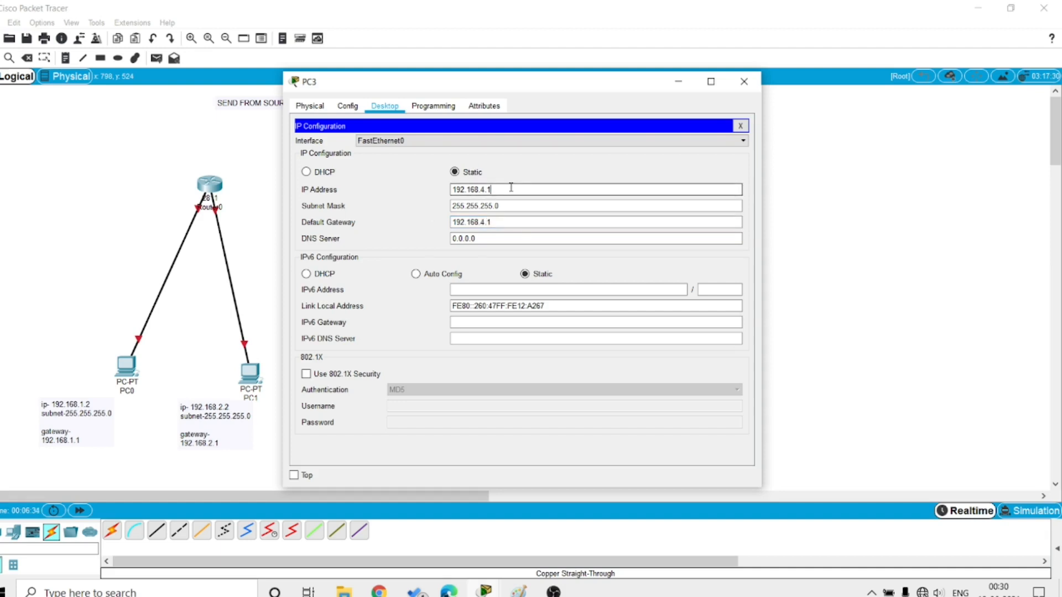
text(2)
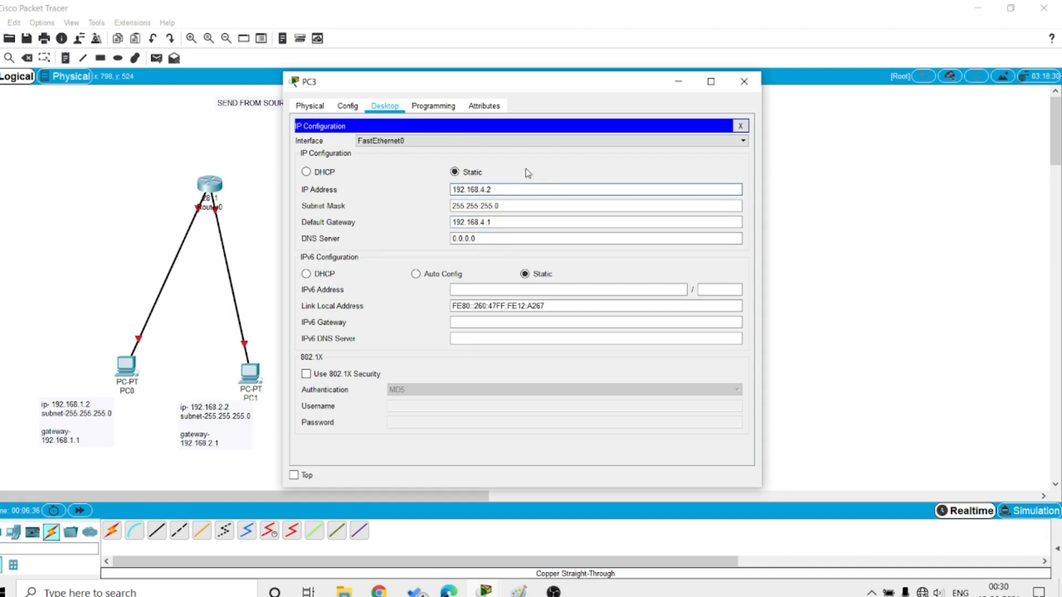
click(743, 83)
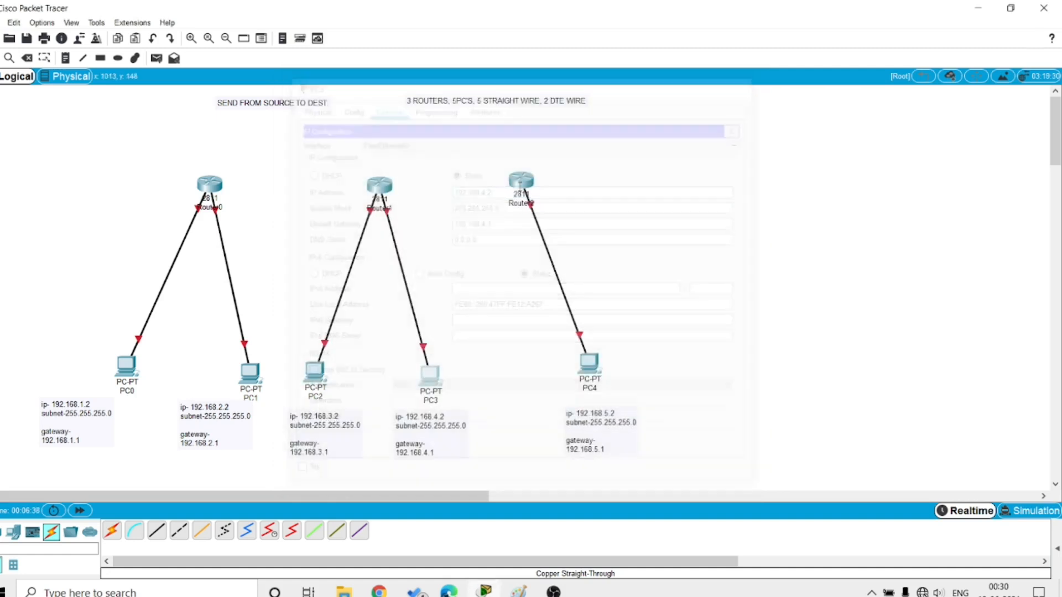
Configure PC4 with static IP 192.168.5.2, subnet mask 255.255.255.0 and default gateway 192.168.5.1, and close its window.
click(588, 363)
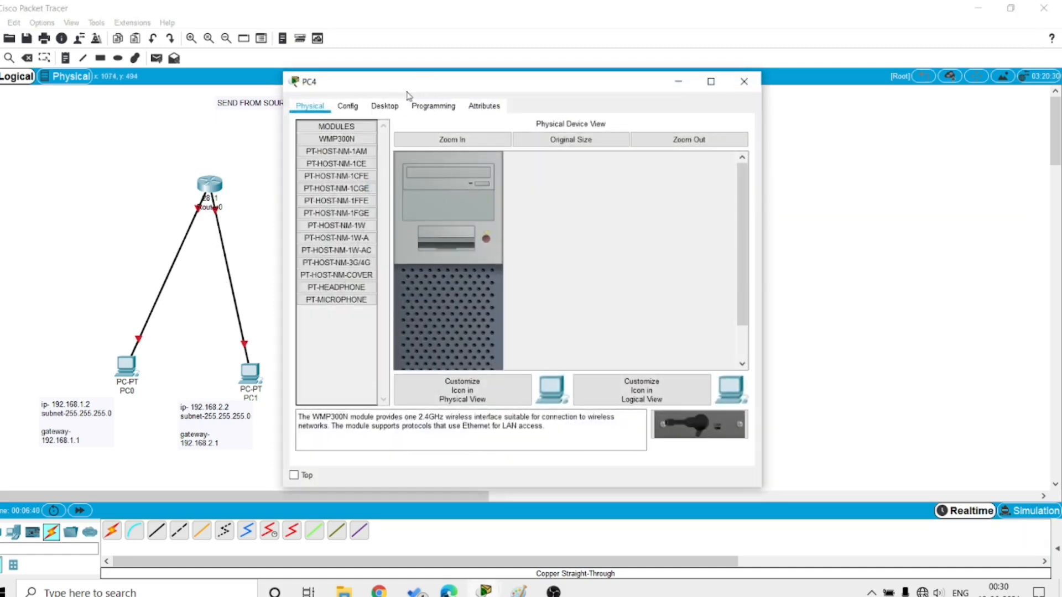
click(385, 107)
click(336, 156)
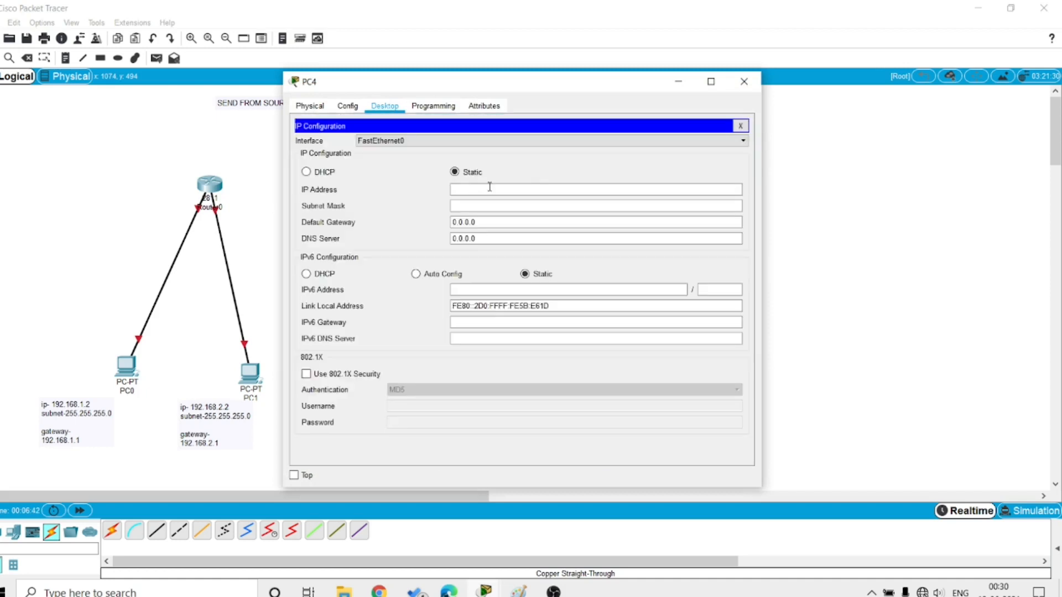
click(525, 187)
text(192.168.1.1)
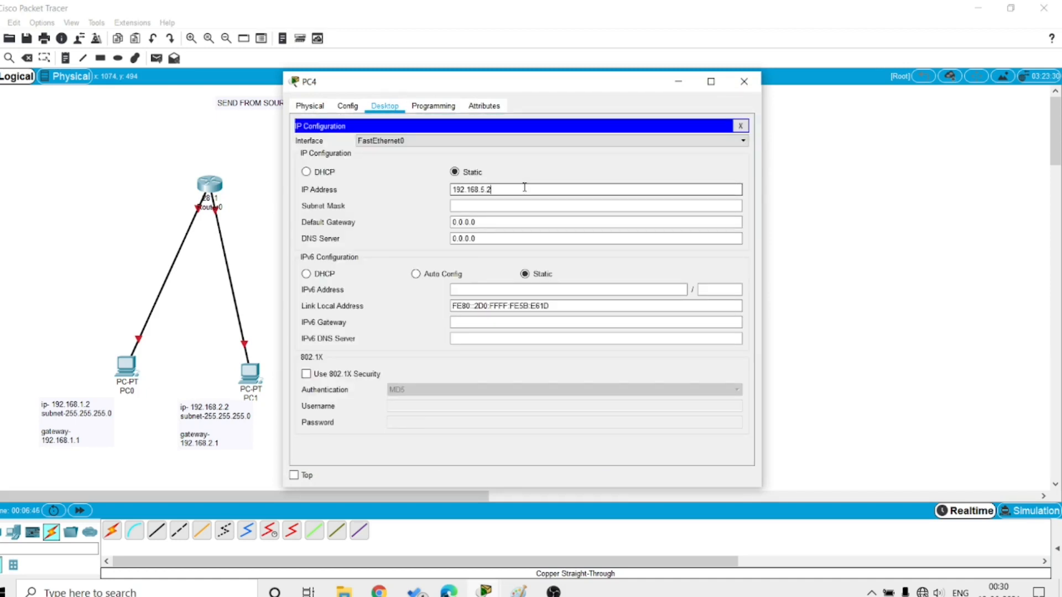
click(526, 221)
drag(526, 221, 425, 222)
text(192.168.1.1)
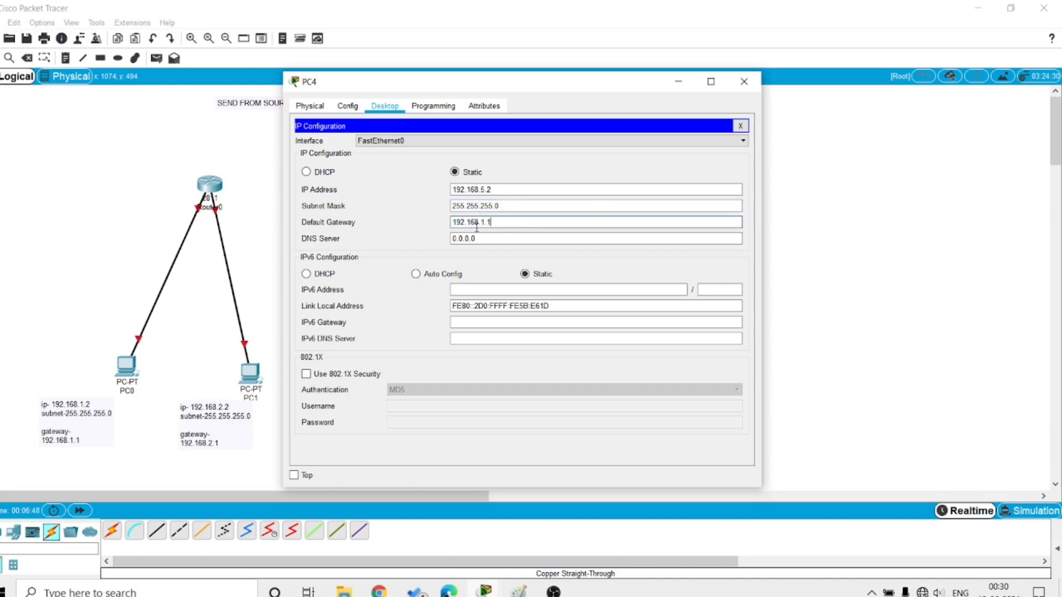
key(BackSpace)
text(5.1)
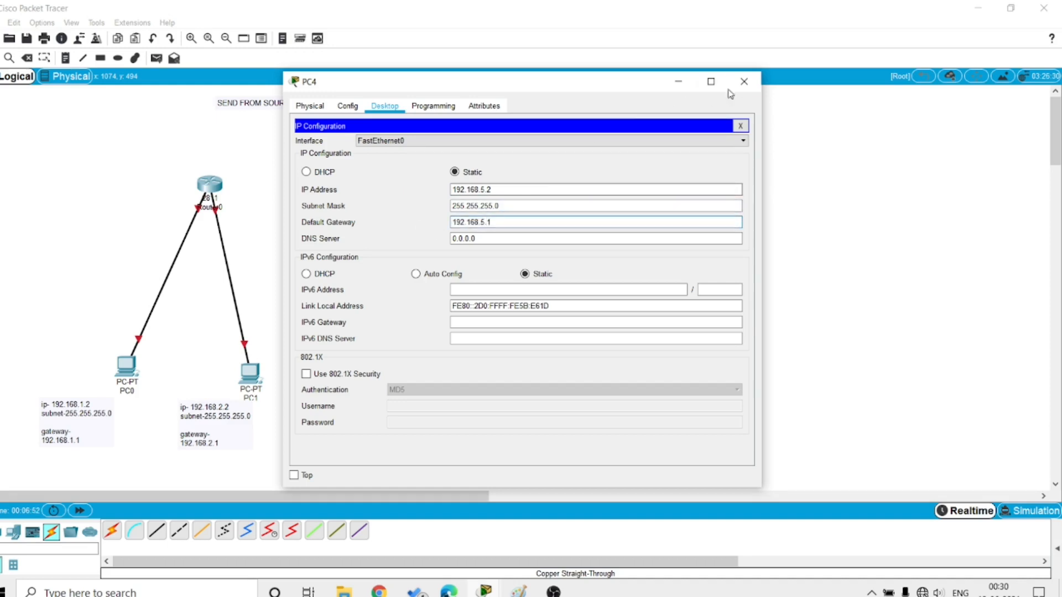
click(744, 81)
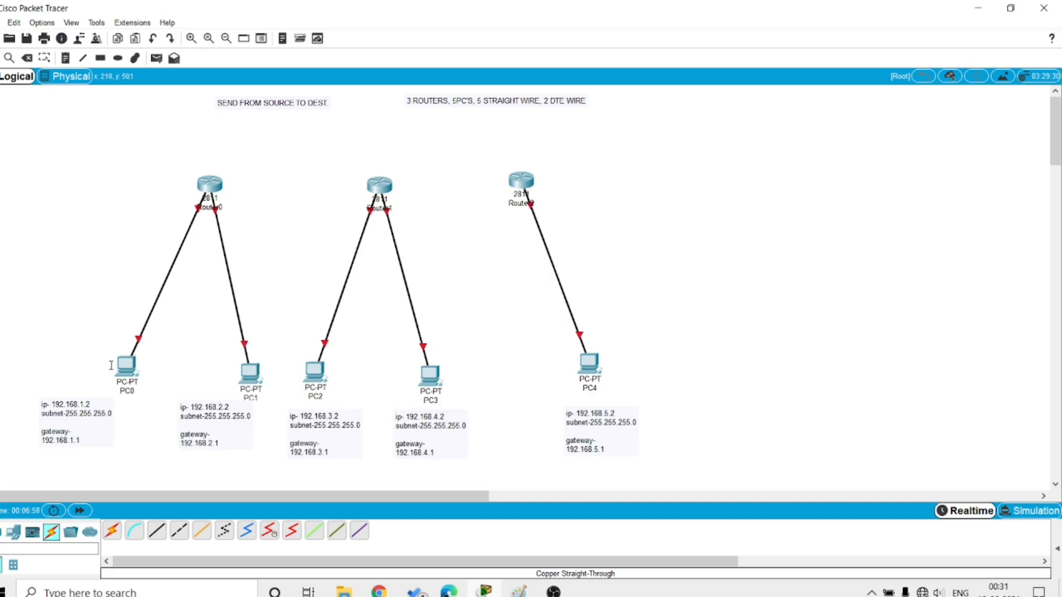
Move Router2 slightly away from Router1 so it lines up with the other two routers.
mouse_move(129, 362)
mouse_move(253, 370)
mouse_move(314, 367)
mouse_move(591, 360)
mouse_move(126, 381)
drag(527, 176, 548, 181)
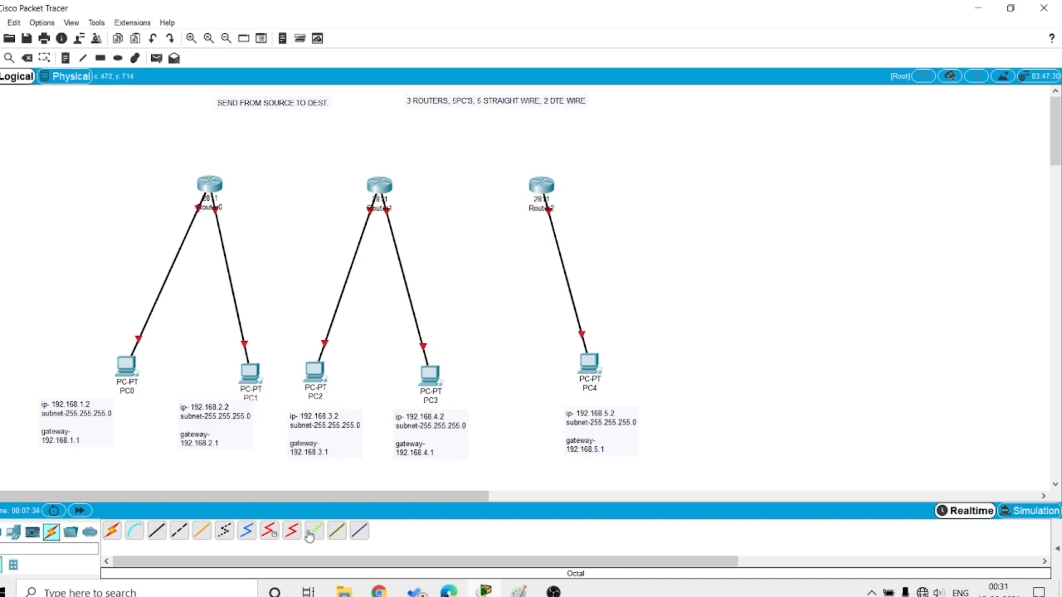
Try to start a Serial DTE connection from Router0.
click(291, 531)
click(210, 187)
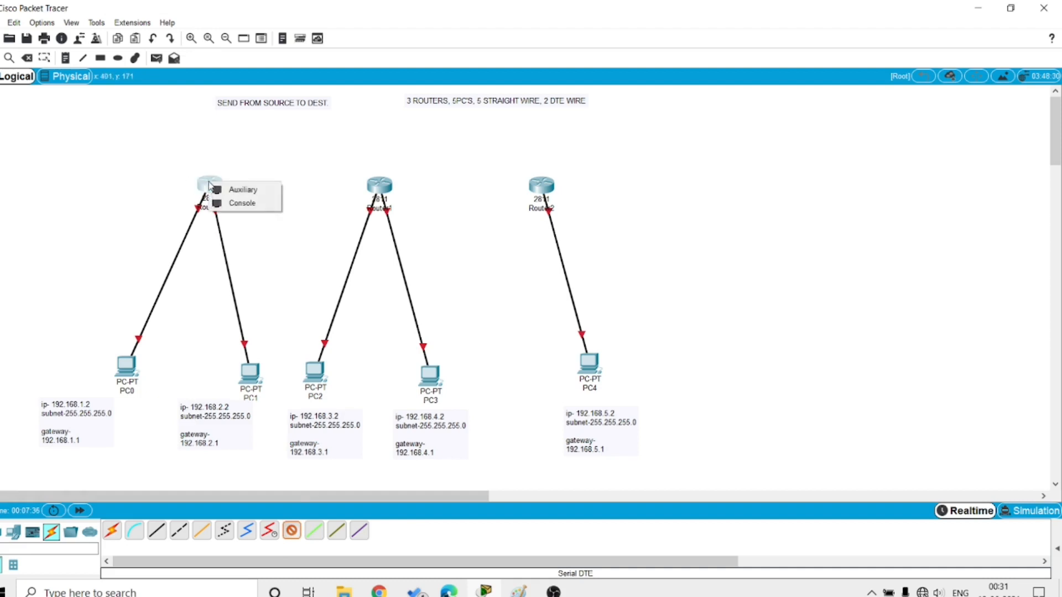
click(260, 220)
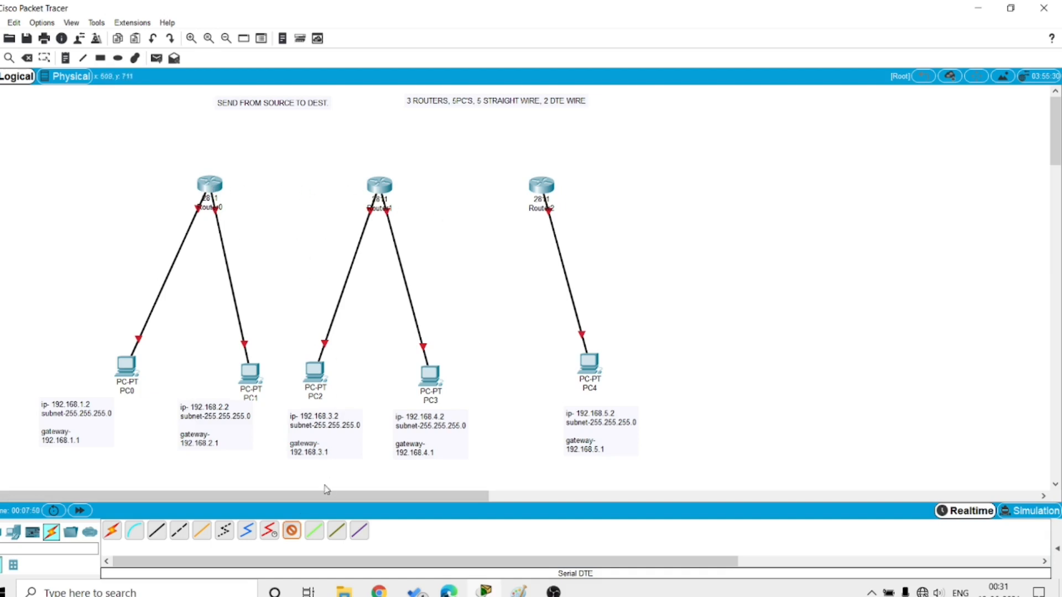
click(212, 184)
click(166, 180)
click(291, 531)
Power off Router0, install a WIC-1T module in its lower right-hand interface card slot, and close its window.
click(209, 185)
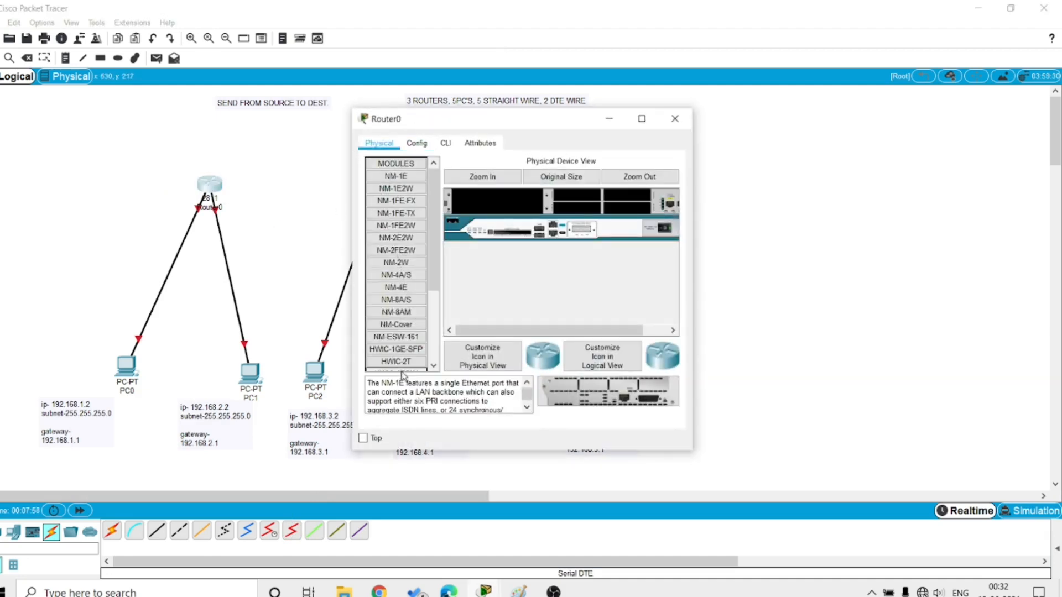
scroll(406, 286, down, 1)
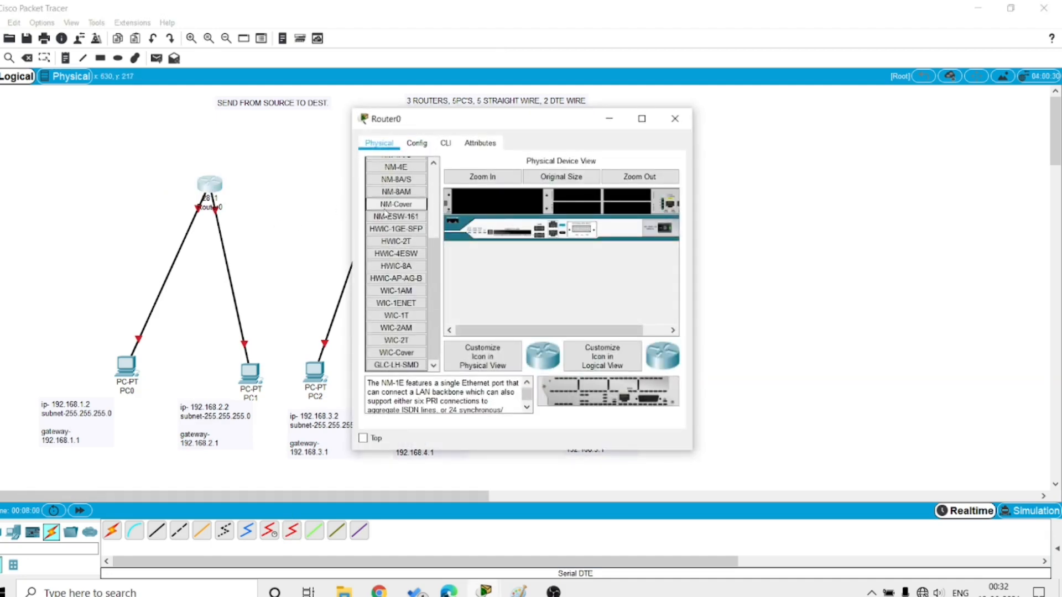
click(397, 316)
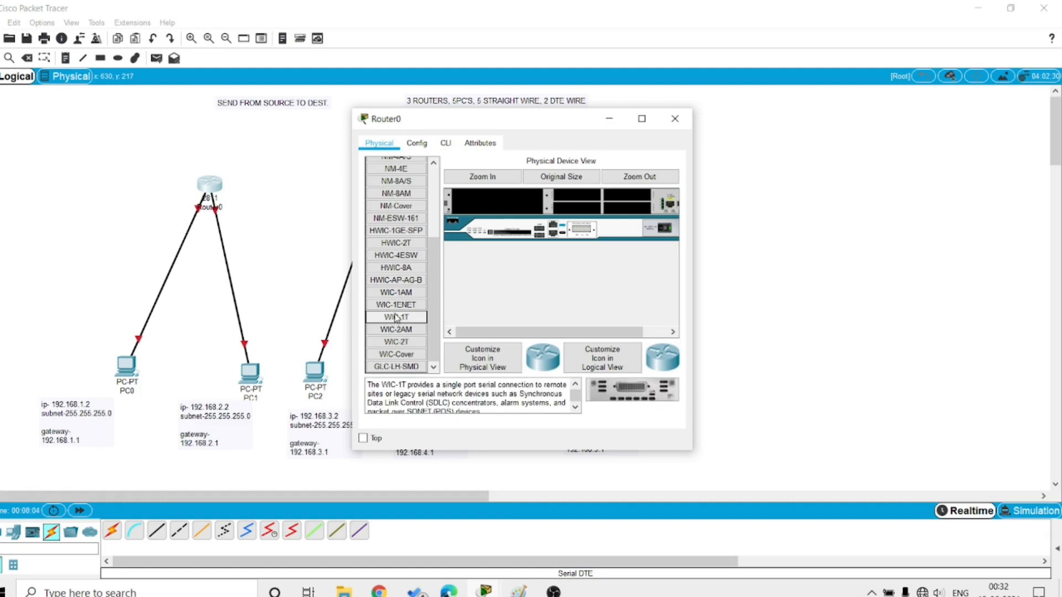
click(667, 226)
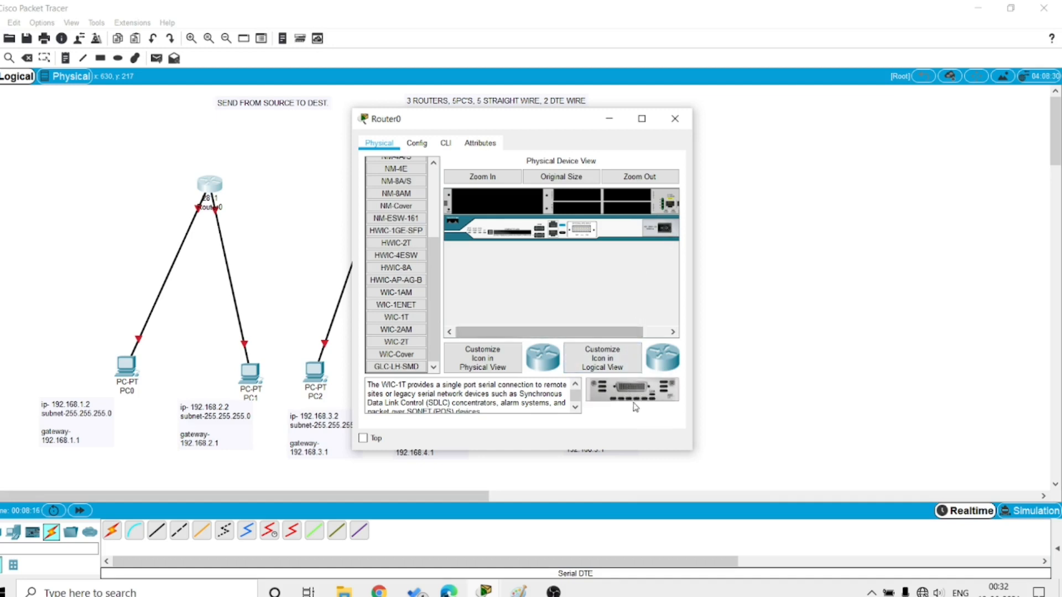
drag(630, 388, 634, 212)
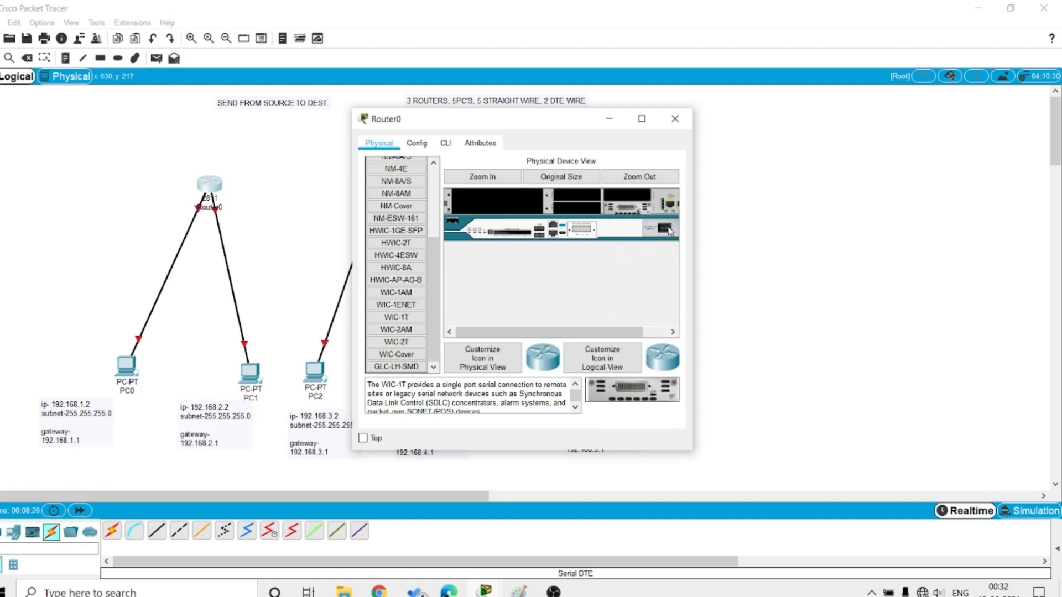
click(676, 120)
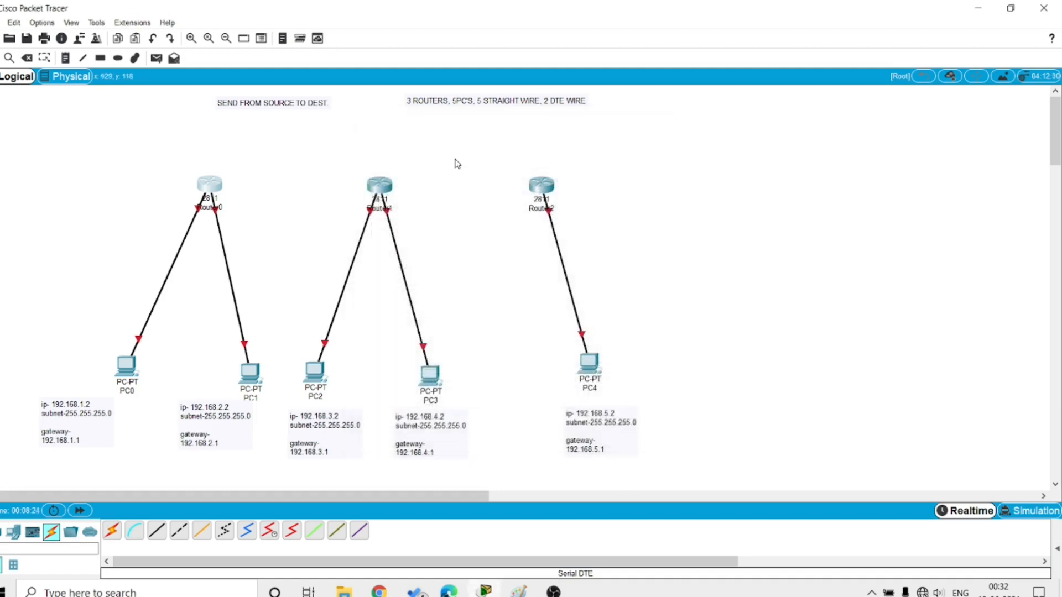
Power off Router1, install WIC-1T modules in both right-hand interface card slots, and close its window.
click(376, 189)
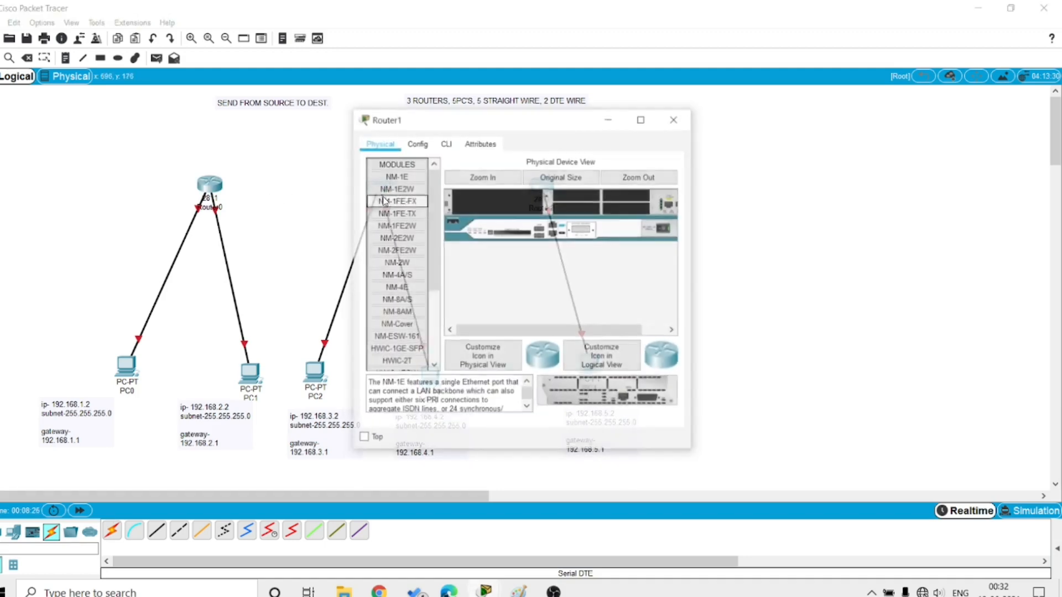
scroll(396, 265, down, 8)
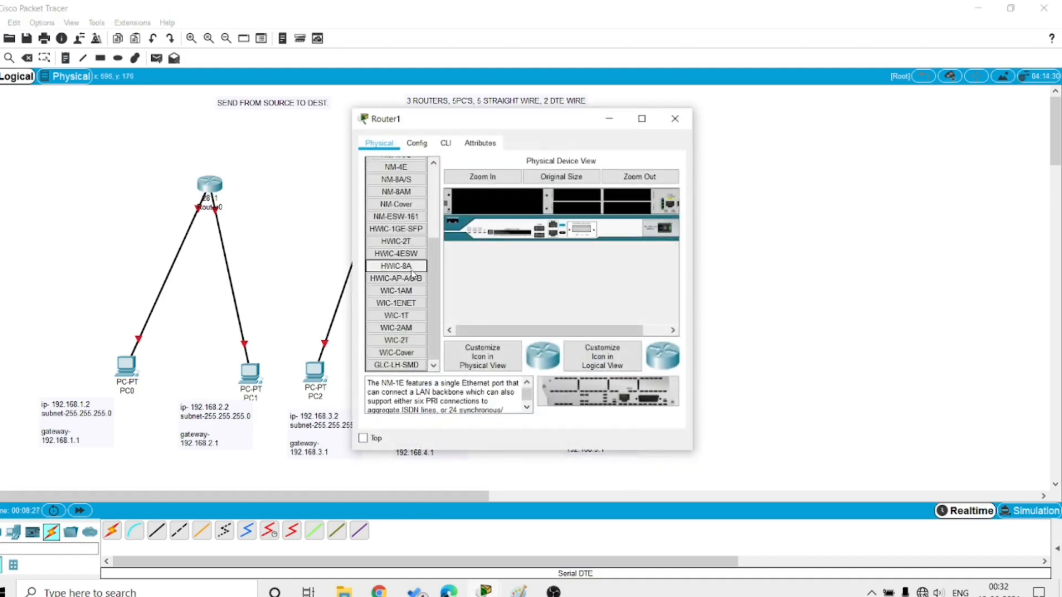
click(400, 319)
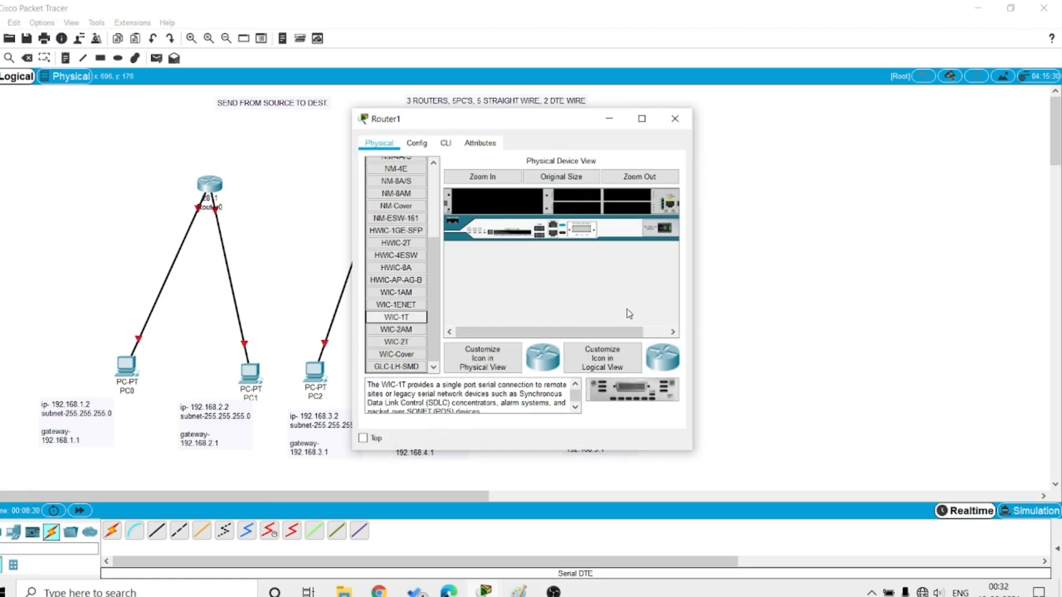
click(665, 229)
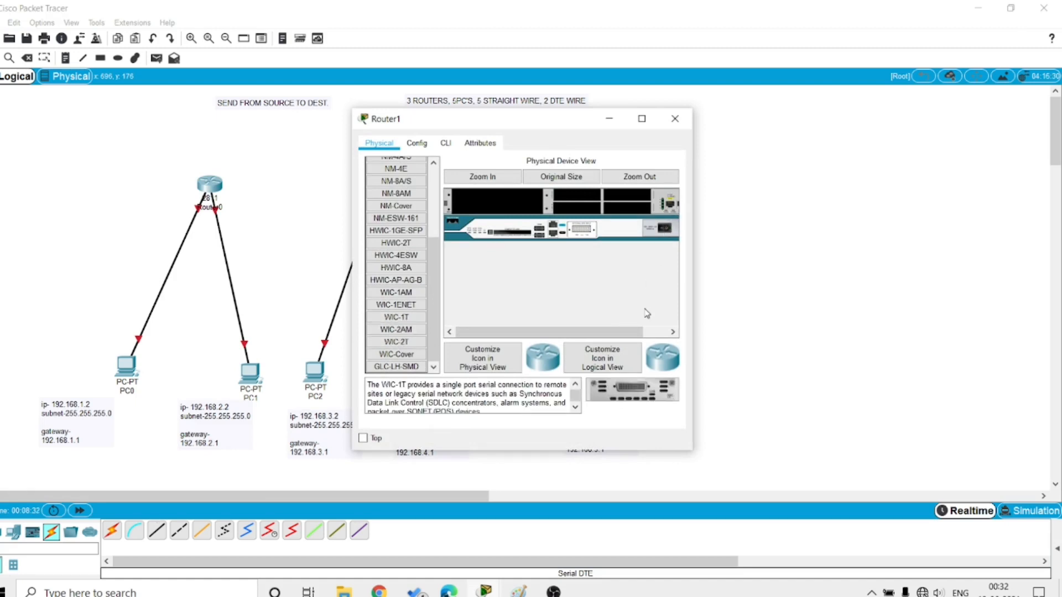
drag(636, 390, 631, 201)
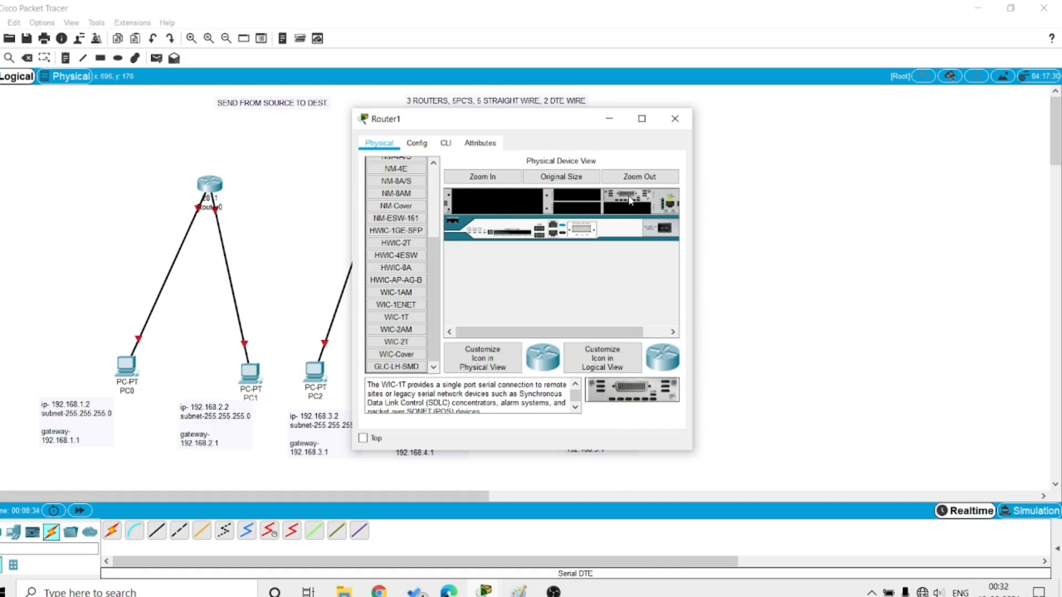
drag(646, 386, 629, 211)
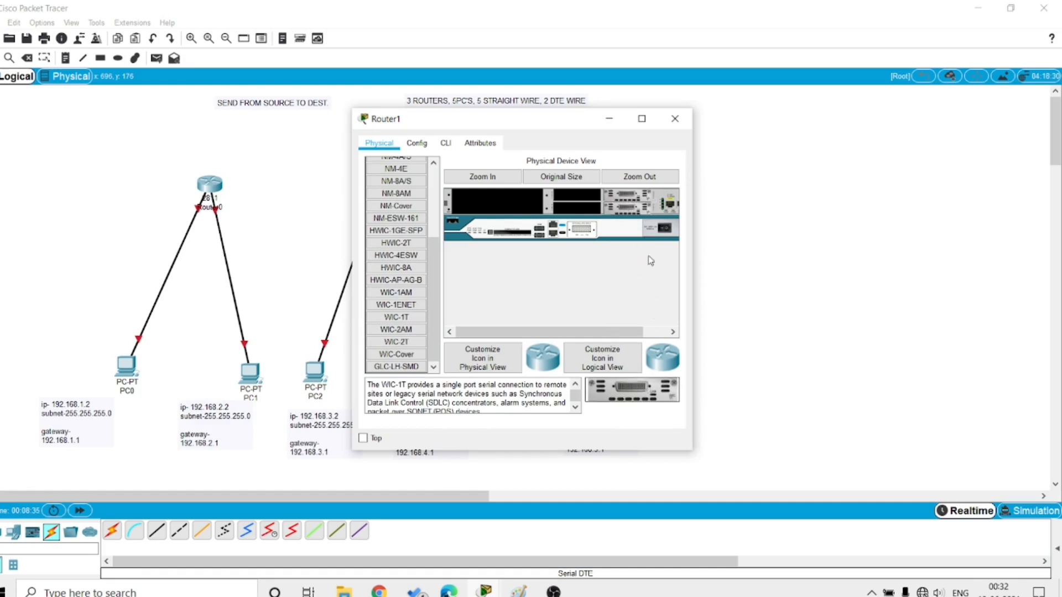
click(675, 118)
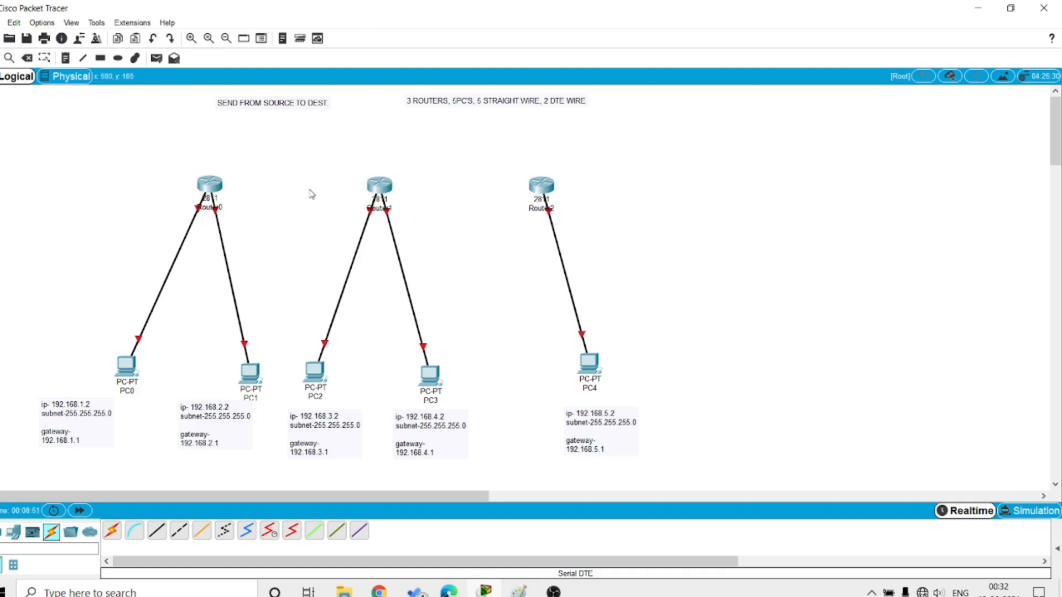
Install a WIC-1T module in Router2's lower right-hand interface card slot.
click(543, 191)
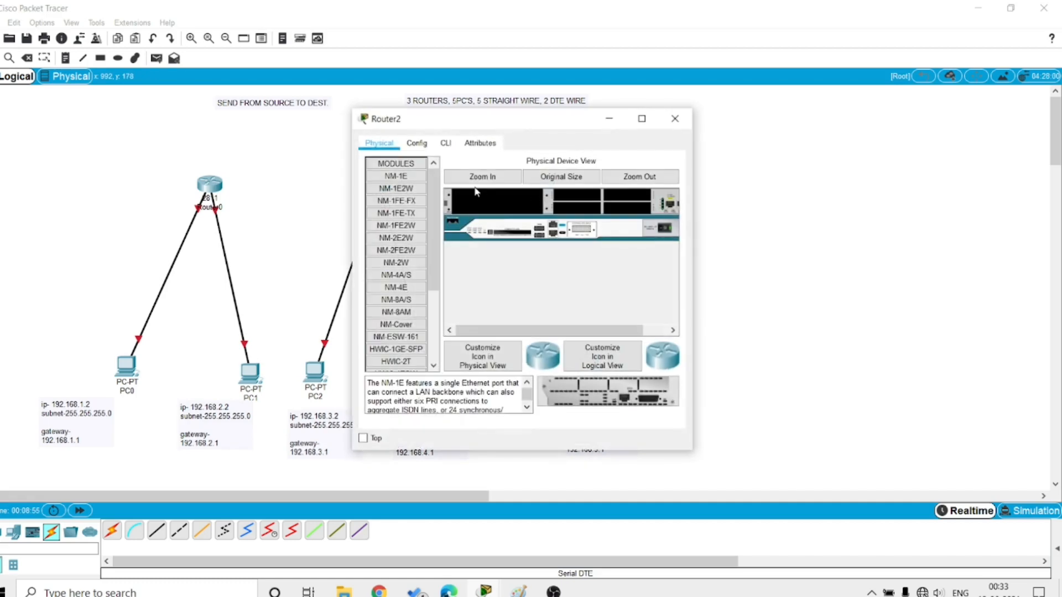
double_click(512, 122)
click(1011, 8)
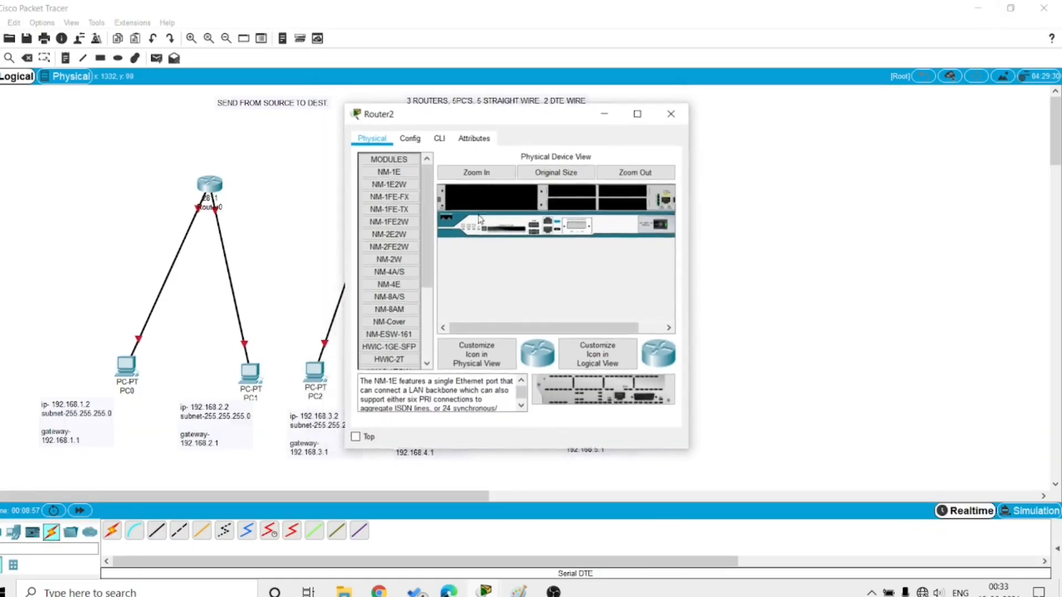
drag(460, 123, 537, 216)
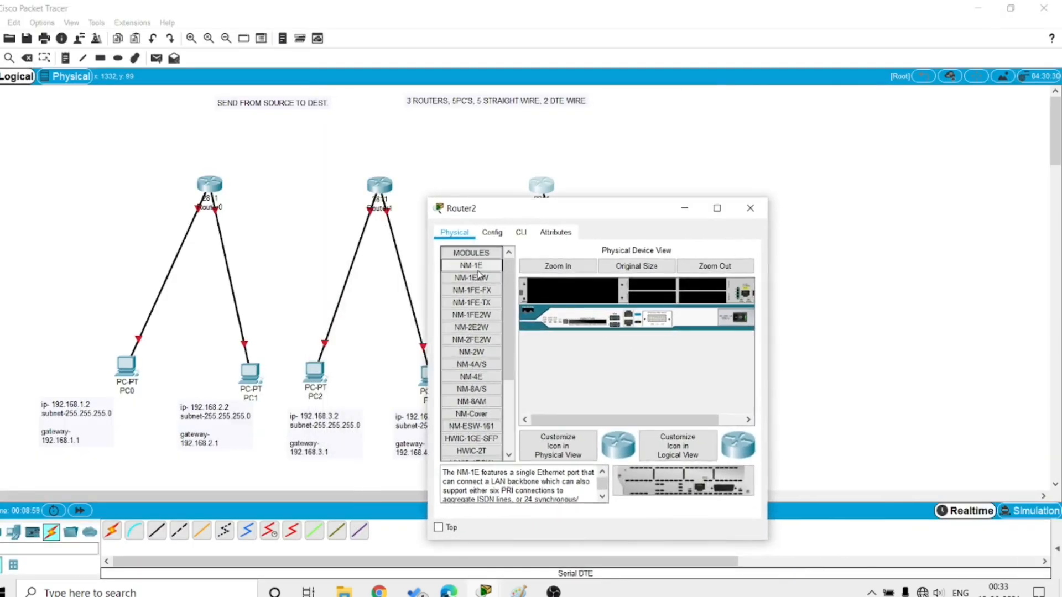
scroll(477, 387, down, 4)
click(474, 407)
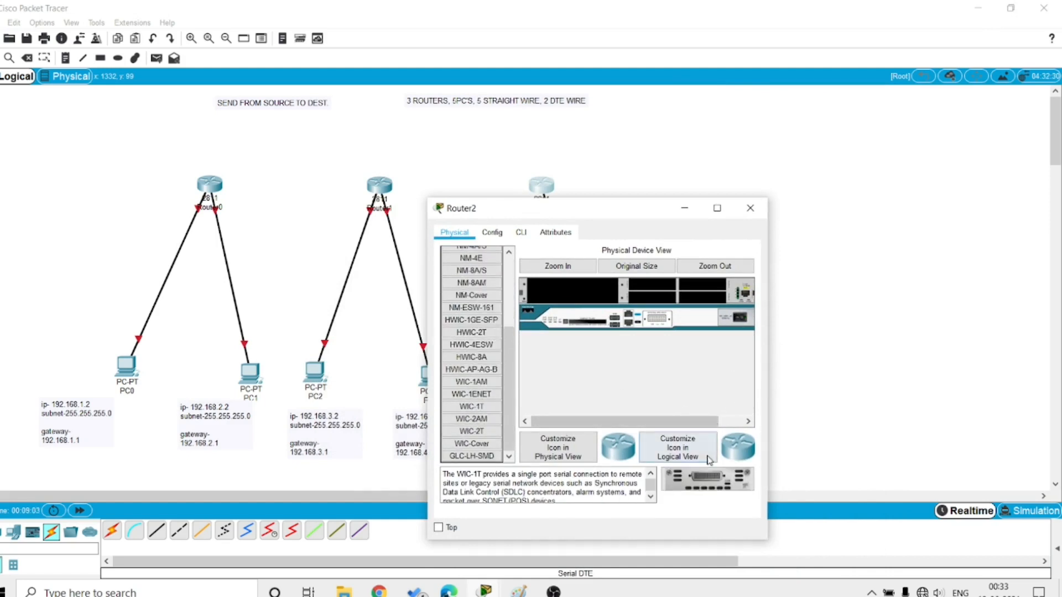
drag(708, 479, 702, 298)
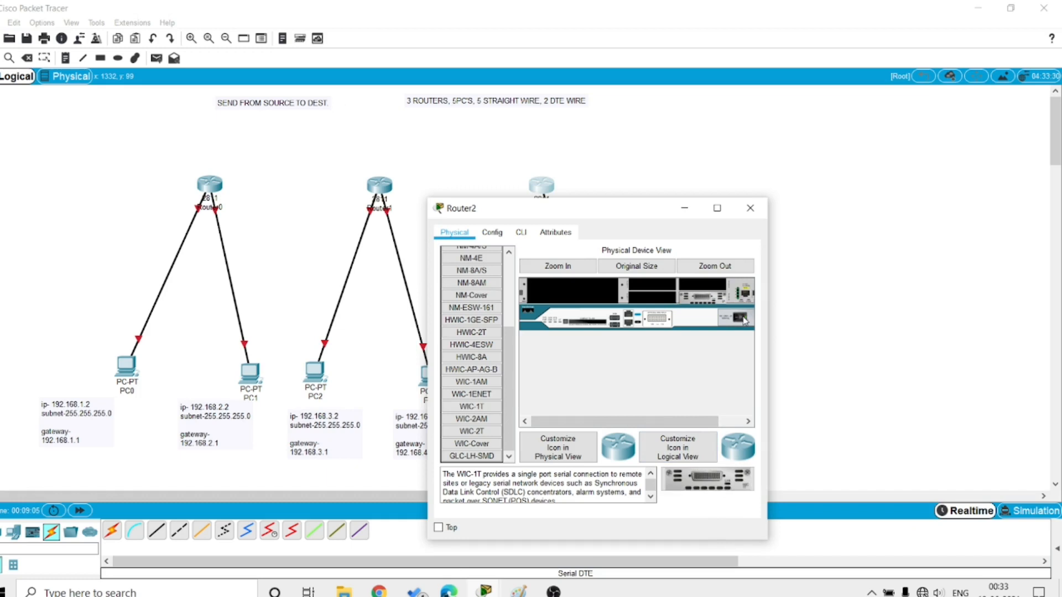
Close Router2's configuration window.
click(750, 208)
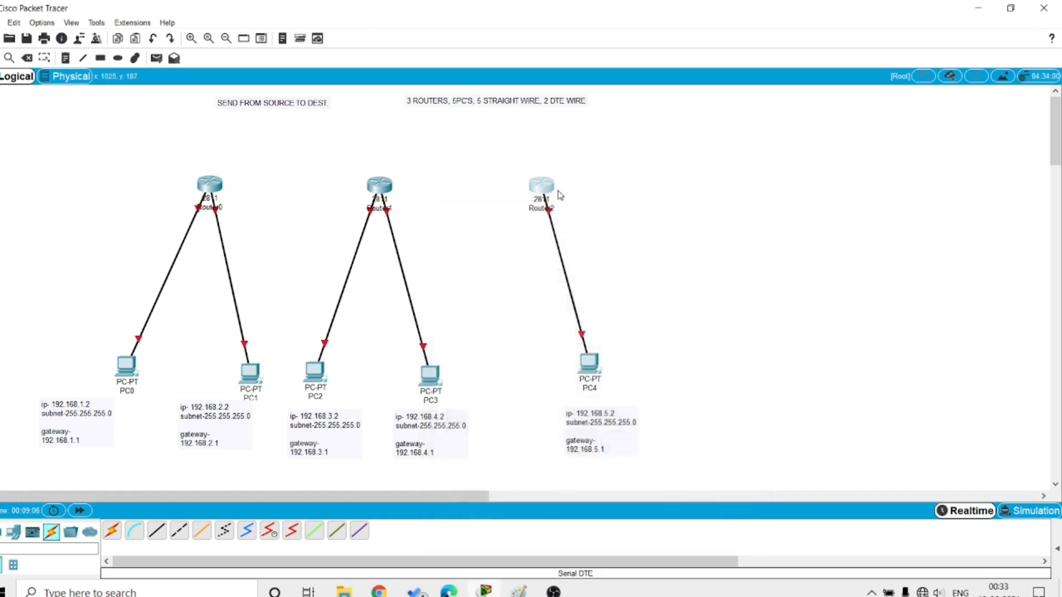
click(291, 532)
click(207, 187)
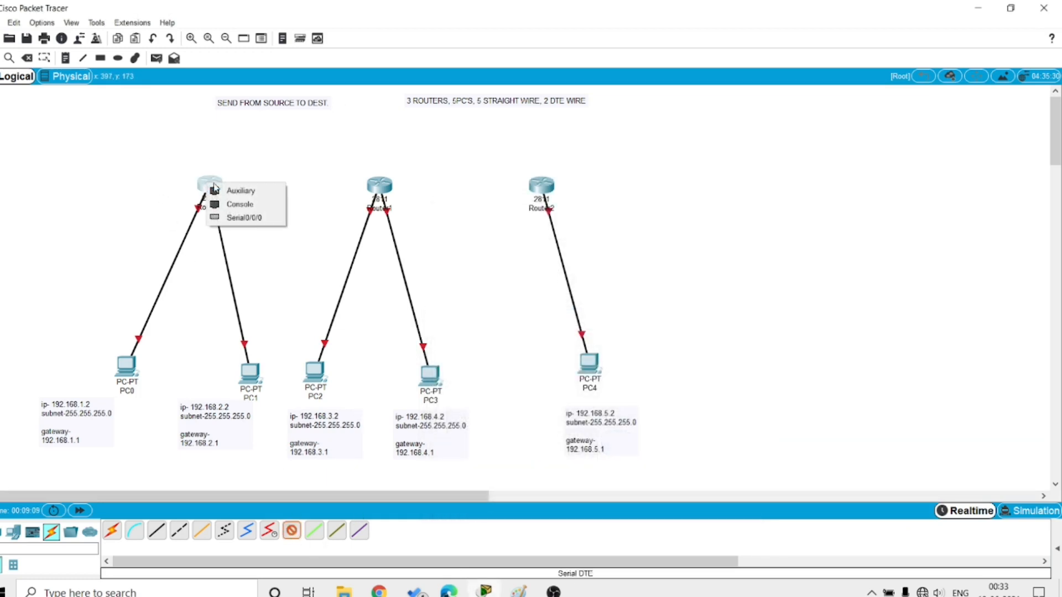
click(236, 218)
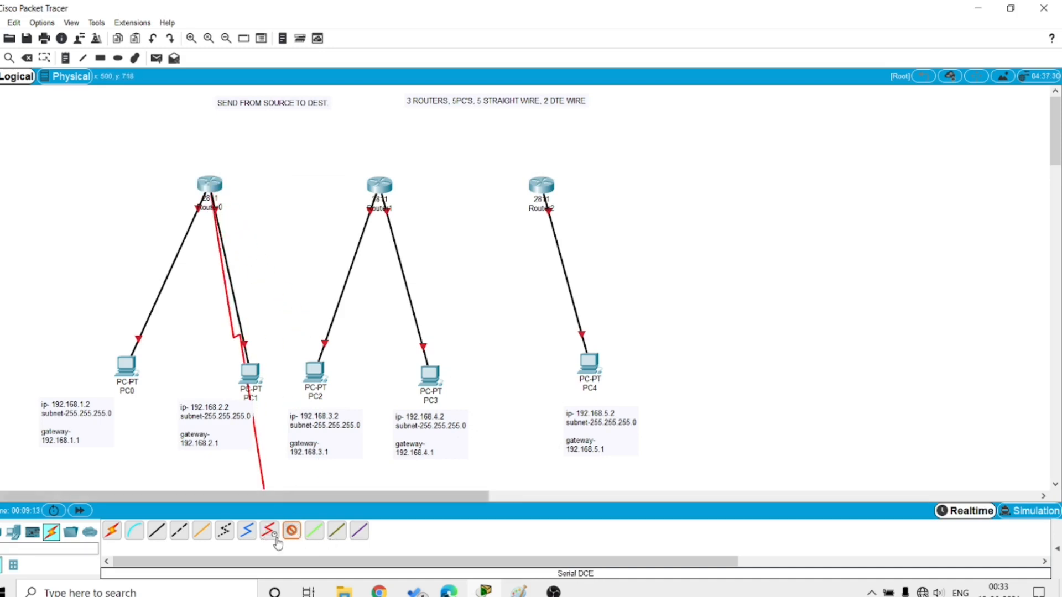
click(291, 532)
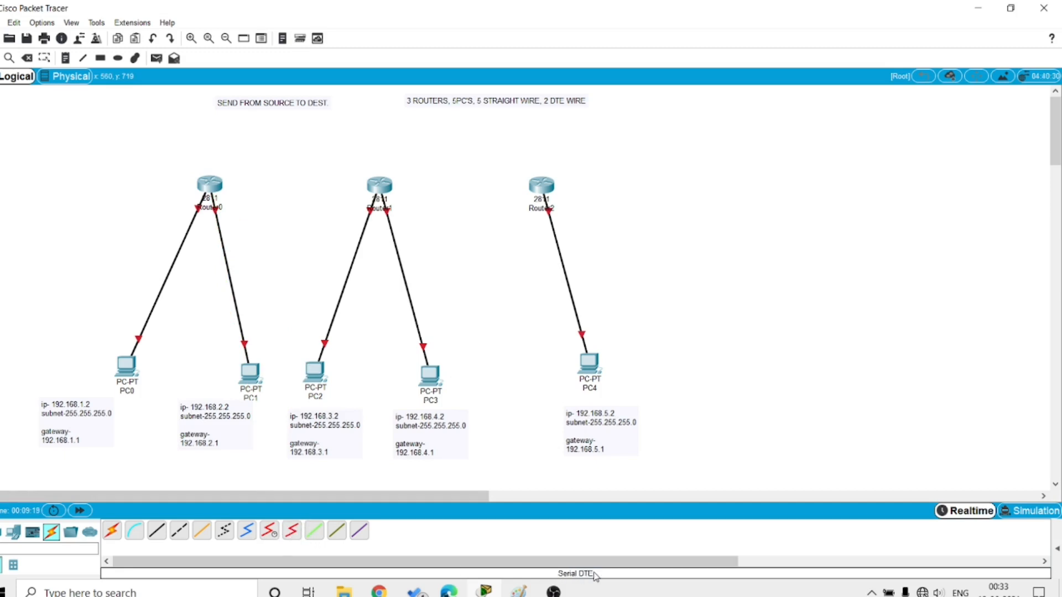
Connect Router0's Serial0/0/0 port to Router1's Serial0/0/0 port with a Serial DTE cable.
click(292, 533)
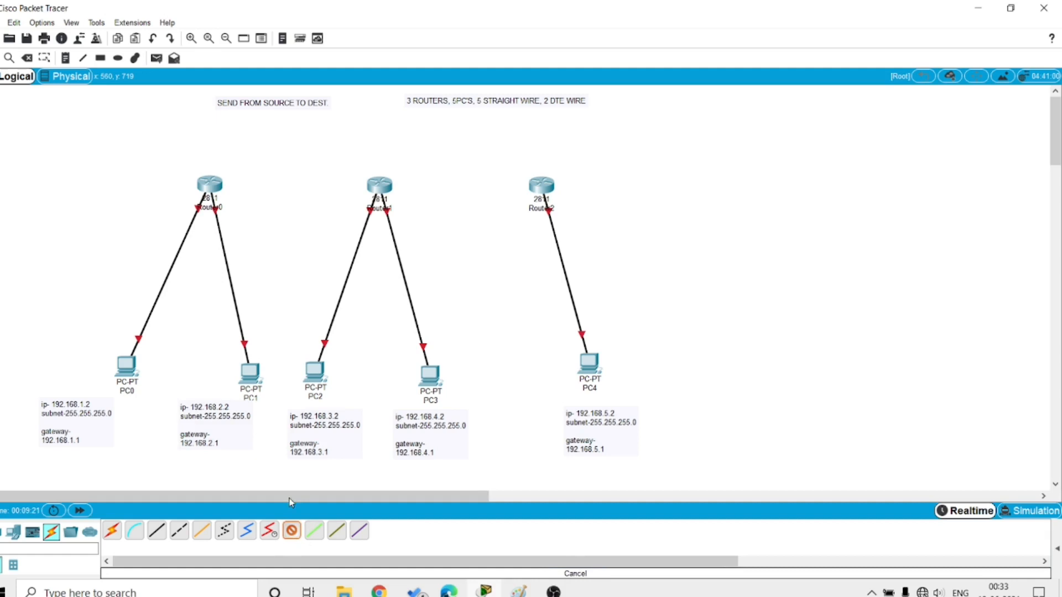
click(227, 199)
click(243, 216)
click(370, 181)
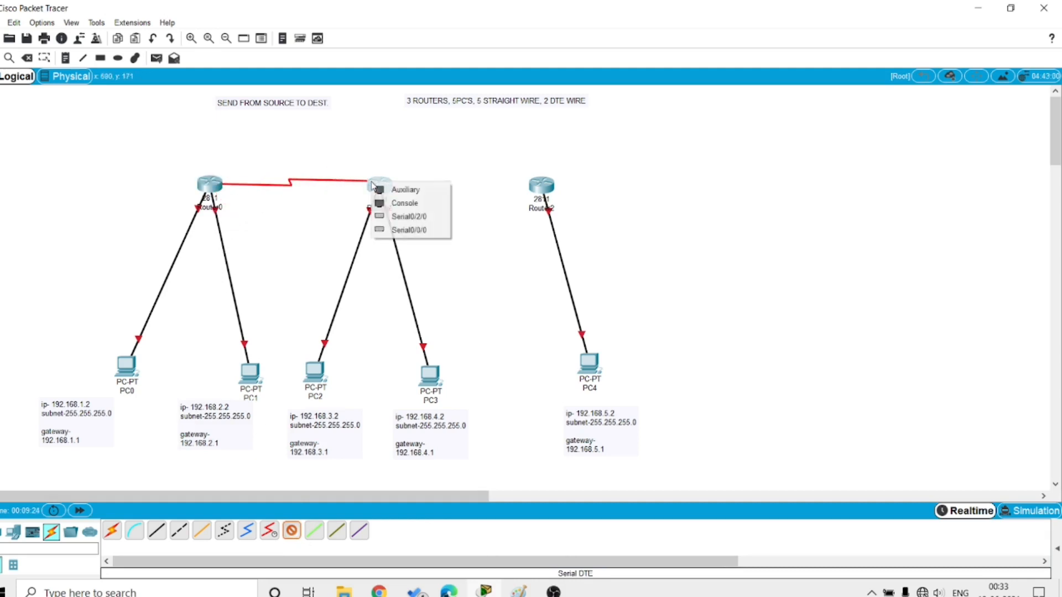
click(390, 229)
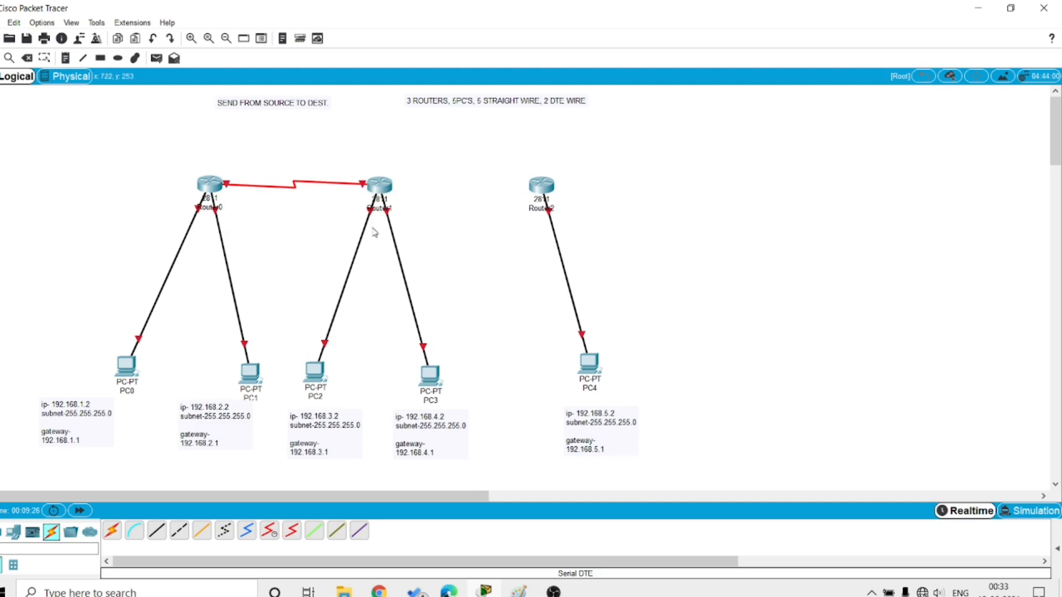
Connect Router1's Serial0/2/0 port to Router2's serial port with a Serial DTE cable.
click(290, 533)
click(379, 189)
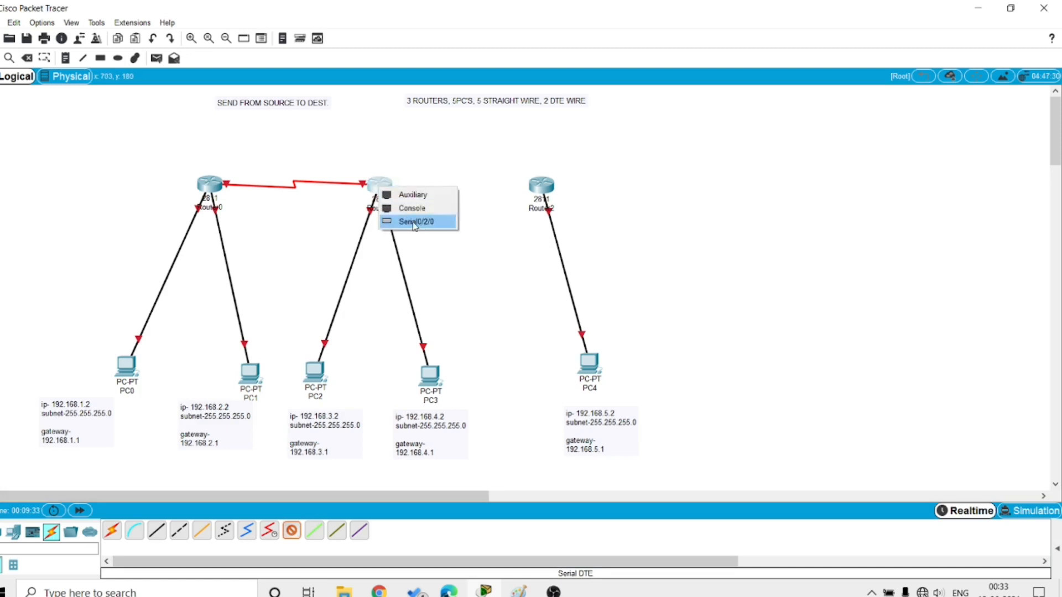
click(417, 218)
click(541, 185)
click(551, 230)
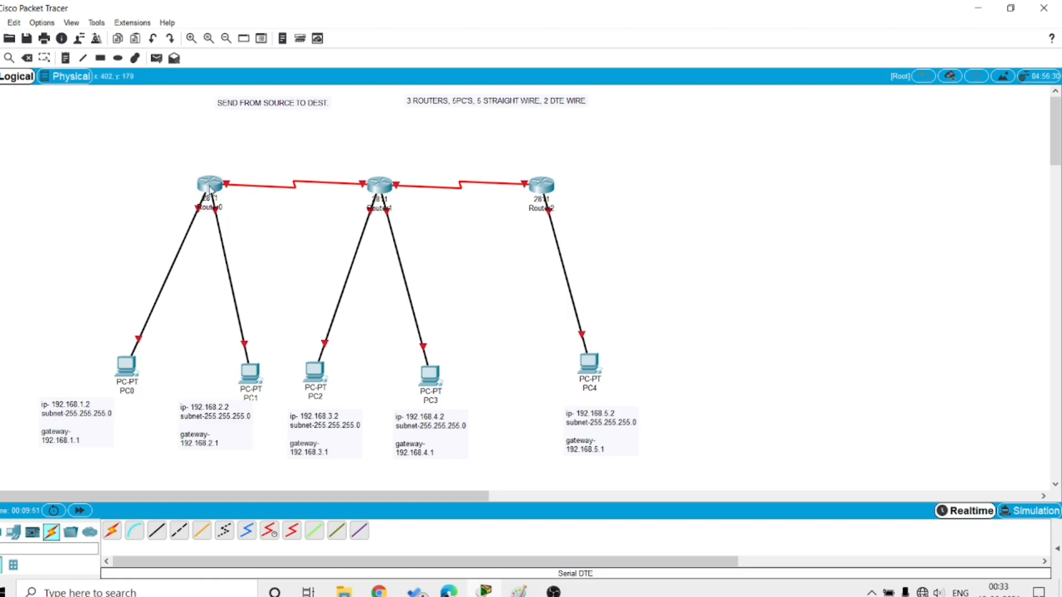
Review the FastEthernet0/0, FastEthernet0/1 and Serial0/0/0 interface settings of Router0, then close its window.
mouse_move(210, 186)
click(206, 191)
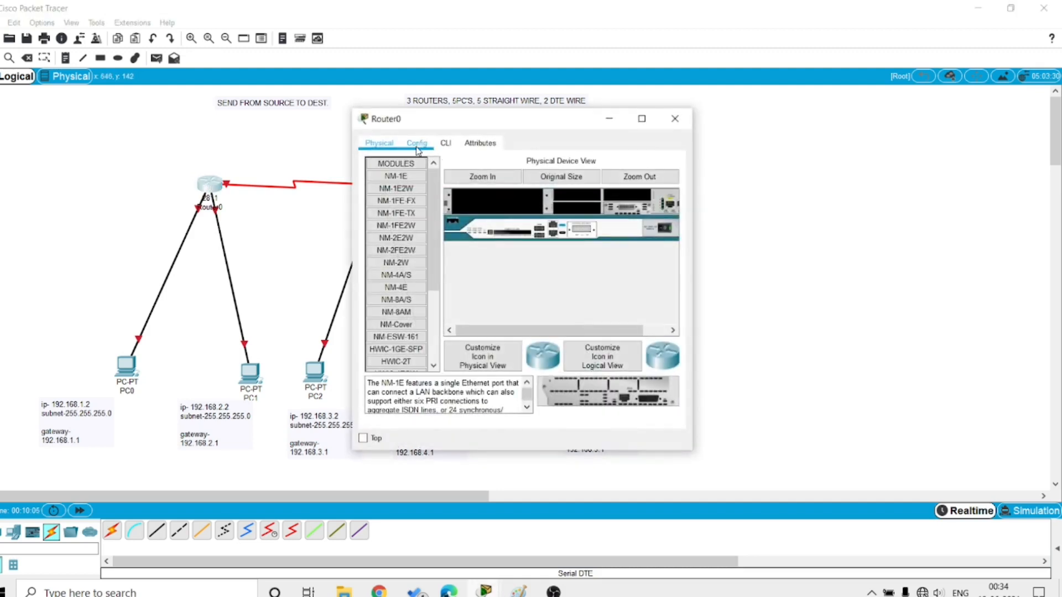
click(417, 145)
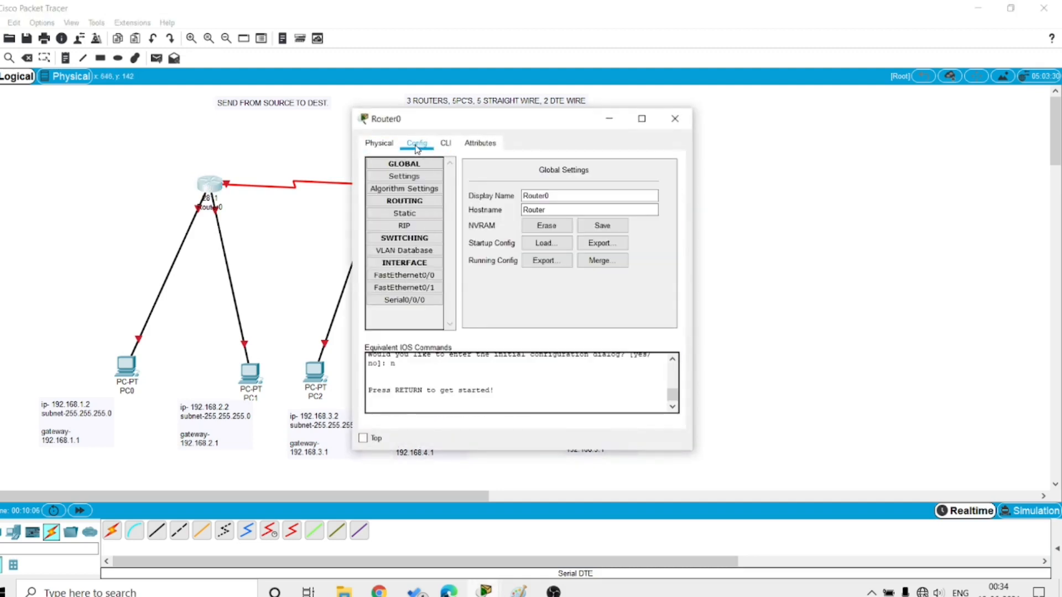
click(401, 276)
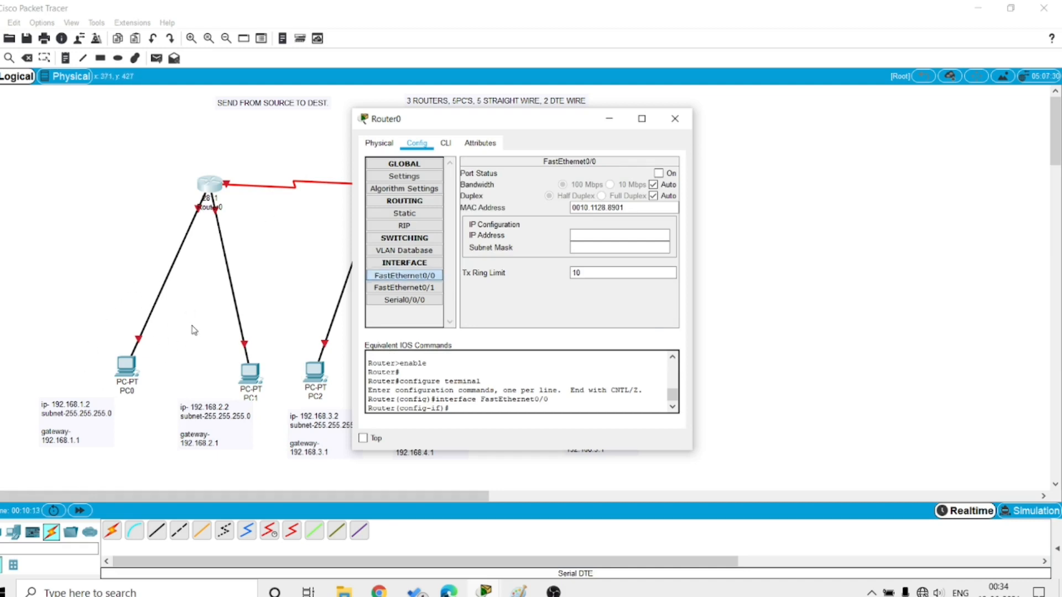
click(401, 288)
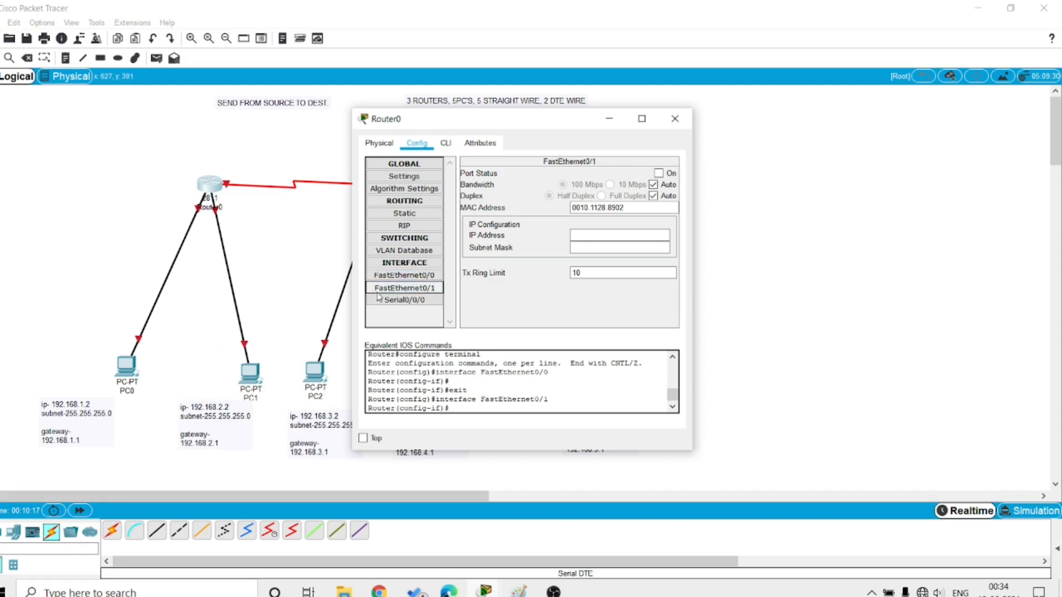
click(396, 301)
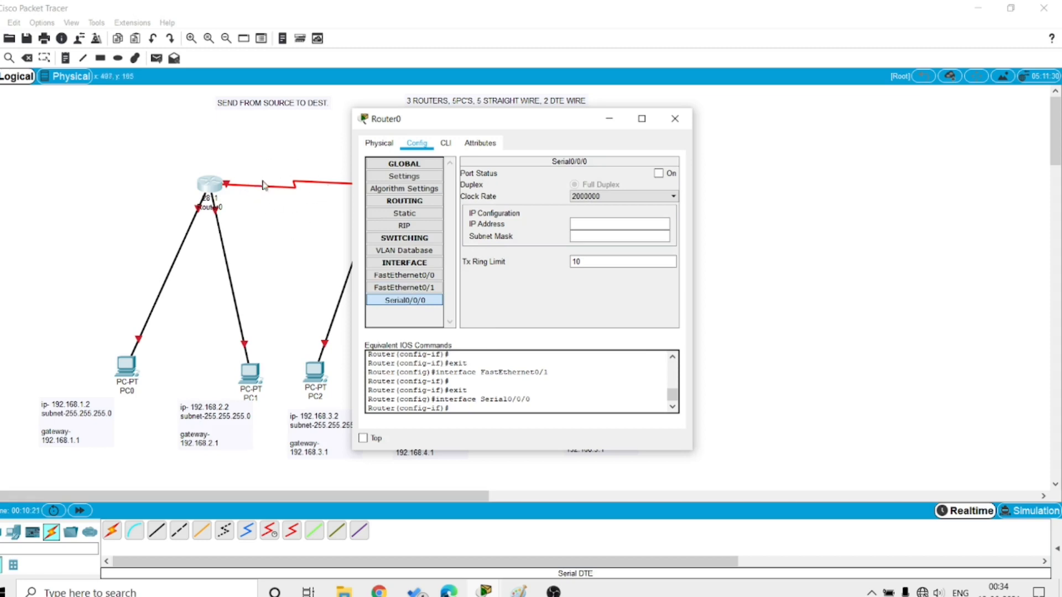
click(411, 275)
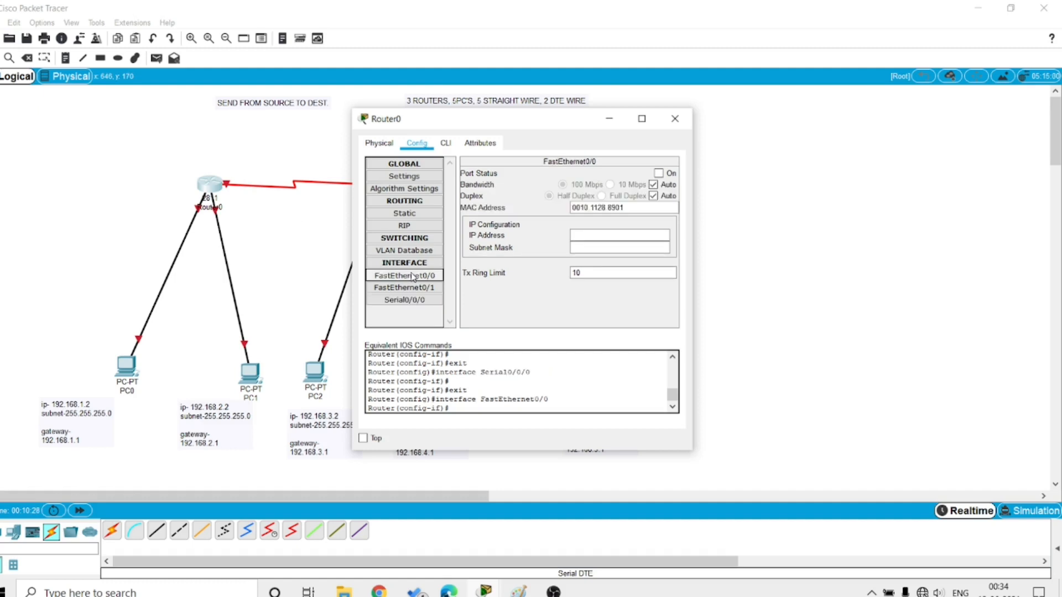
click(675, 119)
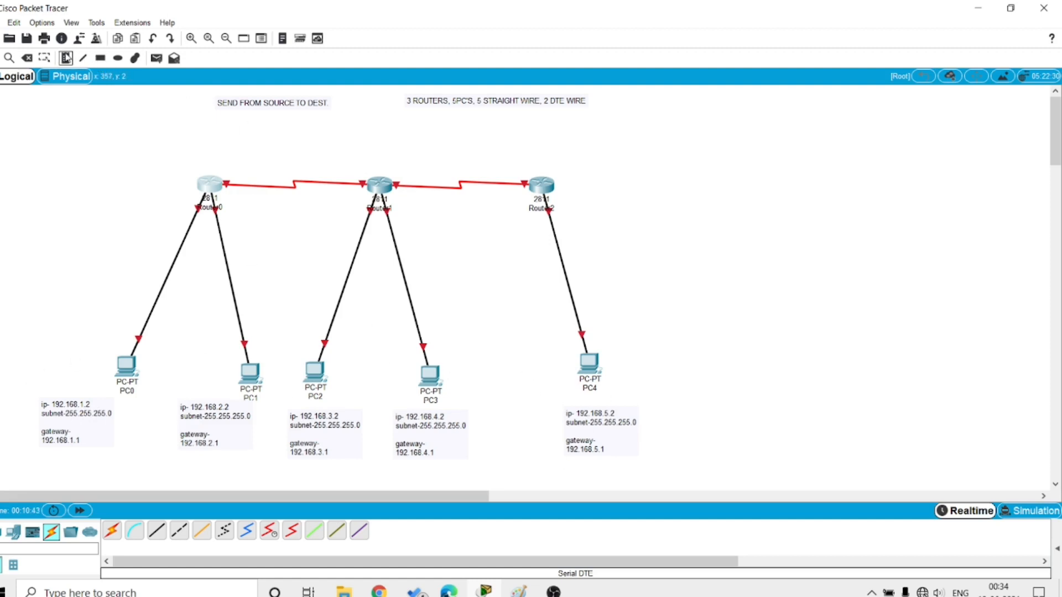
Add the note 192.168.6.1 above the serial link between Router0 and Router1.
click(65, 58)
click(260, 172)
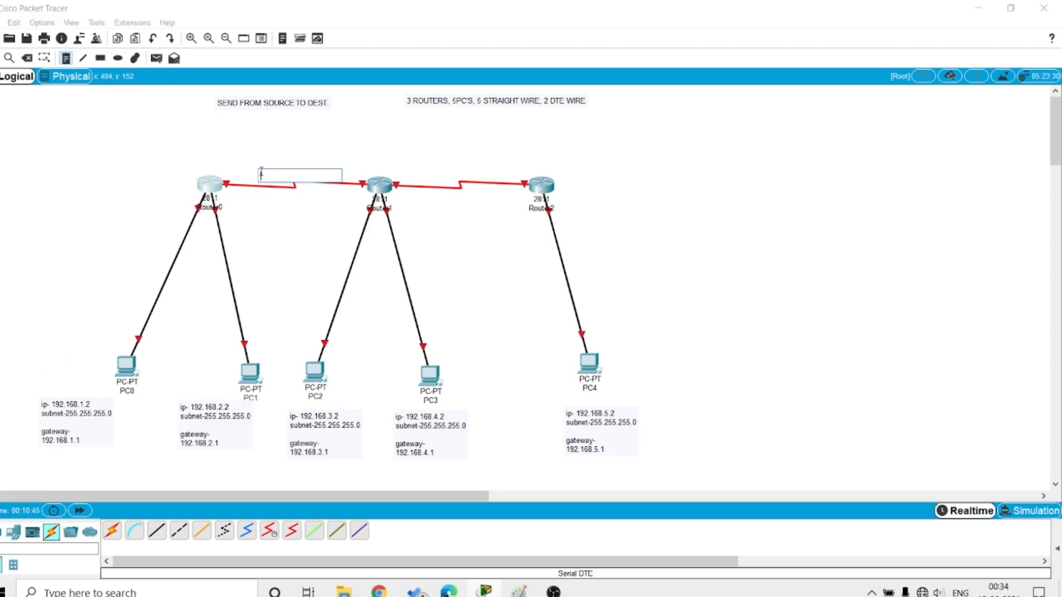
text(192.168.6.1)
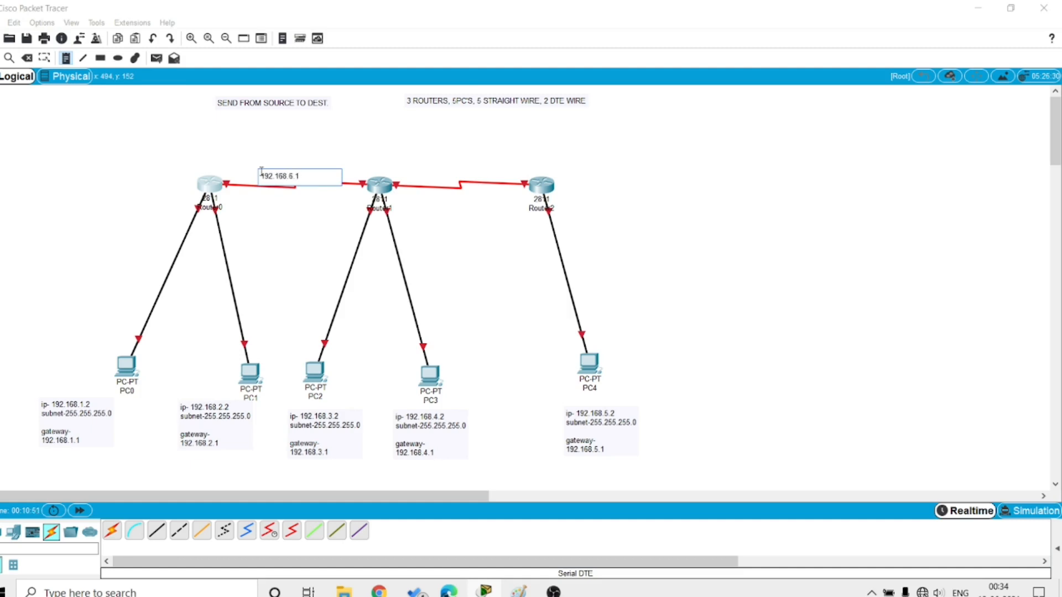
click(247, 160)
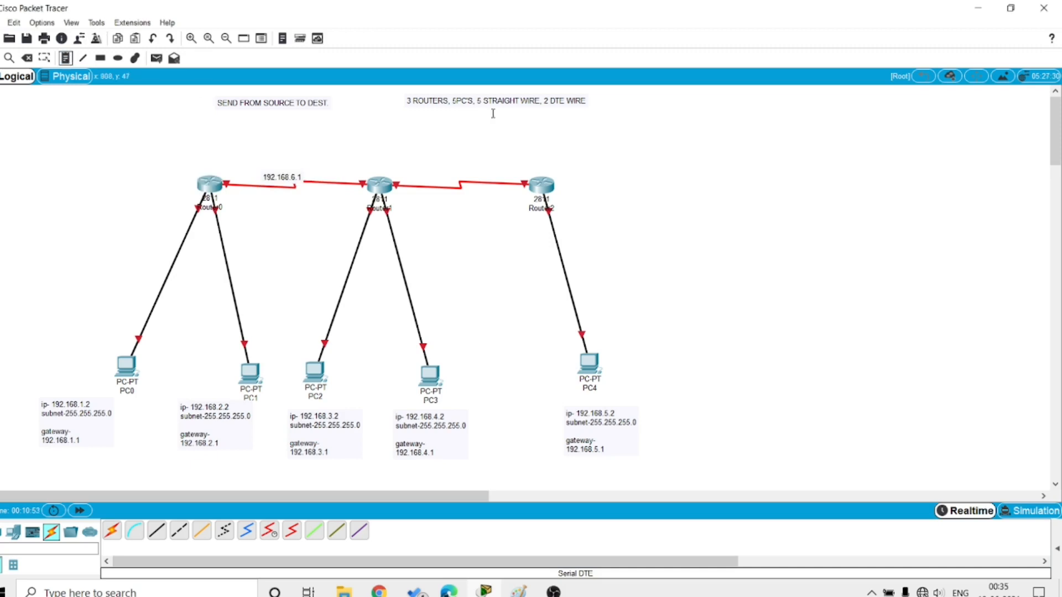
Add the note 192.168.6.5 above the serial link between Router1 and Router2.
click(448, 173)
text(1)
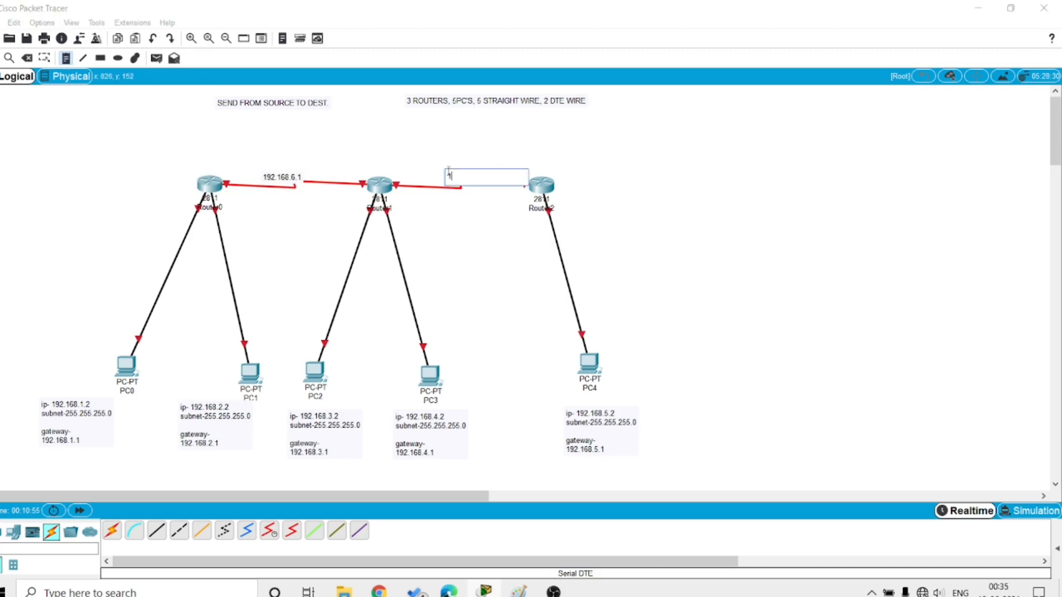
text(92.168.6.5)
click(420, 164)
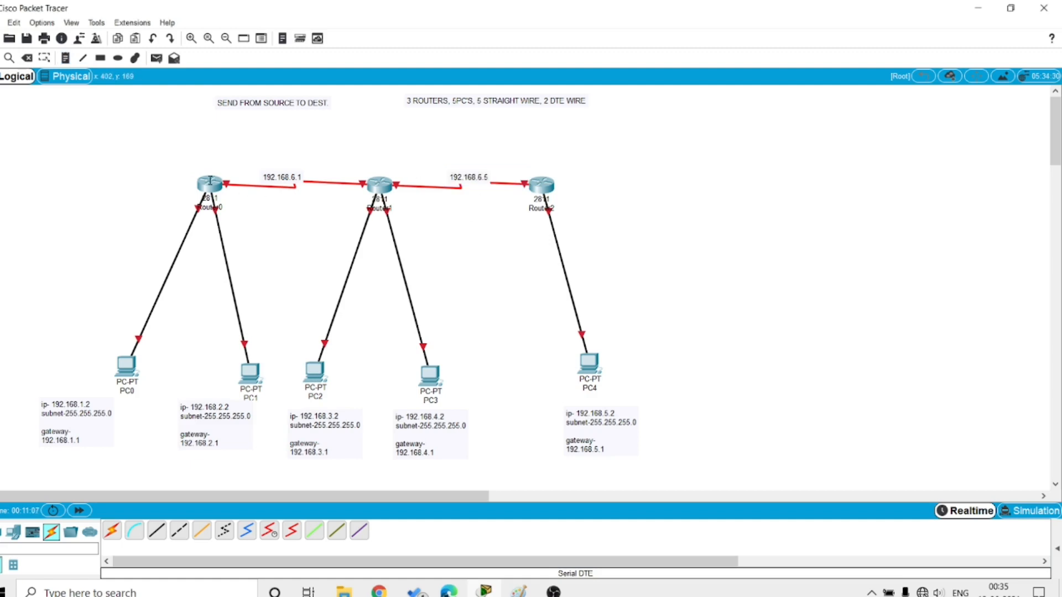
drag(93, 355, 45, 340)
Configure Router0's FastEthernet0/0 with IP address 192.168.1.1 and subnet mask 255.255.255.0, and turn the port on.
mouse_move(208, 195)
click(211, 186)
click(421, 267)
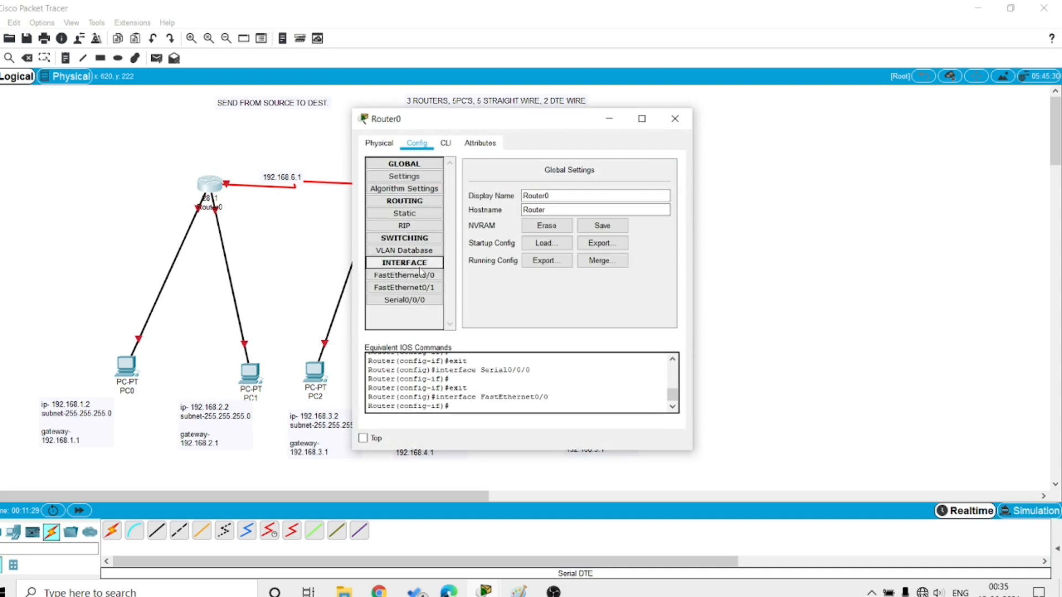
click(405, 275)
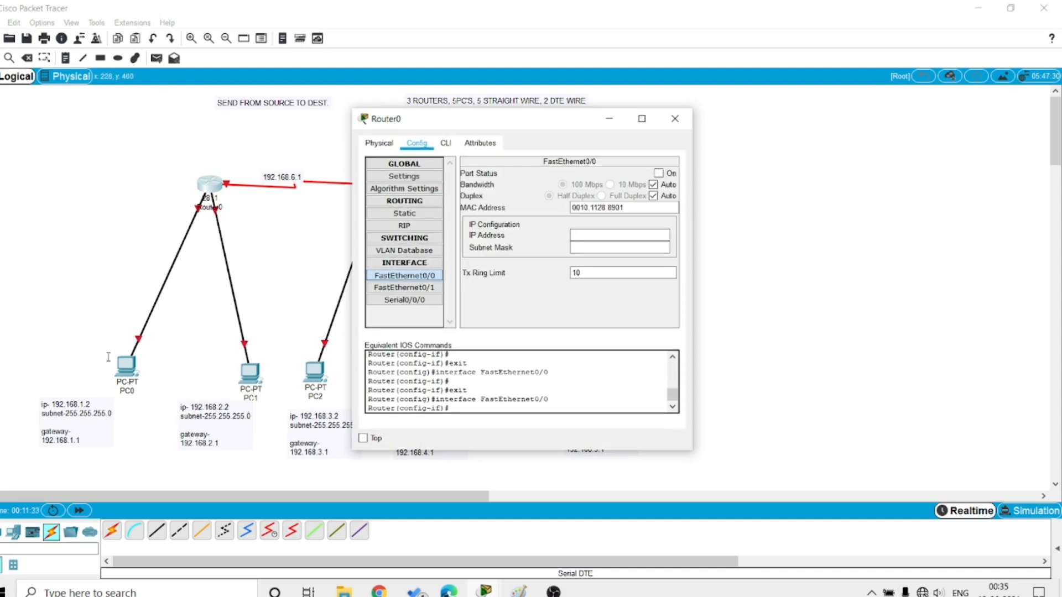
click(594, 236)
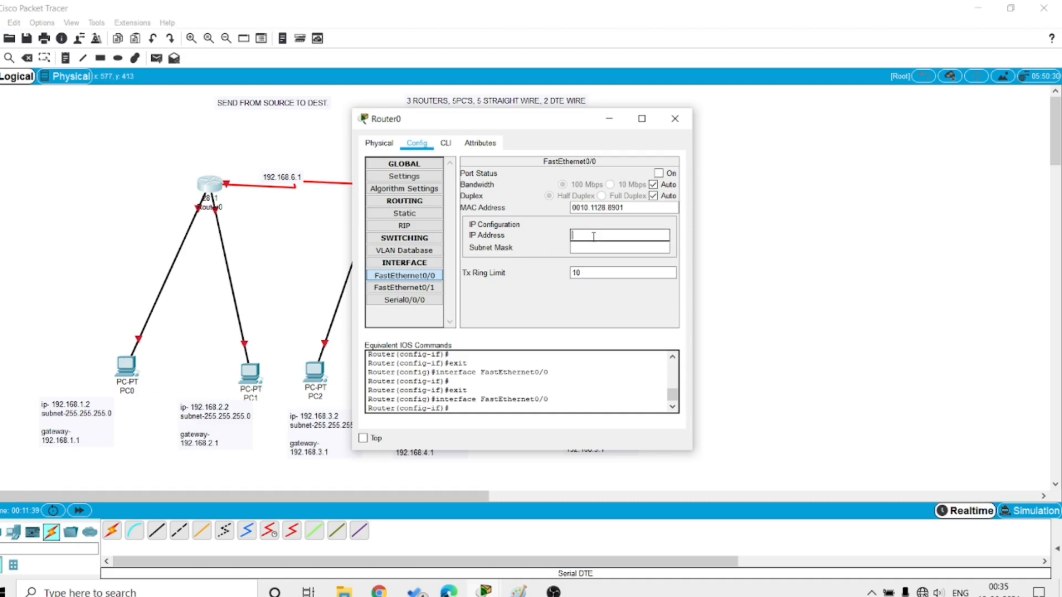
click(595, 238)
text(192.168.1.1)
click(599, 249)
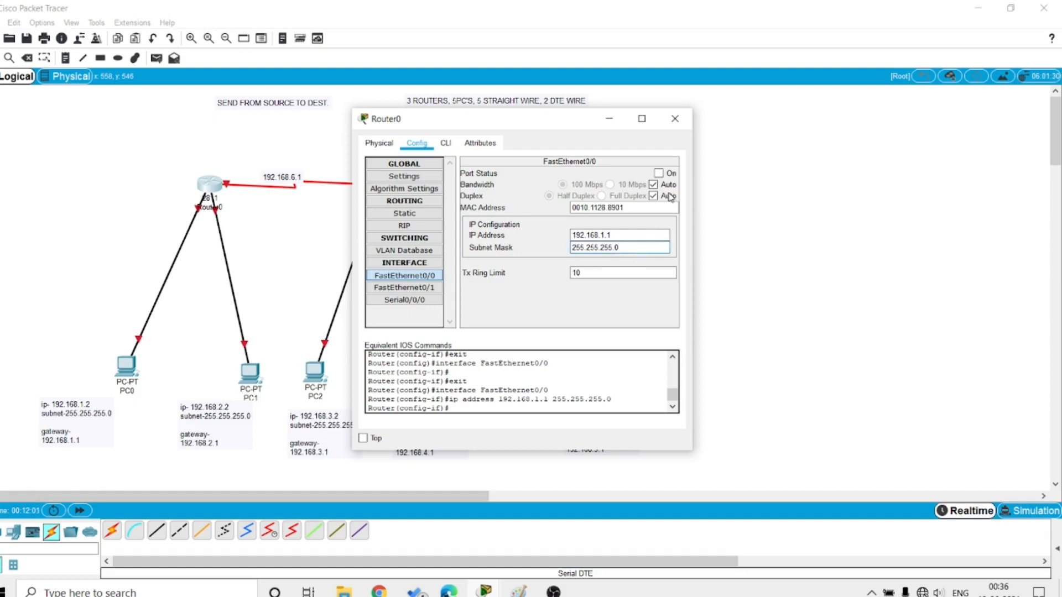
click(658, 173)
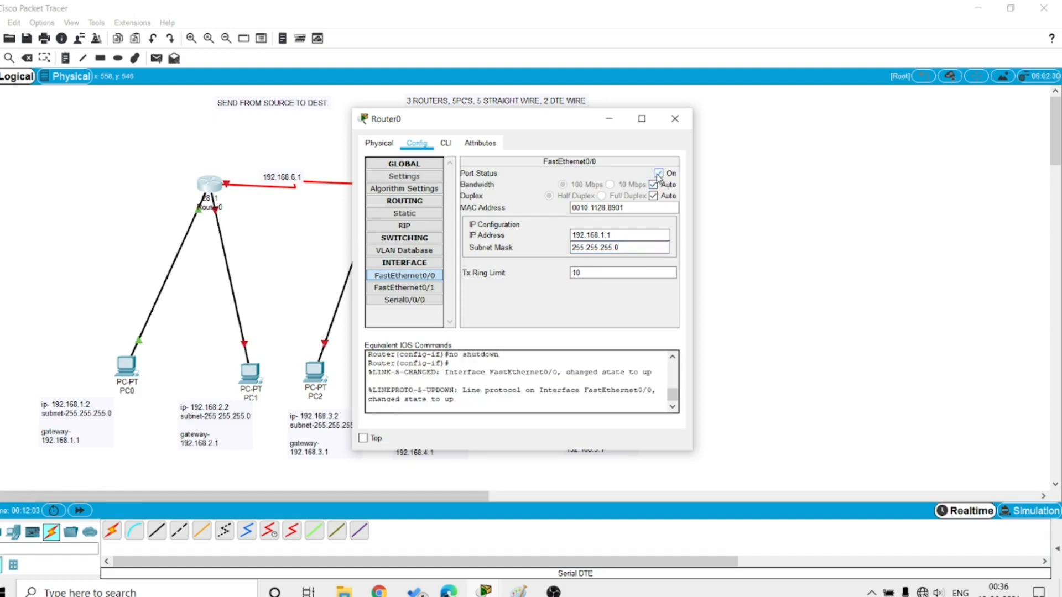
Configure Router0's FastEthernet0/1 with IP address 192.168.2.1 and subnet mask 255.255.255.0, and turn the port on.
click(408, 288)
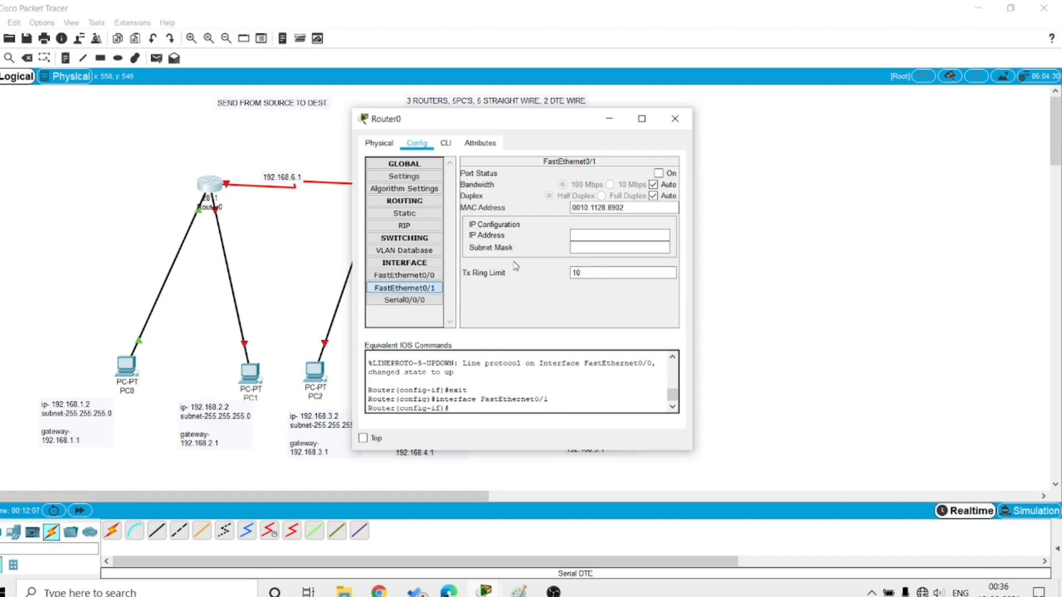
click(590, 234)
click(589, 249)
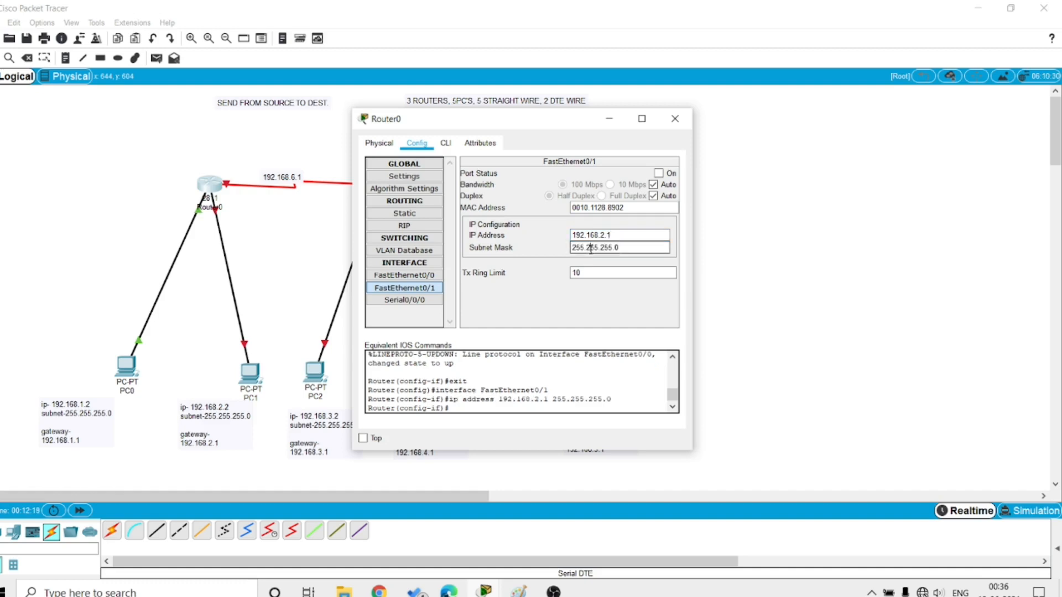
click(659, 174)
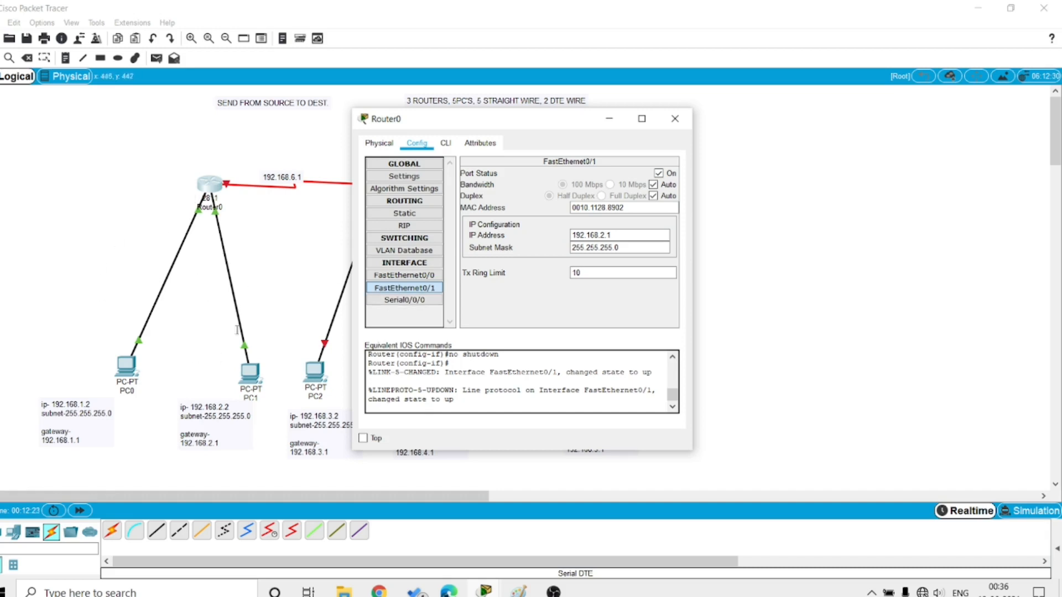
Set Router0's Serial0/0/0 to clock rate 64000, IP address 192.168.6.1 and subnet mask 255.255.255.252.
click(396, 301)
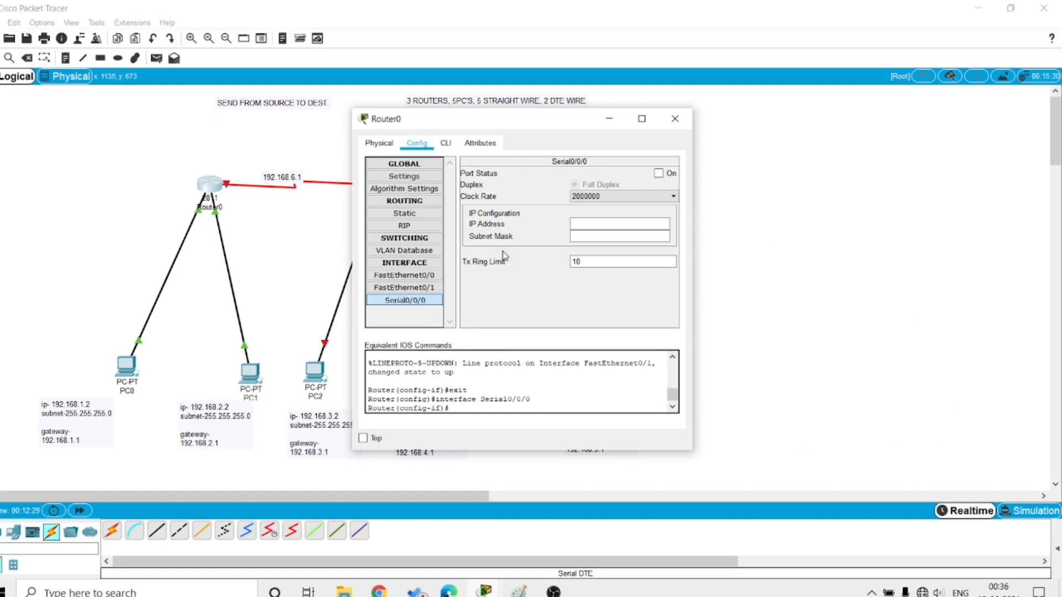
click(600, 198)
scroll(604, 238, up, 2)
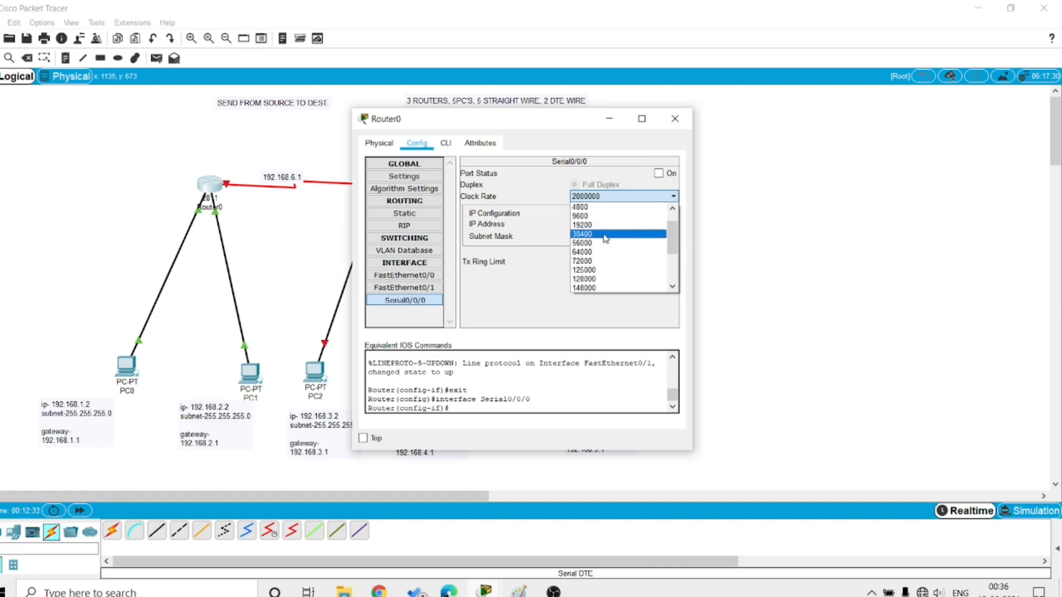
click(578, 225)
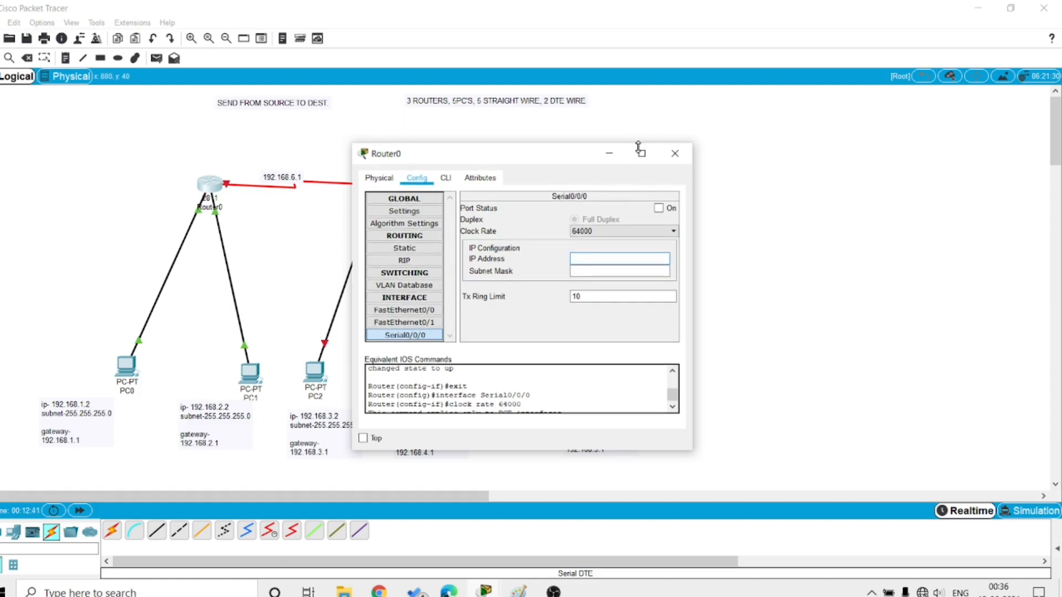
drag(463, 113, 528, 156)
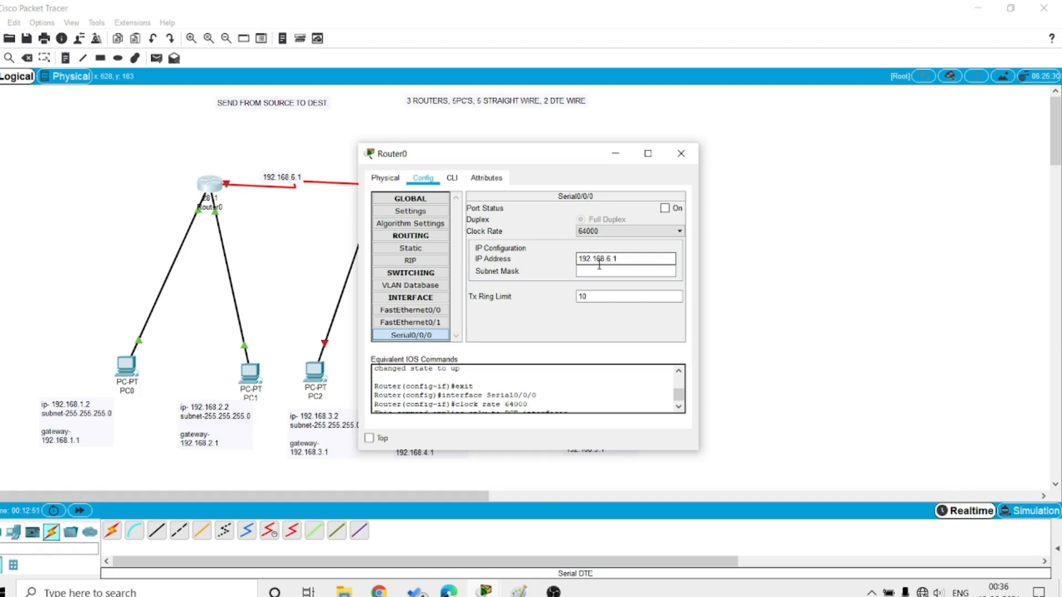
click(600, 271)
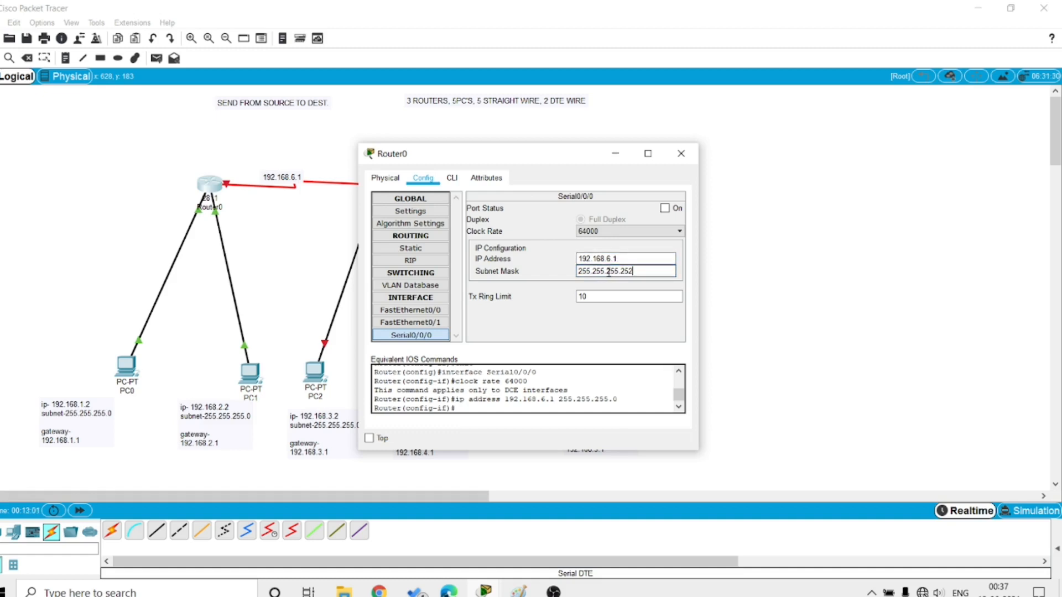
mouse_move(619, 272)
mouse_down()
mouse_move(577, 271)
mouse_move(644, 272)
mouse_move(622, 271)
mouse_up()
click(643, 272)
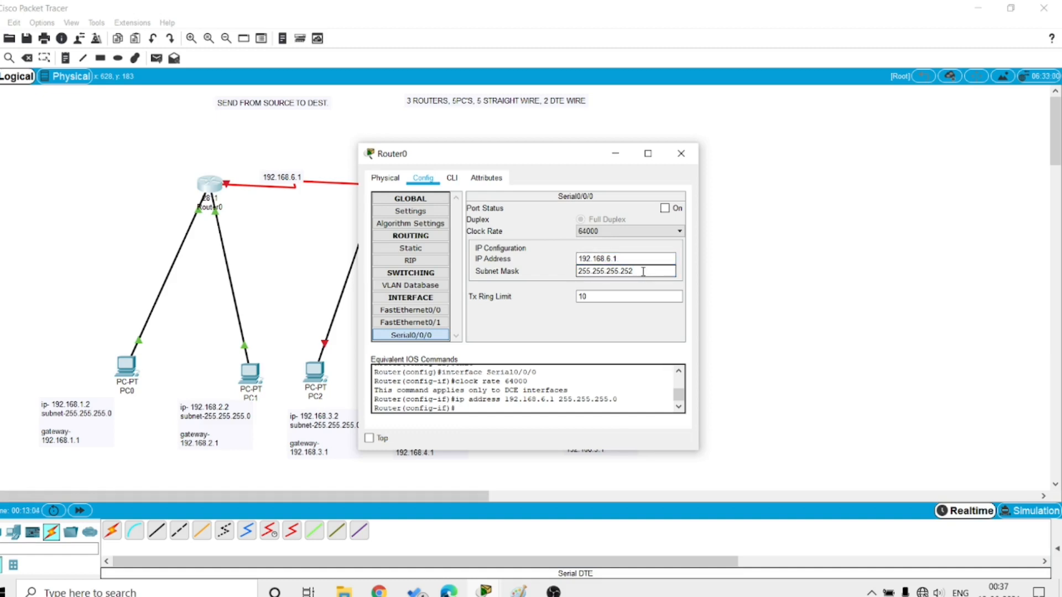
Turn on Router0's Serial0/0/0 port and close the router's configuration window.
click(665, 208)
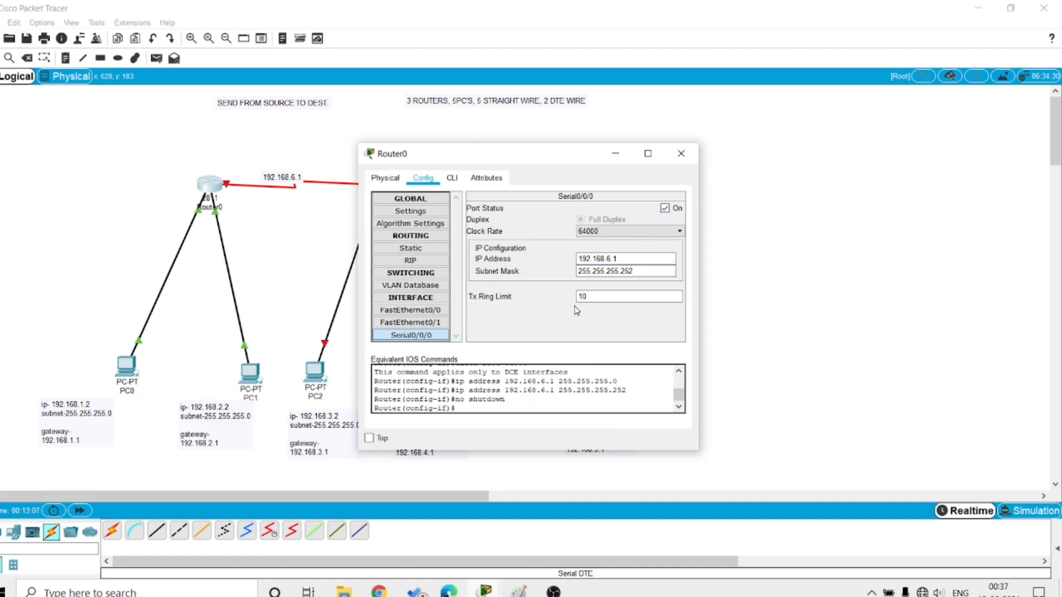
click(680, 159)
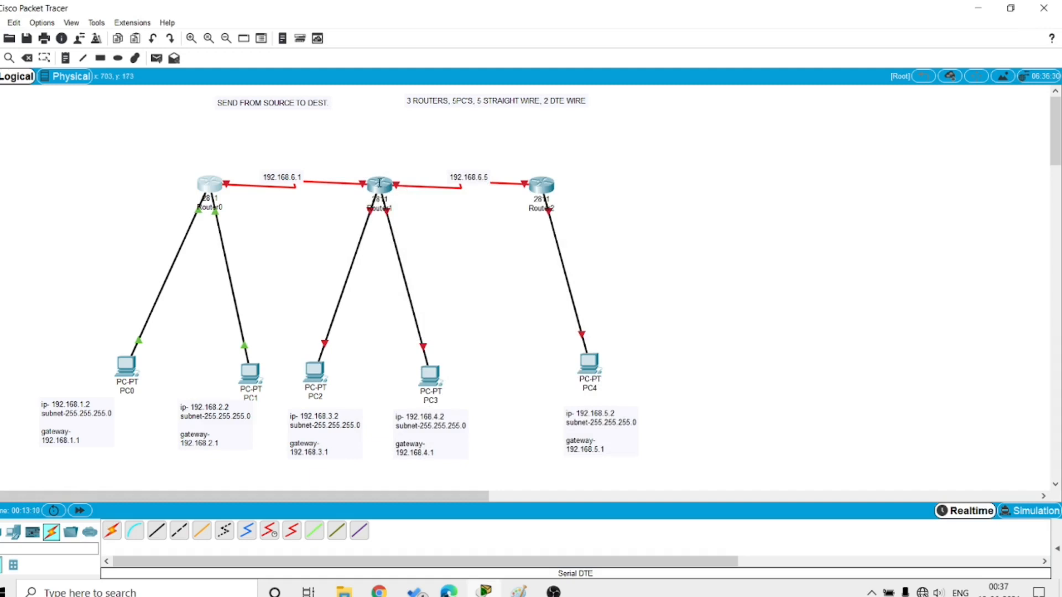
Configure Router1's FastEthernet0/0 with IP address 192.168.3.1 and subnet mask 255.255.255.0, and turn the port on.
click(379, 183)
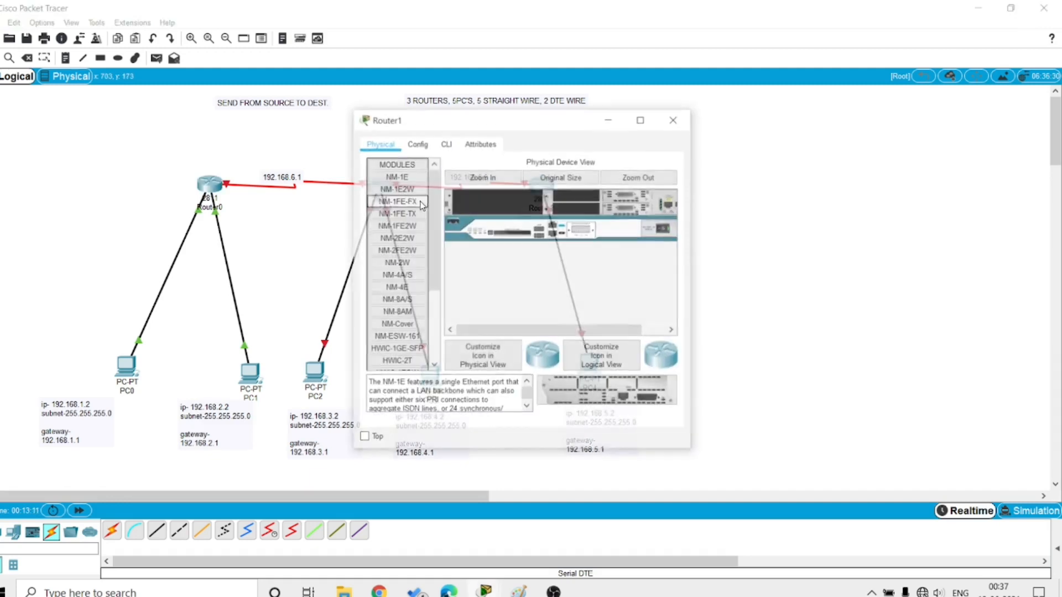
click(416, 144)
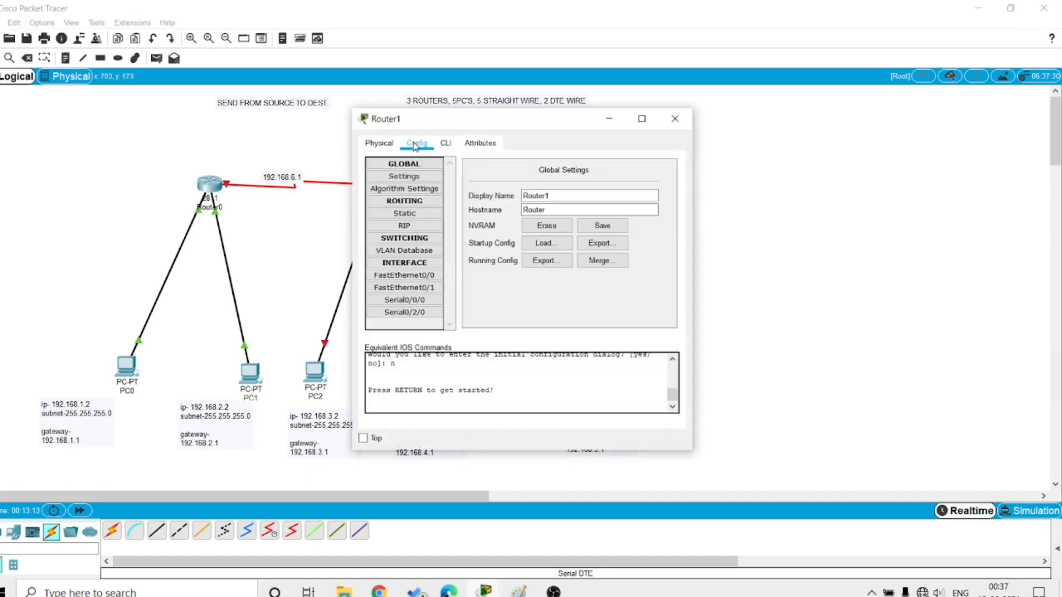
click(410, 276)
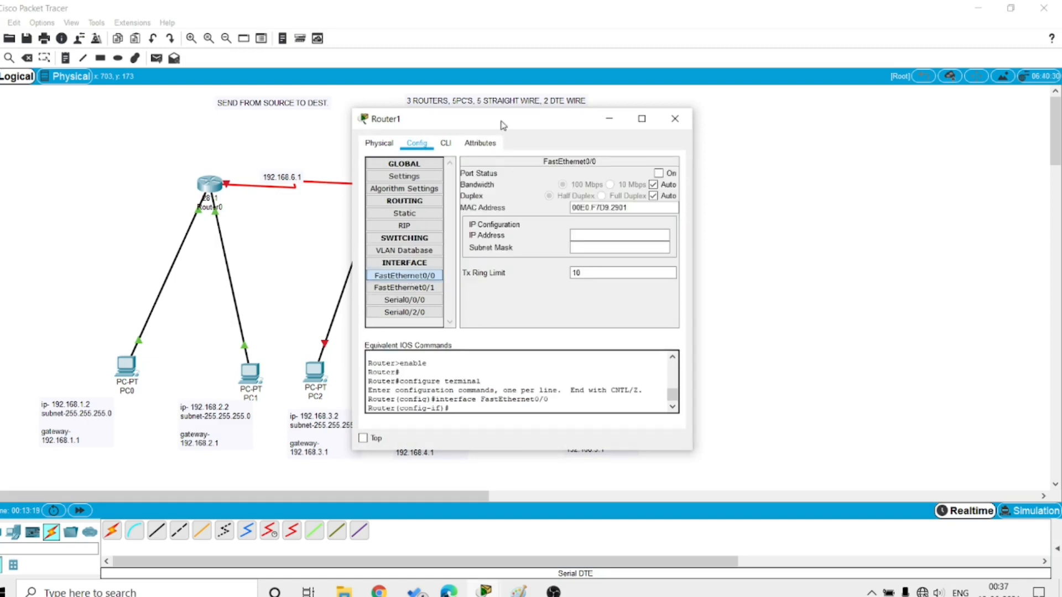
drag(500, 118, 610, 124)
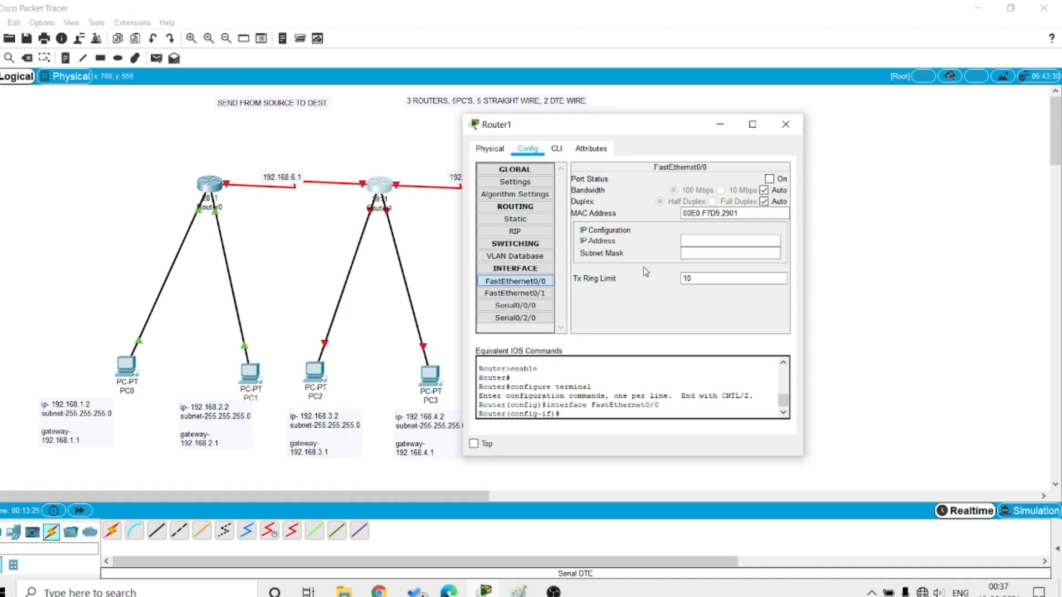
click(710, 245)
text(192.168.3.1)
click(709, 253)
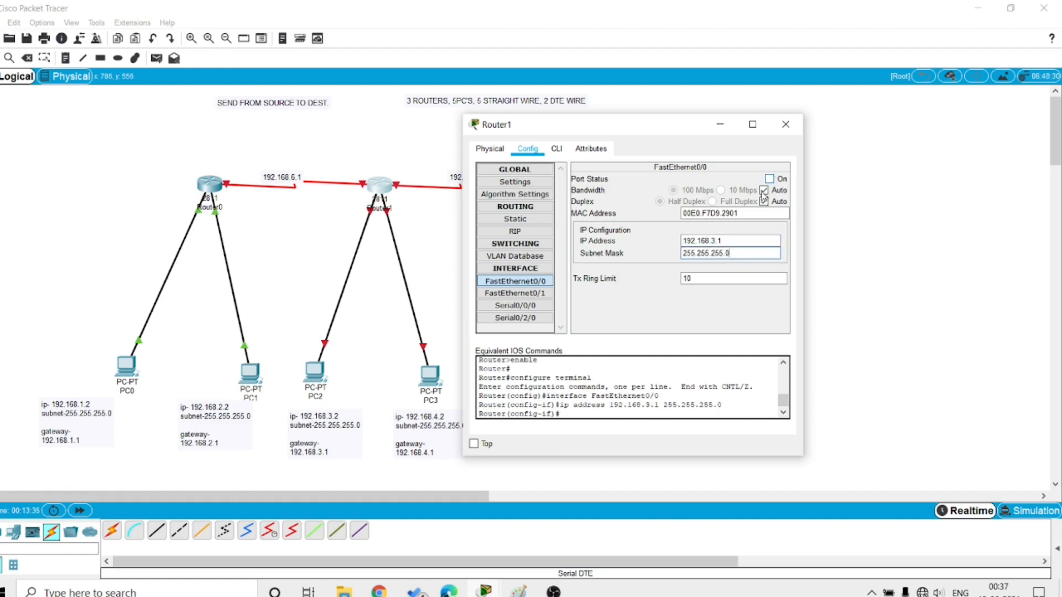
mouse_move(732, 253)
mouse_down()
mouse_move(685, 254)
mouse_move(726, 254)
mouse_up()
click(733, 254)
click(727, 254)
click(768, 178)
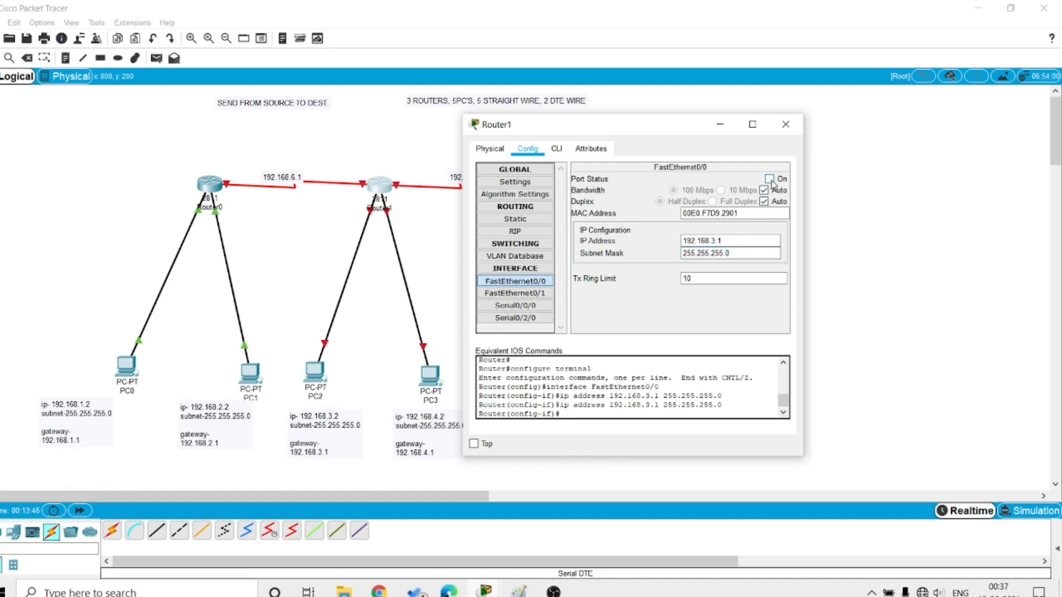
Configure Router1's FastEthernet0/1 with IP address 192.168.4.1 and subnet mask 255.255.255.0, and turn the port on.
click(529, 295)
click(704, 240)
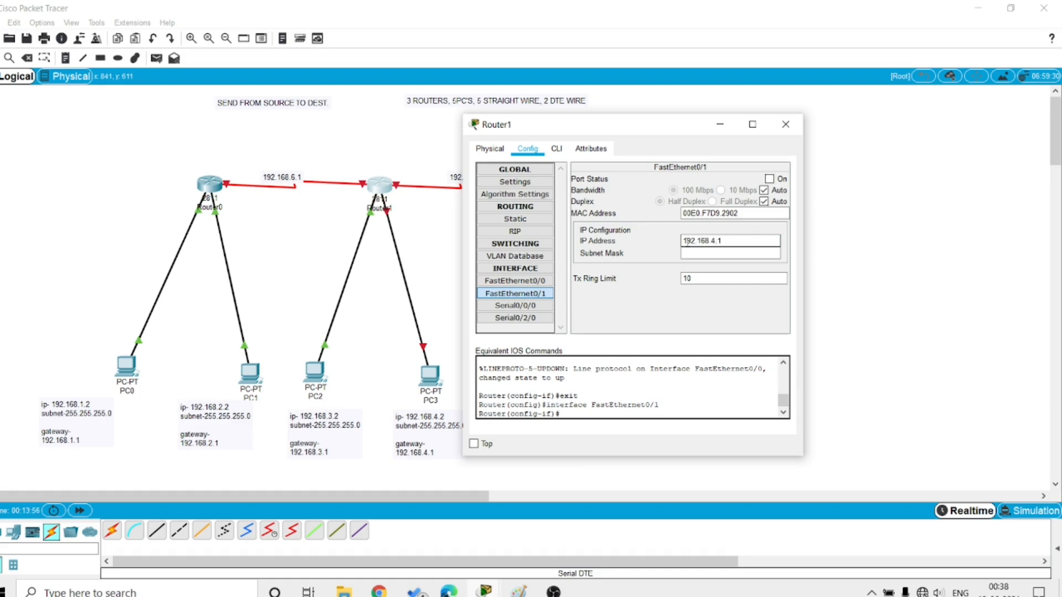
click(701, 254)
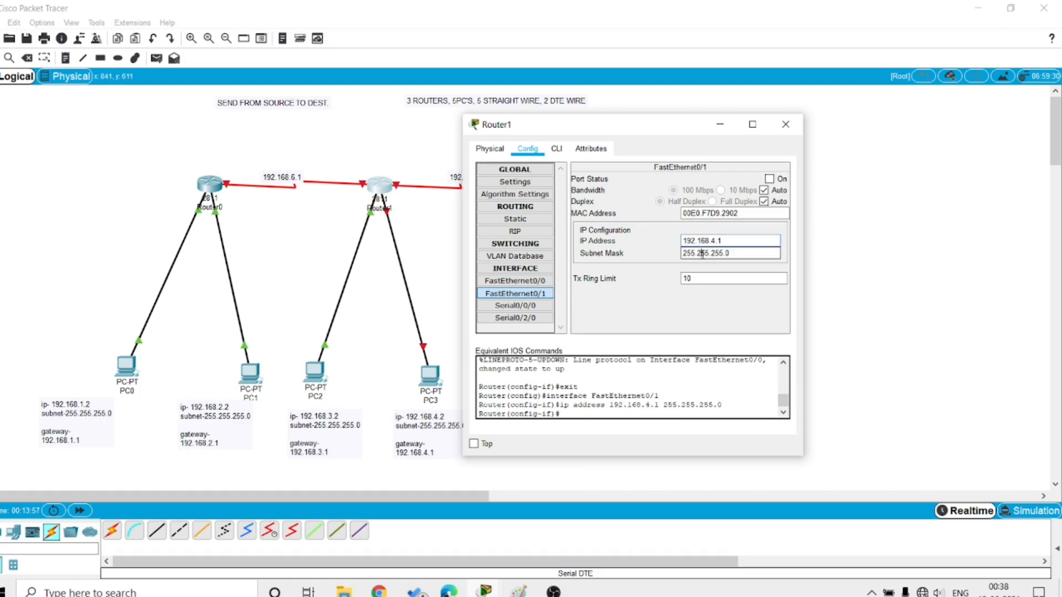
click(769, 179)
Set Router1's Serial0/0/0 to clock rate 64000, IP address 192.168.6.1 and subnet mask 255.255.255.252, and turn the port on.
click(516, 281)
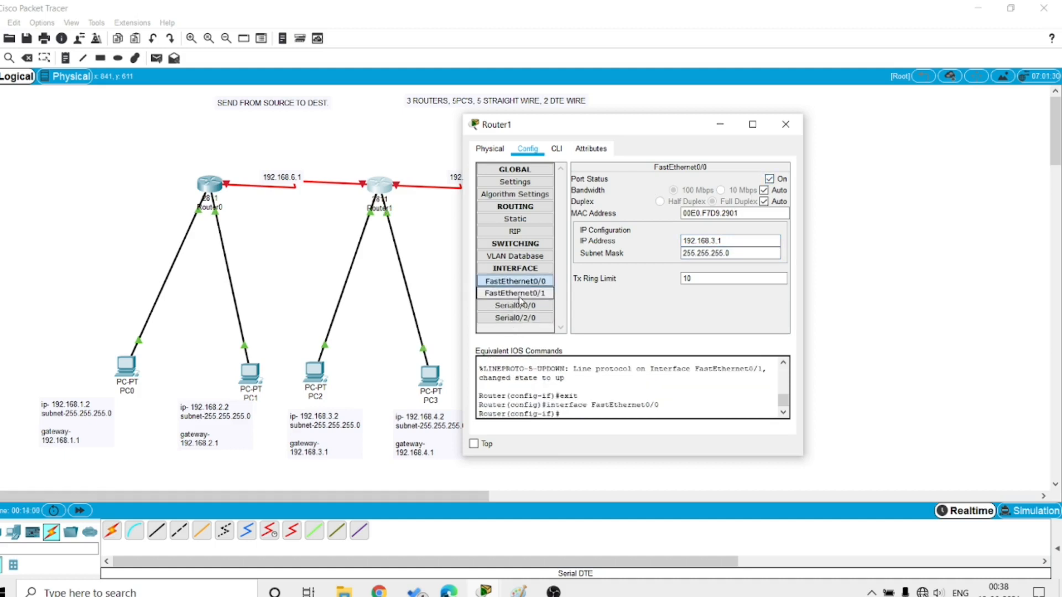
click(516, 305)
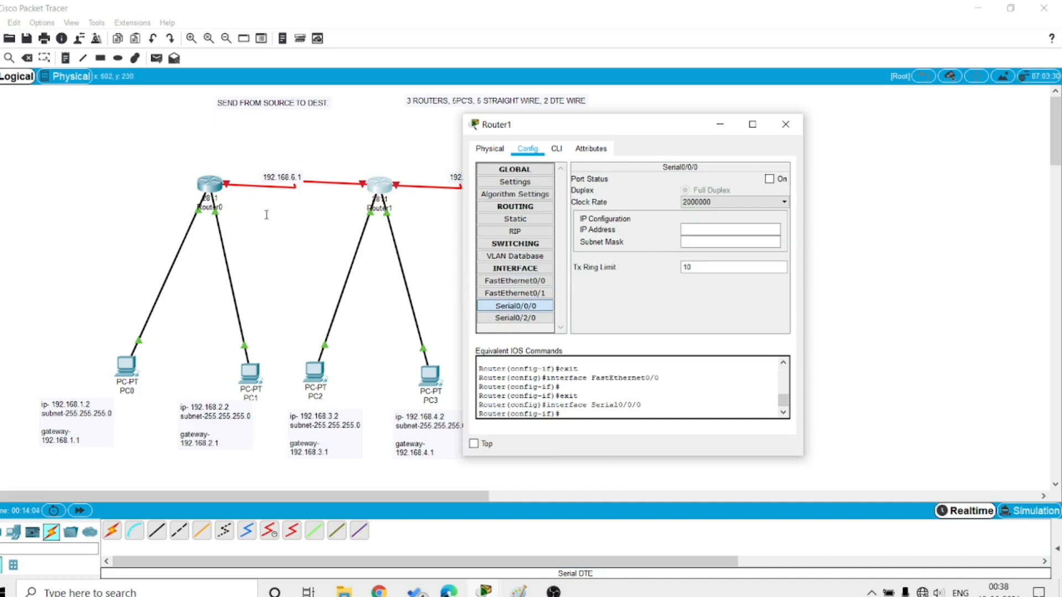
click(527, 319)
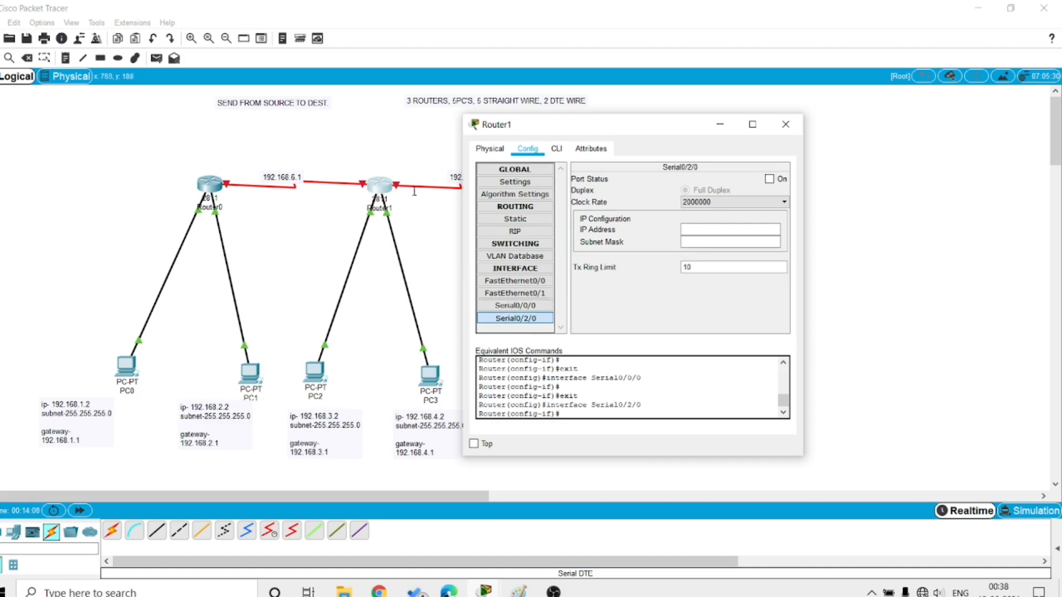
click(515, 306)
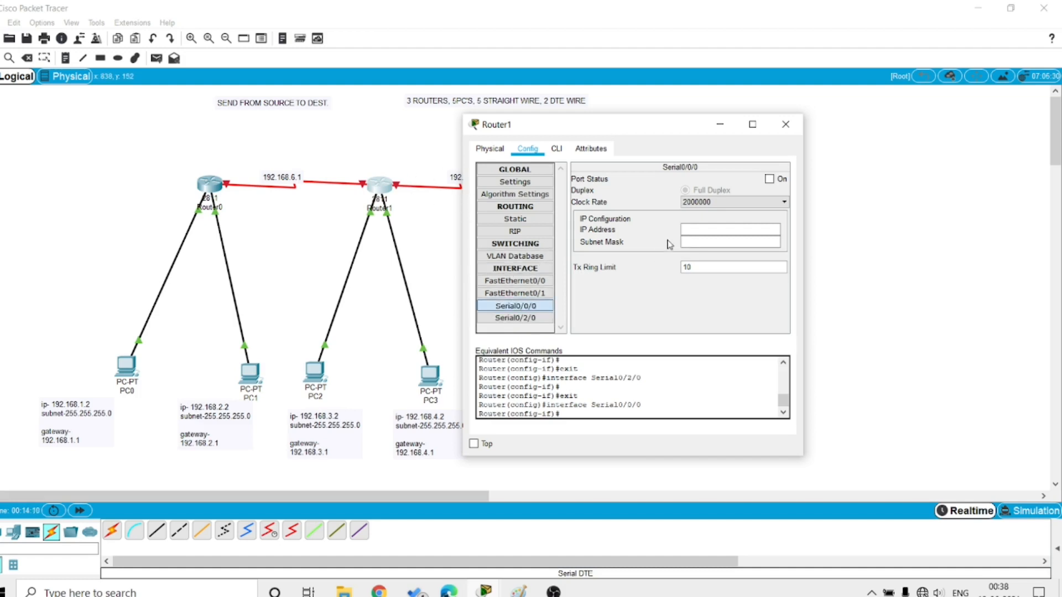
click(704, 202)
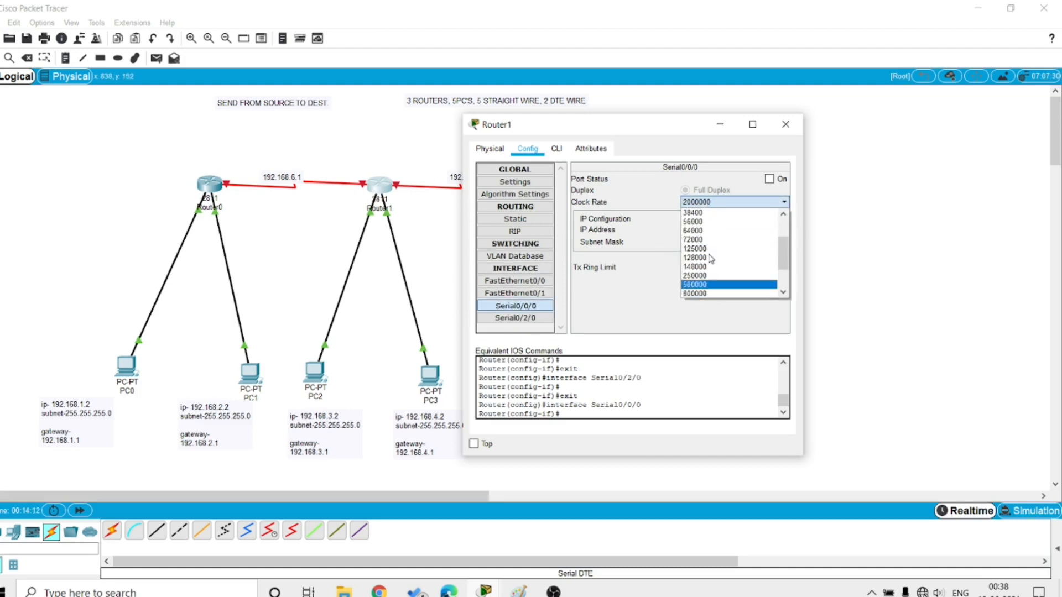
click(697, 257)
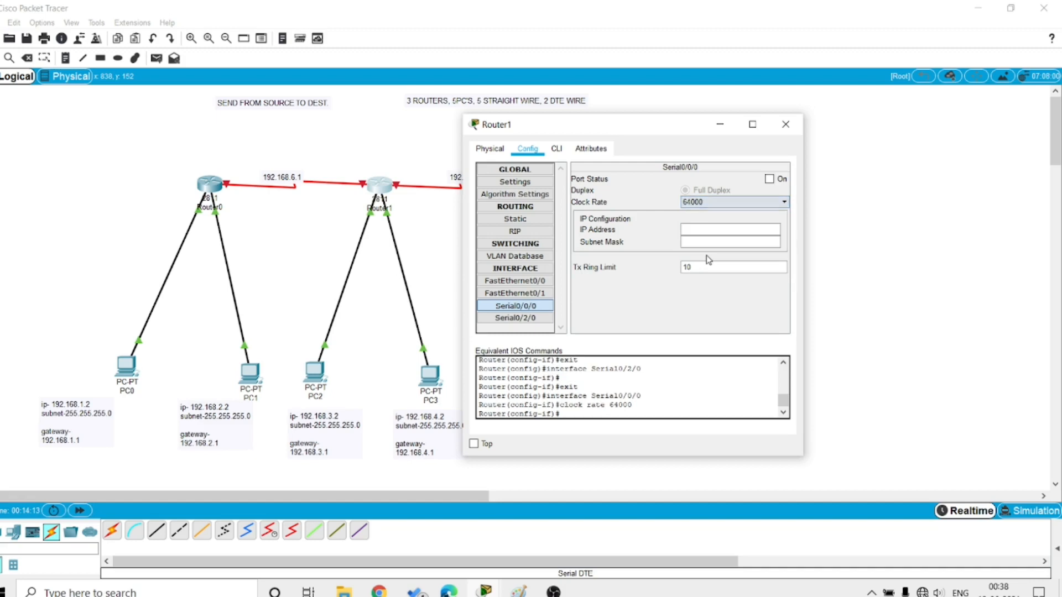
click(695, 229)
text(192.168.6.1)
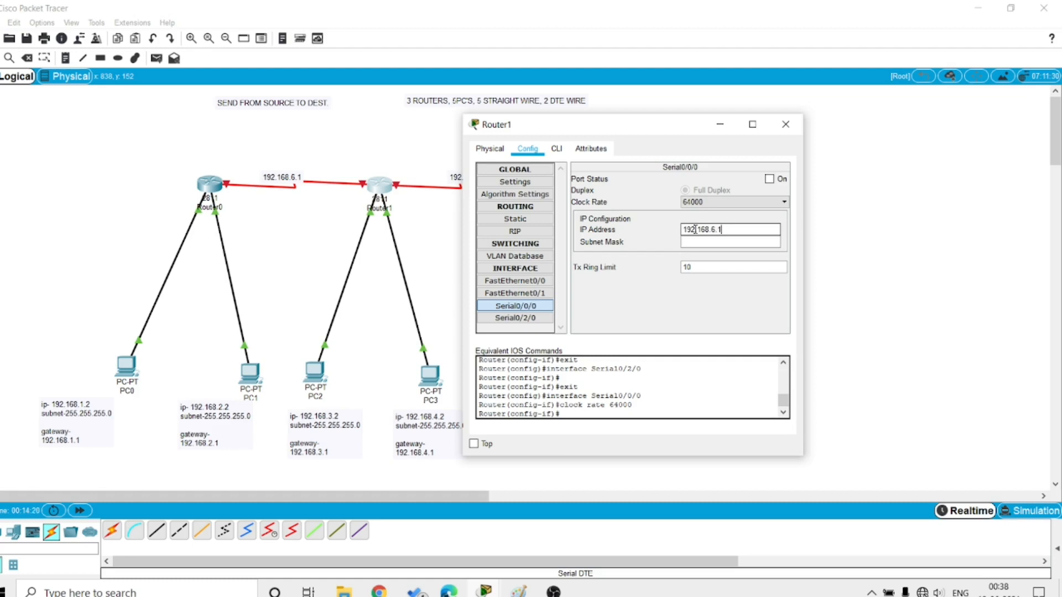
click(697, 242)
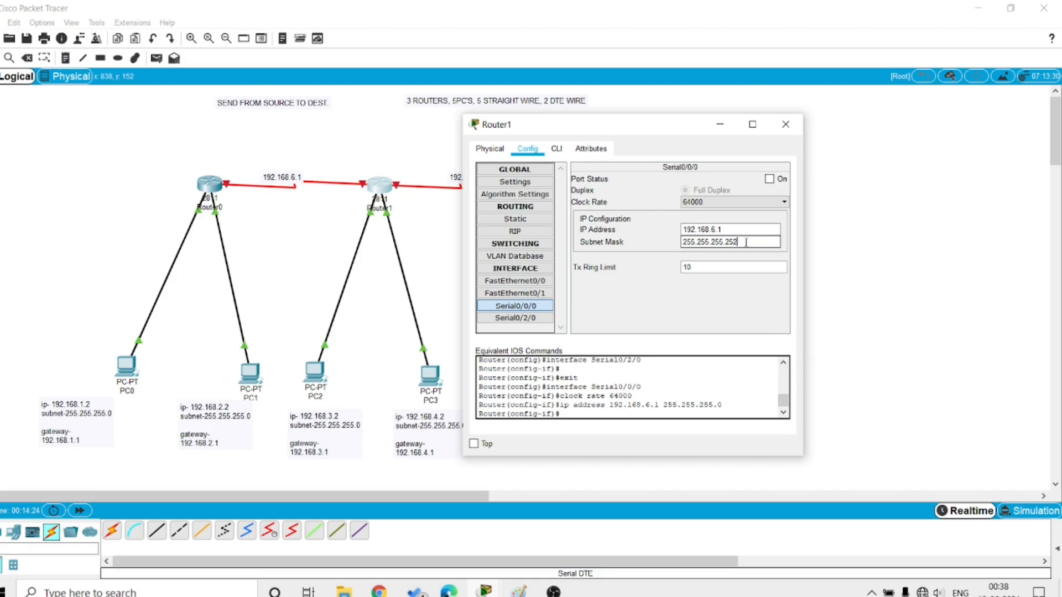
text(252)
click(769, 178)
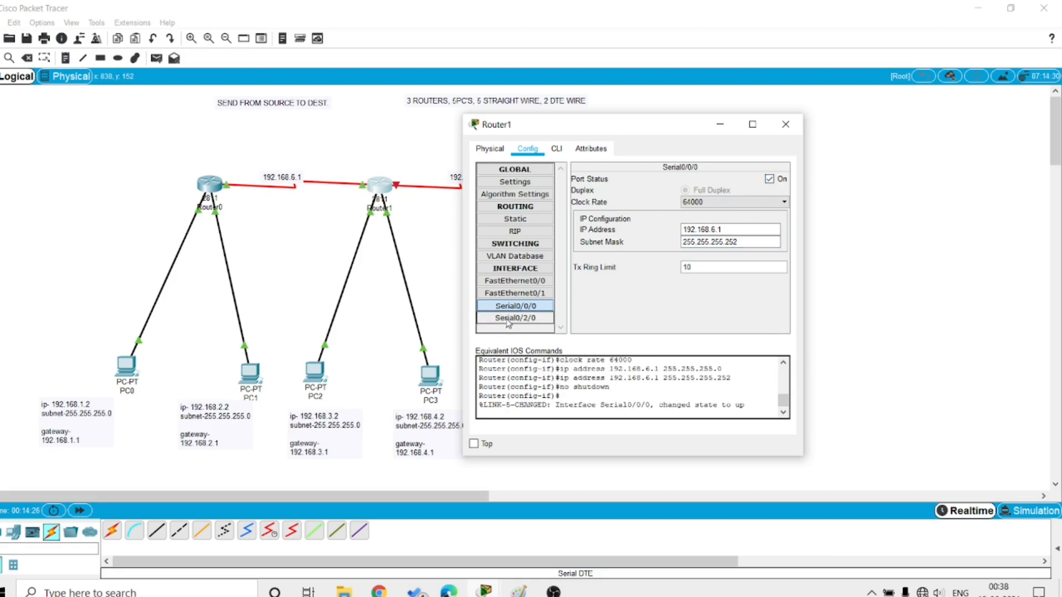
Set Router1's Serial0/2/0 to clock rate 64000, IP address 192.168.6.5 and subnet mask 255.255.255.252, and turn the port on.
click(507, 321)
drag(636, 127, 787, 146)
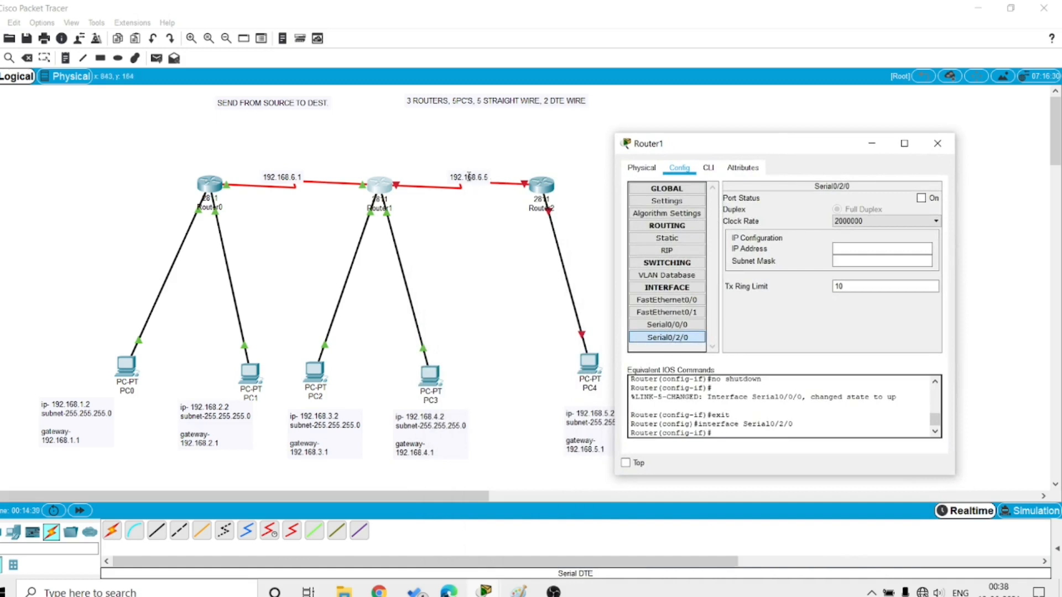
click(862, 221)
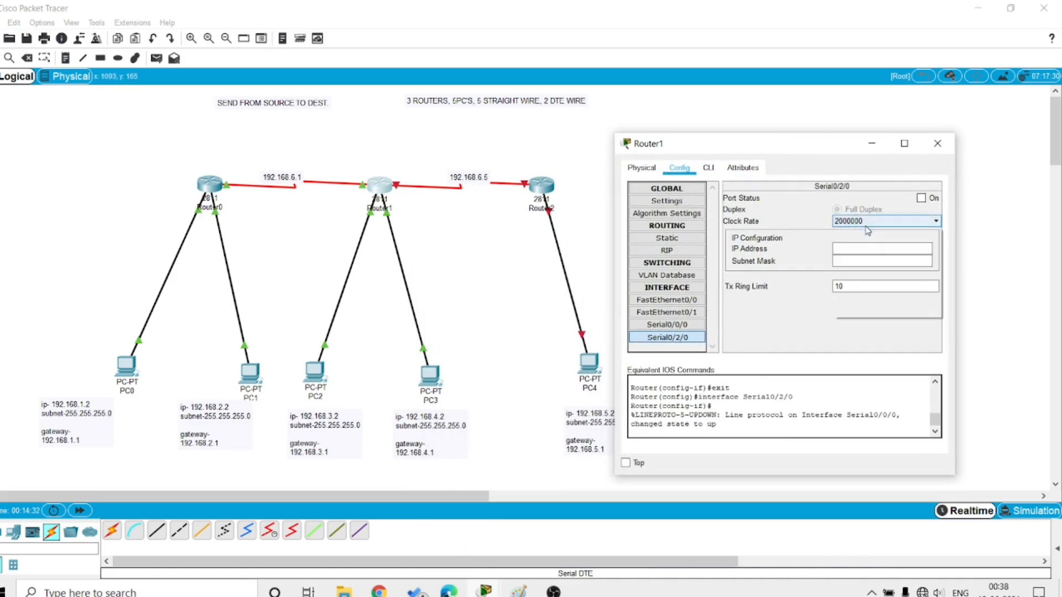
scroll(863, 264, up, 1)
click(852, 250)
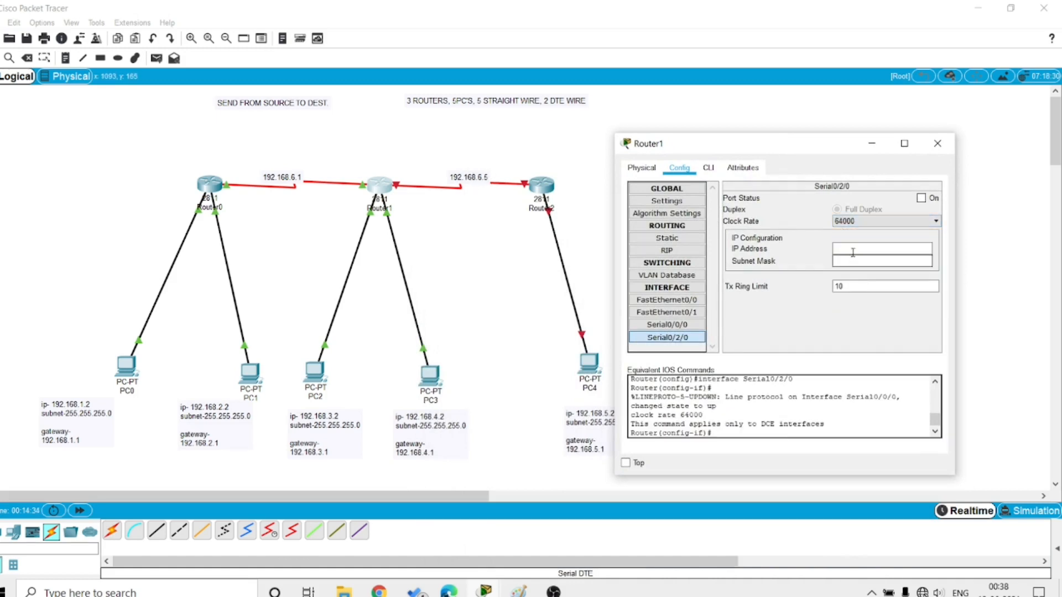
click(851, 248)
click(865, 260)
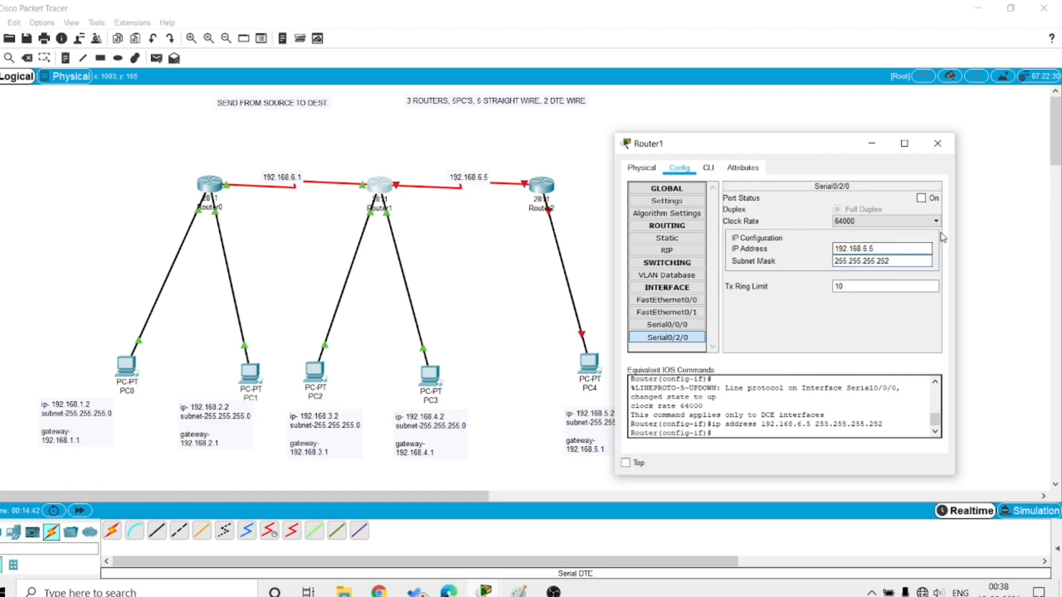
click(921, 197)
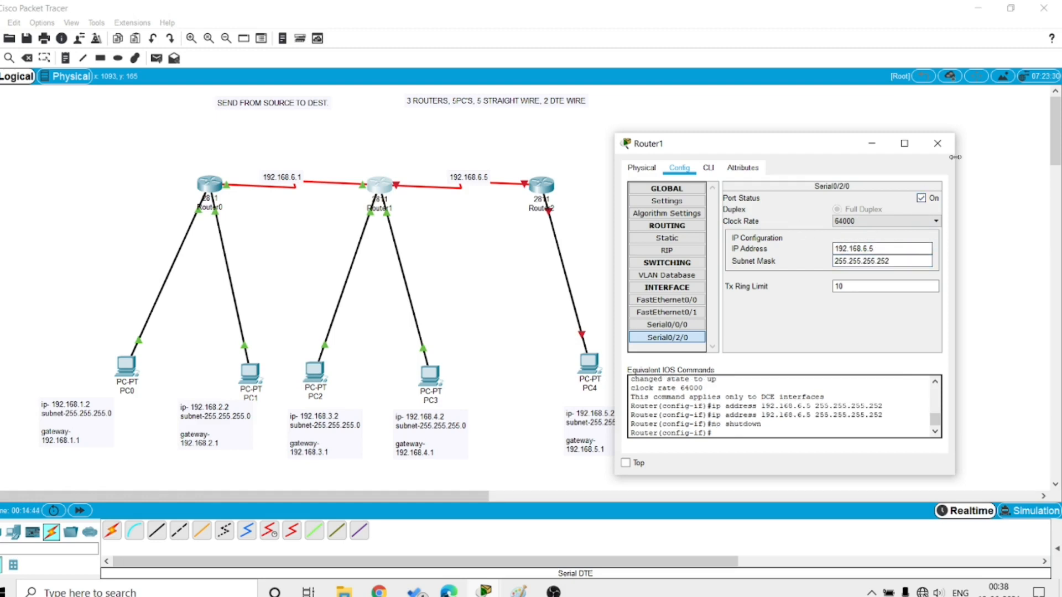
click(937, 143)
Configure Router2's FastEthernet0/0 with IP address 192.168.5.1 and subnet mask 255.255.255.0, and turn the port on.
click(541, 185)
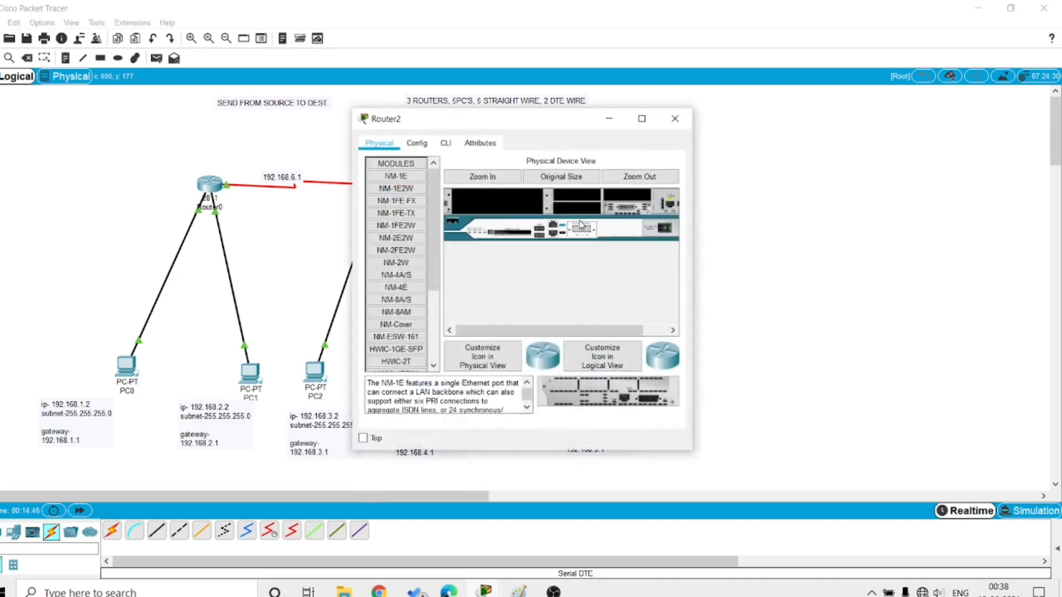
click(416, 142)
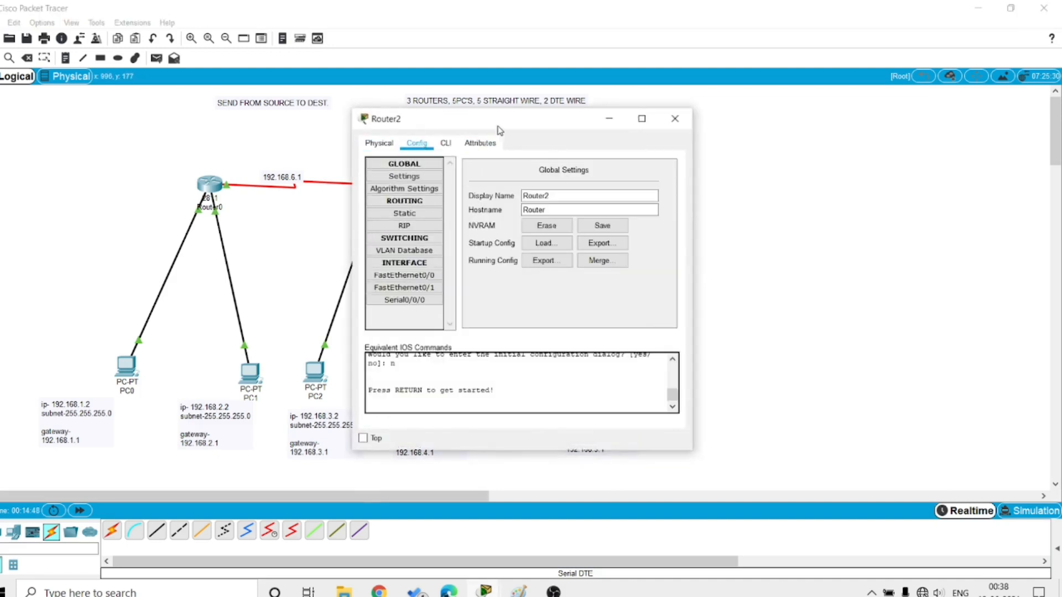
drag(498, 123, 652, 121)
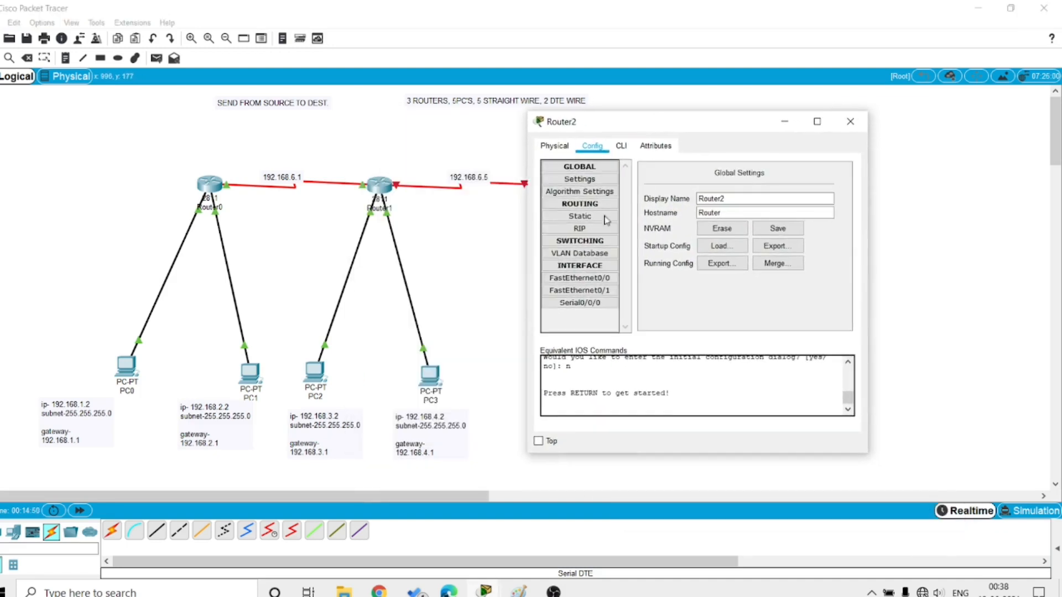
click(583, 278)
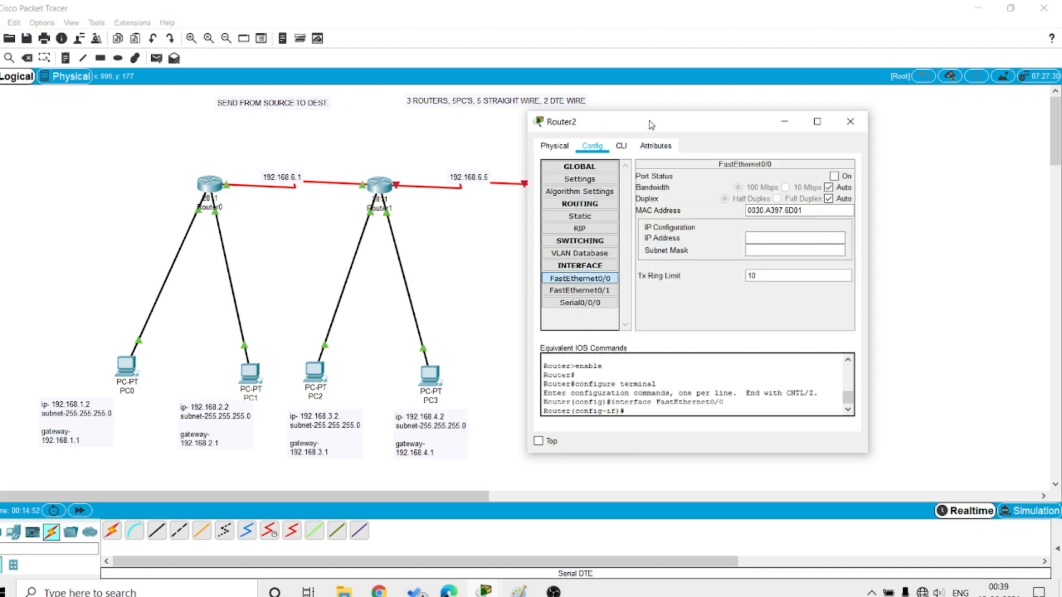
drag(611, 119, 704, 107)
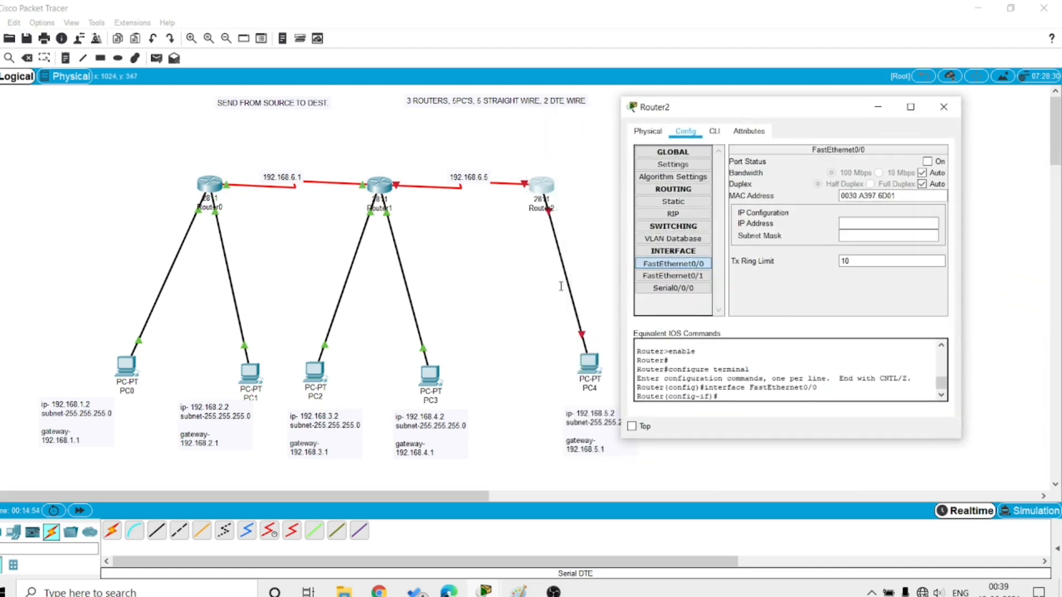
click(674, 266)
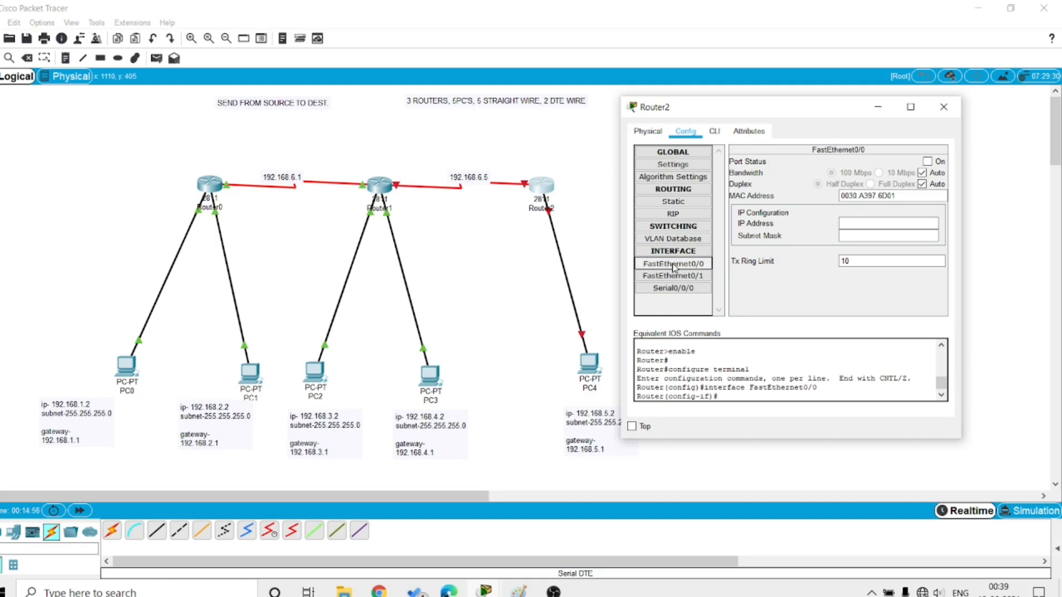
click(674, 265)
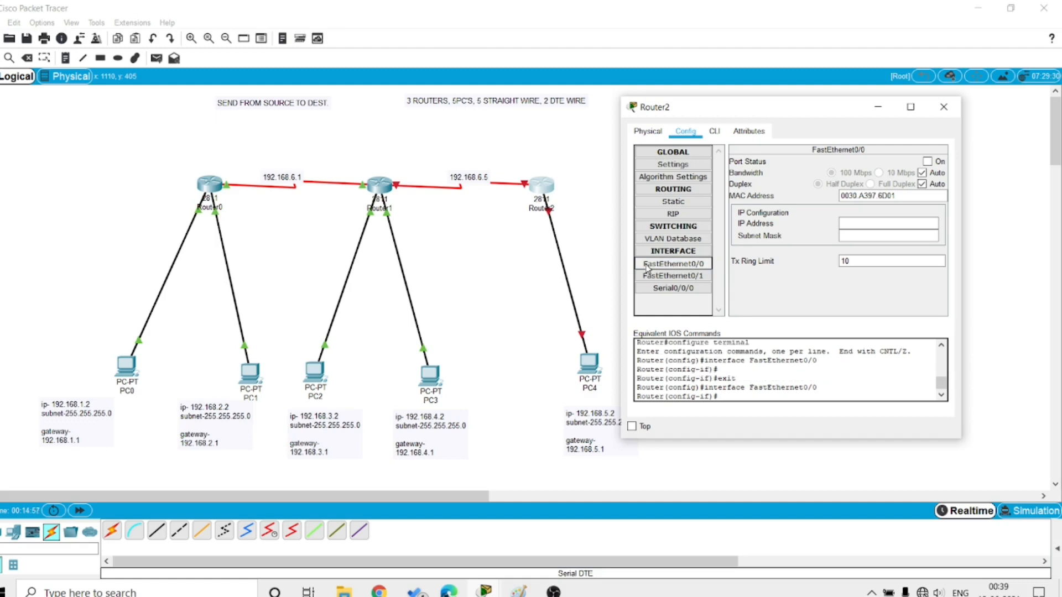
click(886, 223)
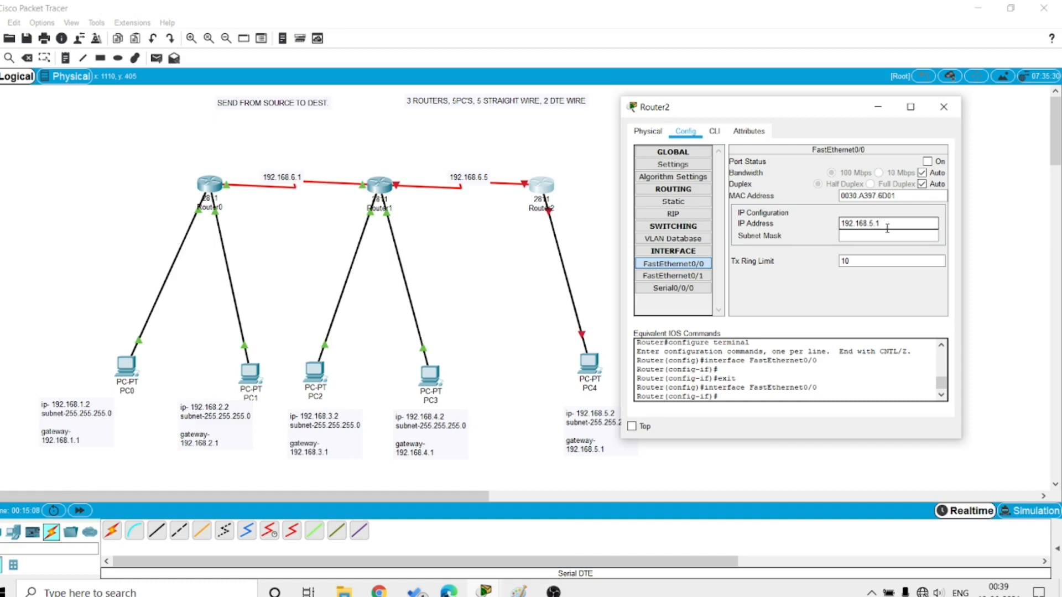
click(889, 236)
click(927, 161)
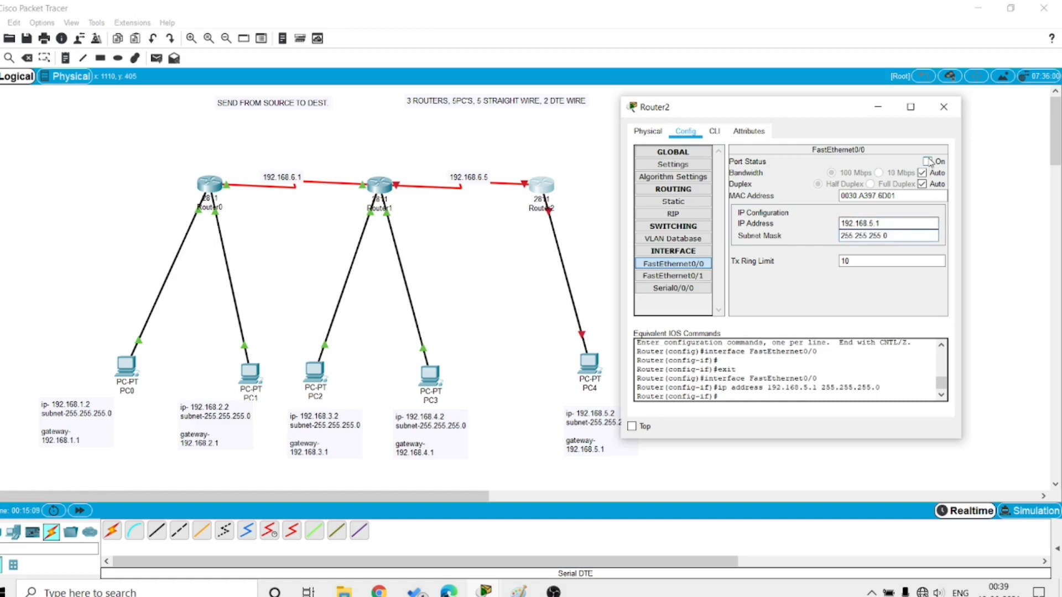
Set Router2's Serial0/0/0 to clock rate 64000, IP address 192.168.6.5 and subnet mask 255.255.255.252, and turn the port on.
click(679, 290)
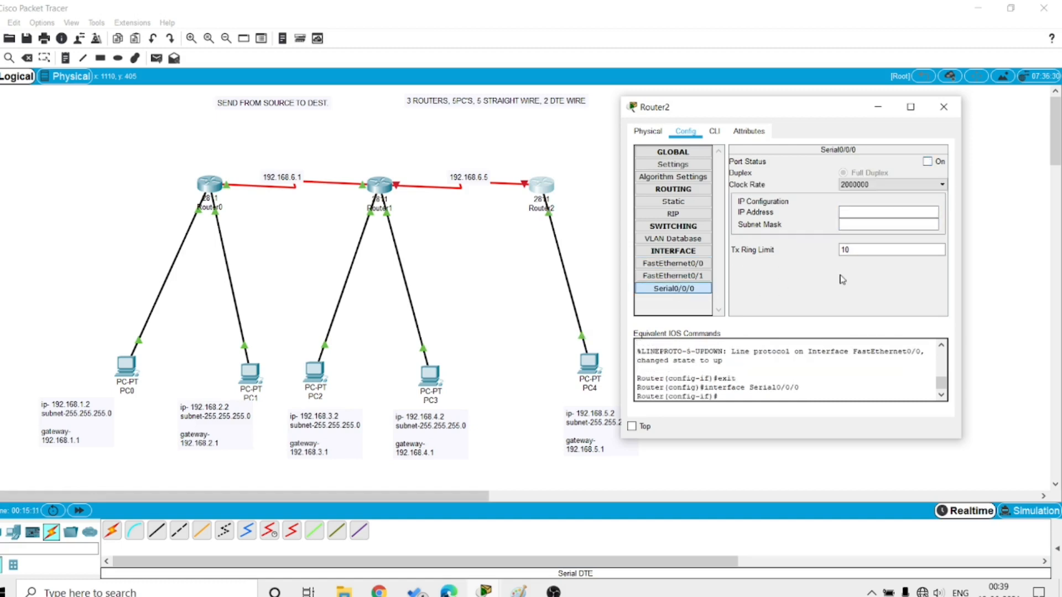
click(683, 278)
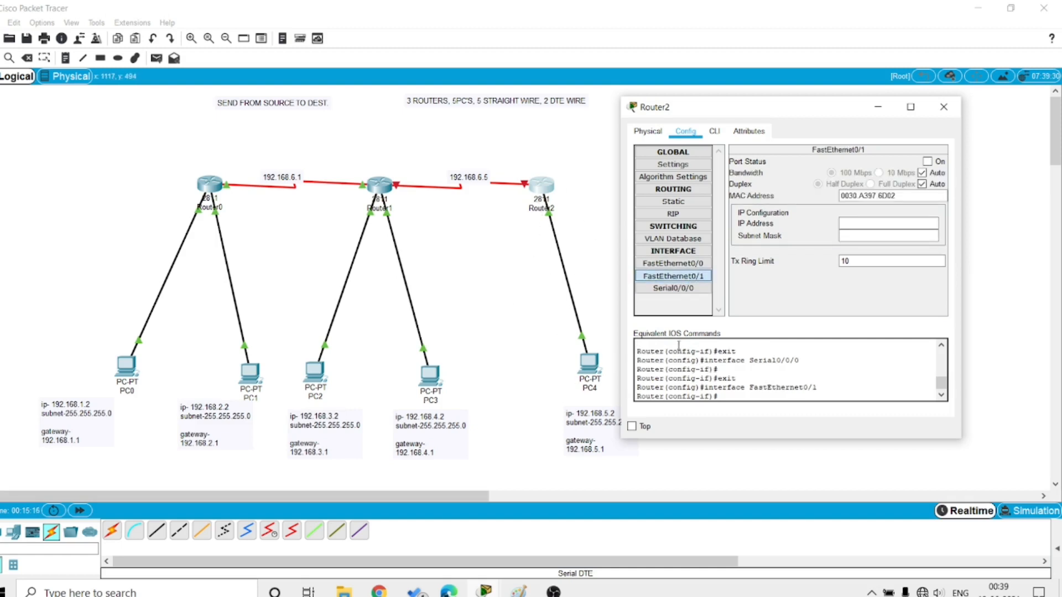
click(673, 291)
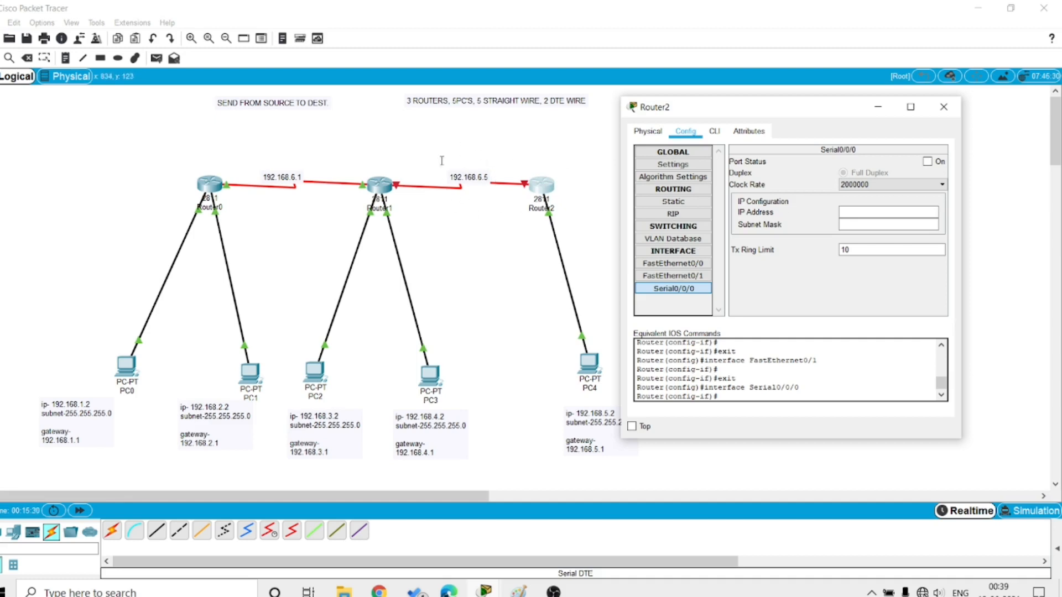
click(869, 185)
scroll(869, 221, up, 1)
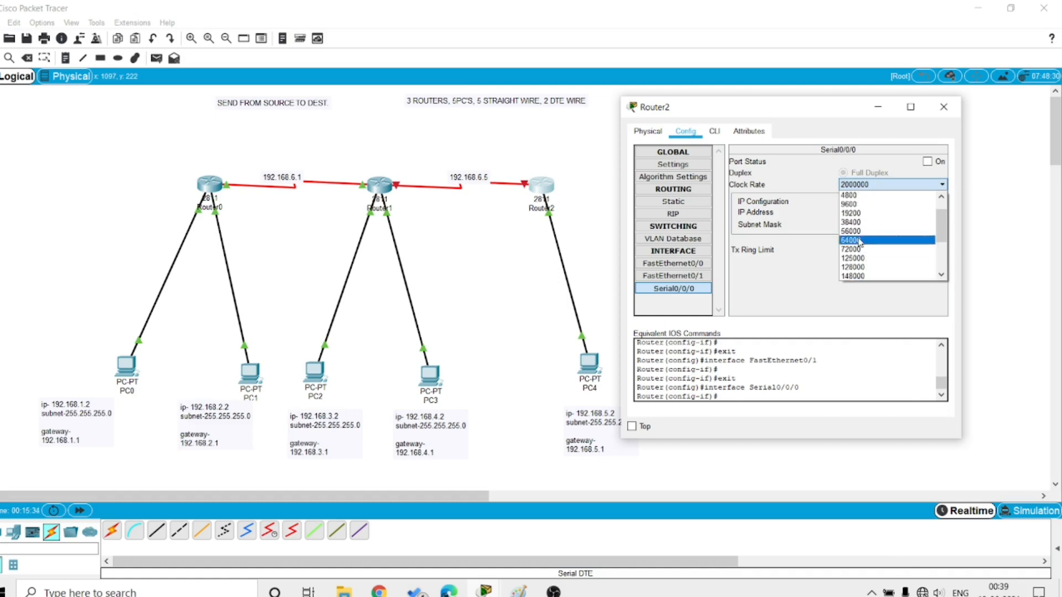
click(859, 211)
click(857, 212)
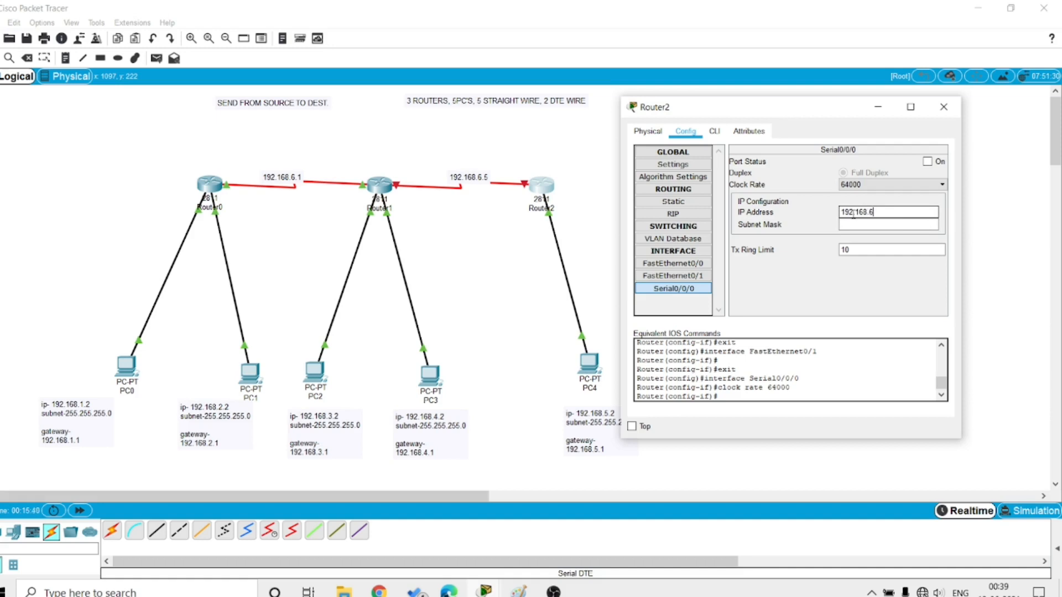
click(864, 224)
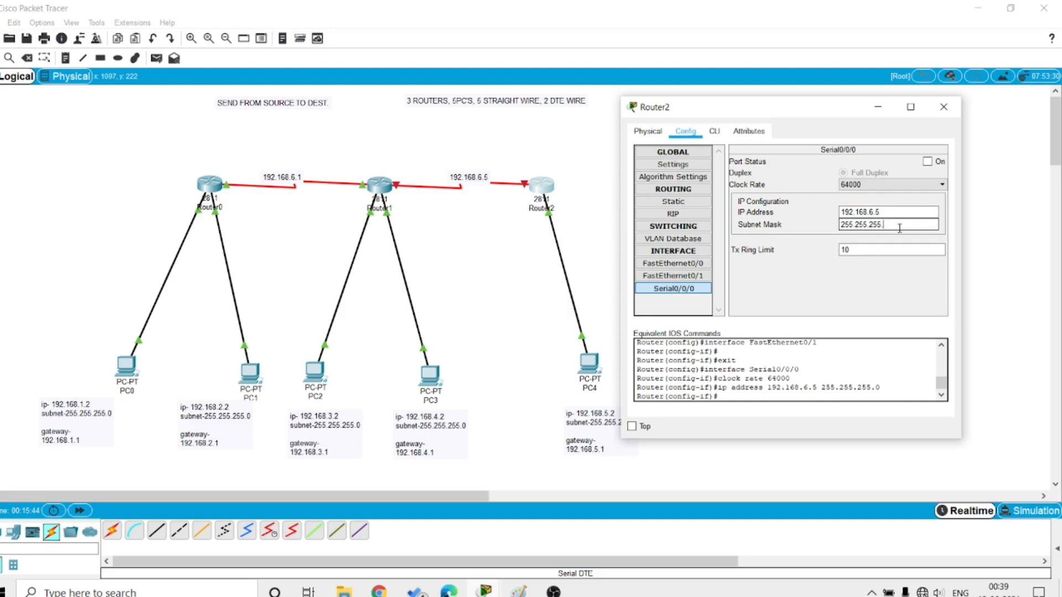
text(252)
click(928, 162)
click(944, 107)
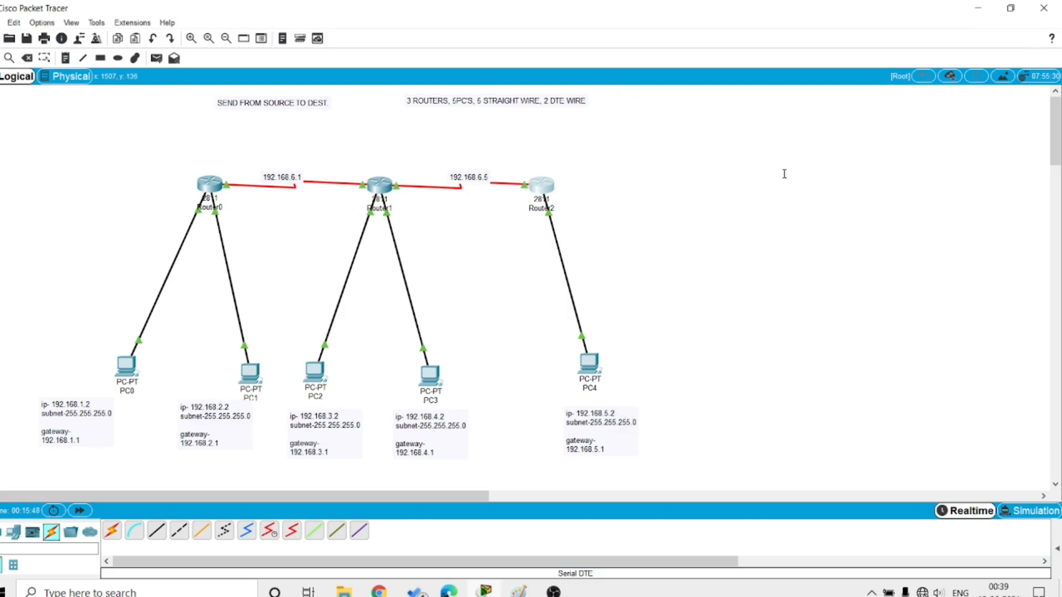
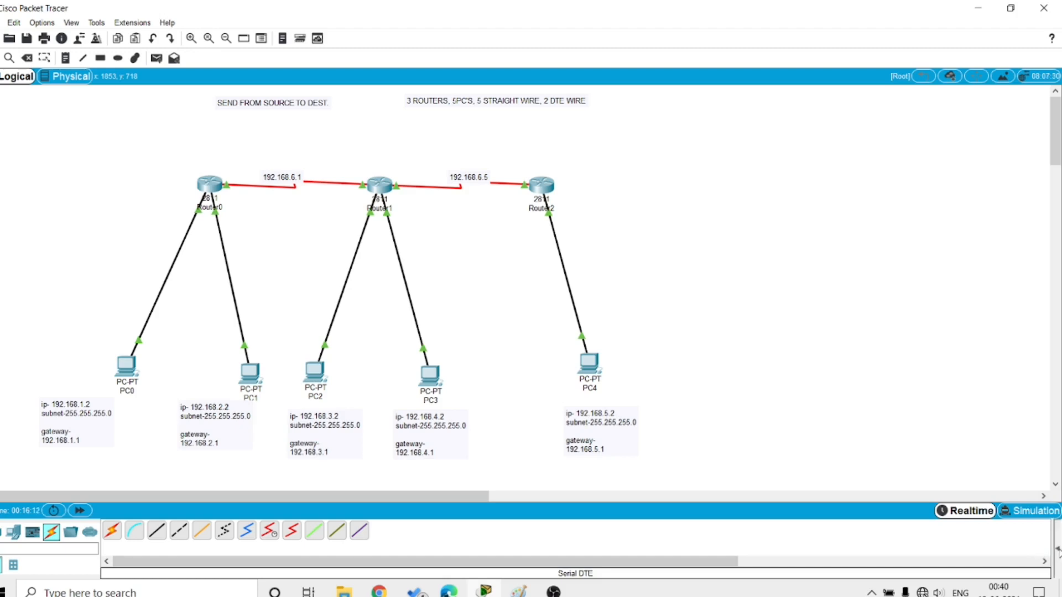
Show the PDU list, test a simple PDU from PC0 to PC2, and delete Scenario 0's test.
click(1057, 550)
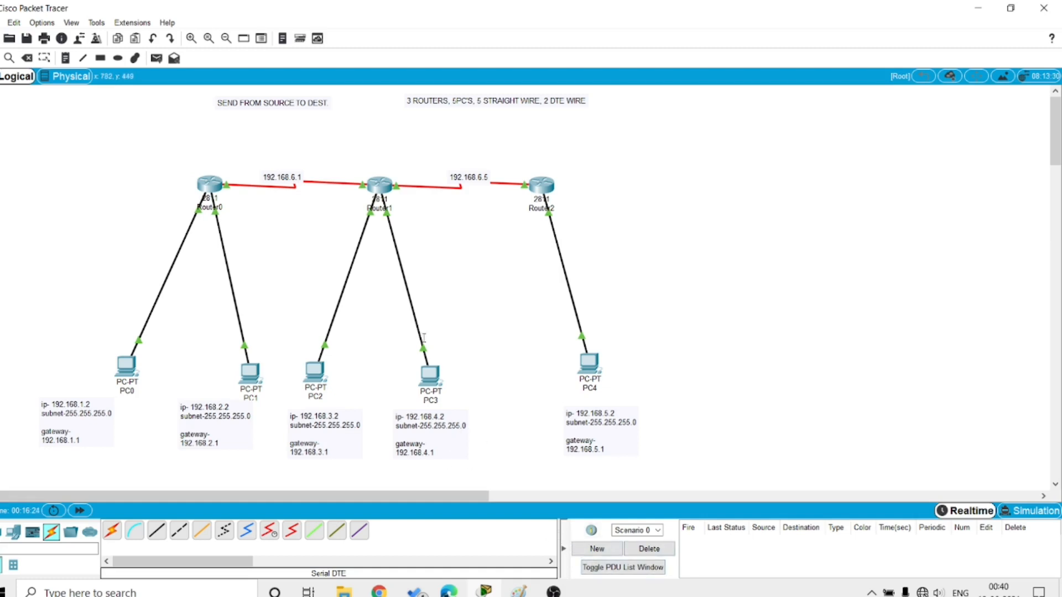
click(158, 59)
click(129, 368)
click(315, 381)
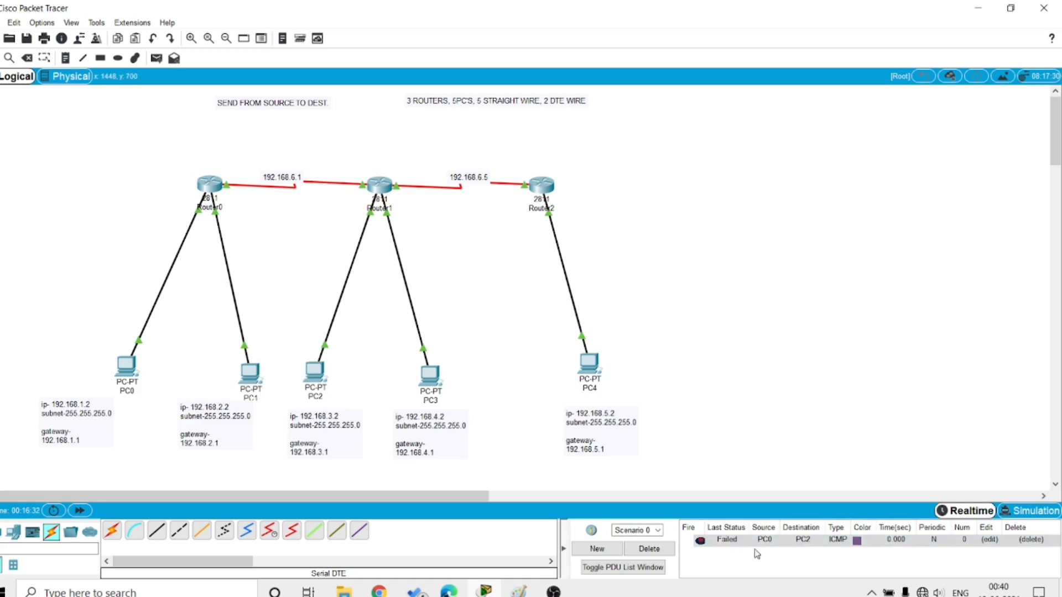
click(649, 549)
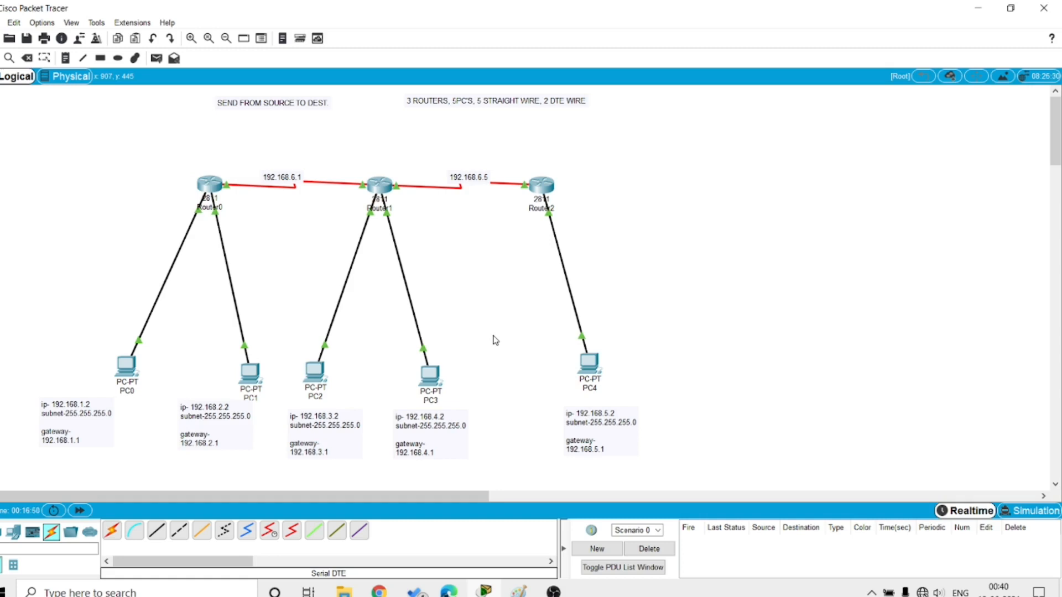
Add the note "SOURCE" beside PC0 and the note "DEST." beside PC4.
scroll(609, 313, down, 1)
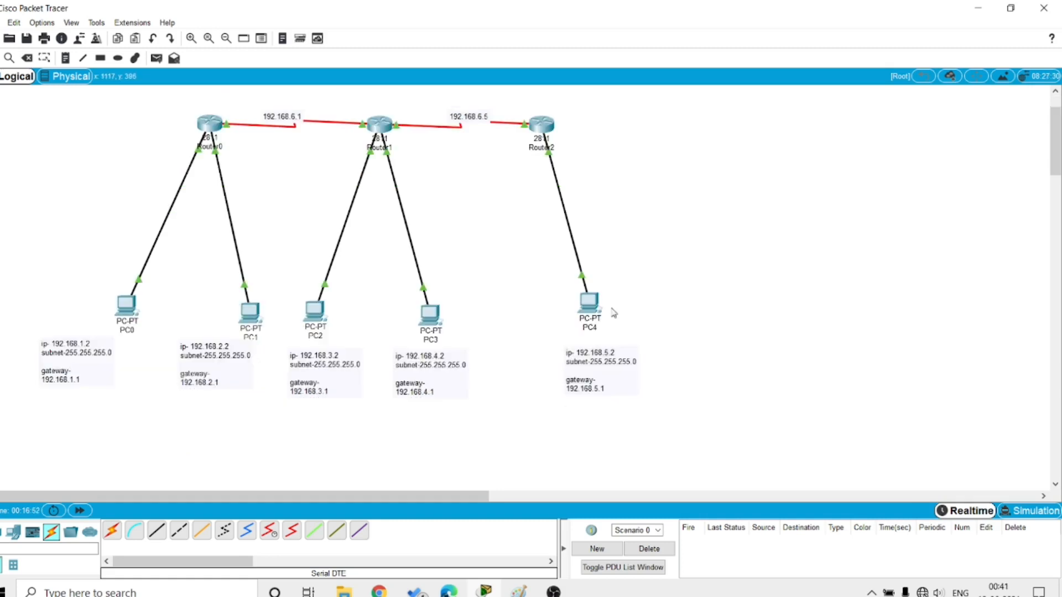
scroll(614, 313, up, 1)
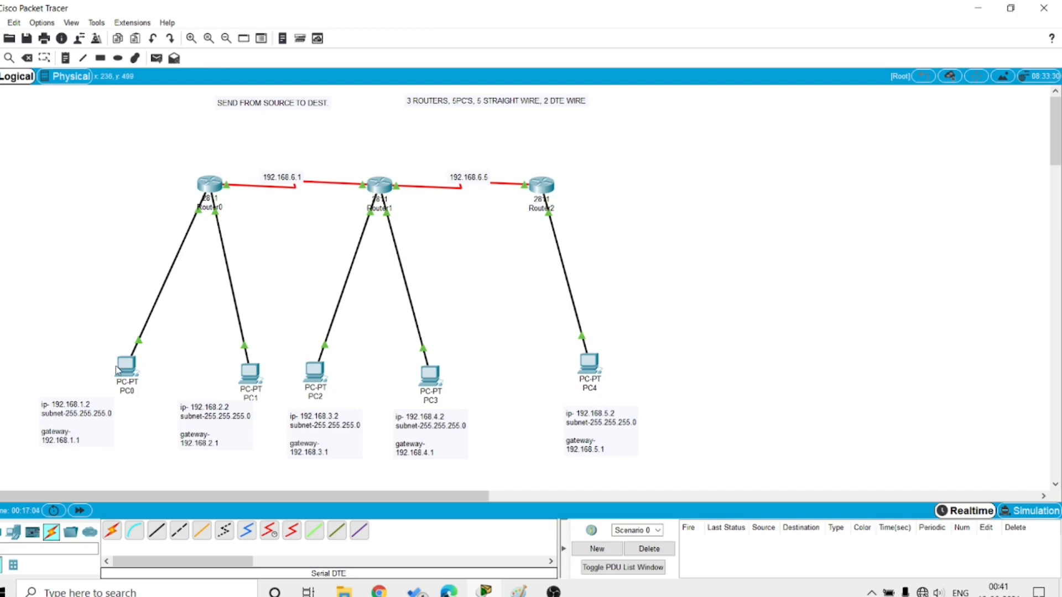
click(65, 57)
click(55, 362)
text(SOURCE)
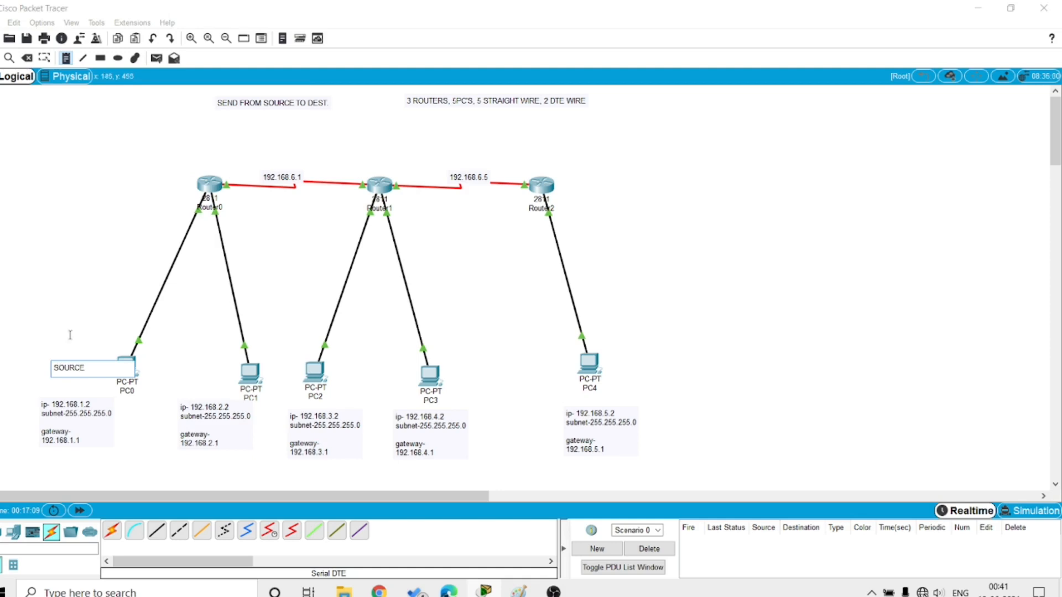
click(70, 335)
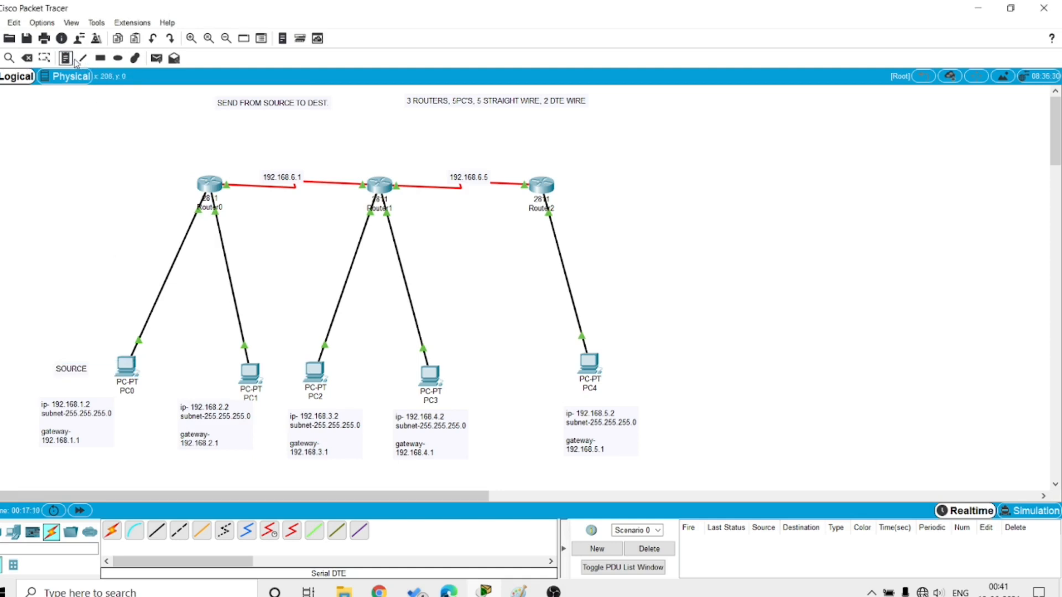
click(621, 363)
text(DEST.)
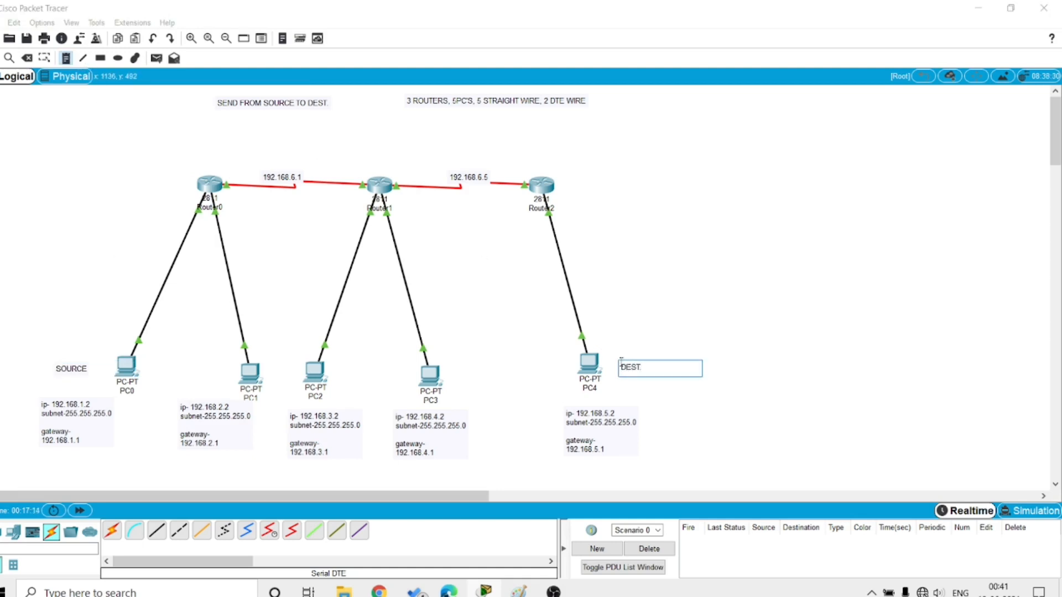
click(615, 347)
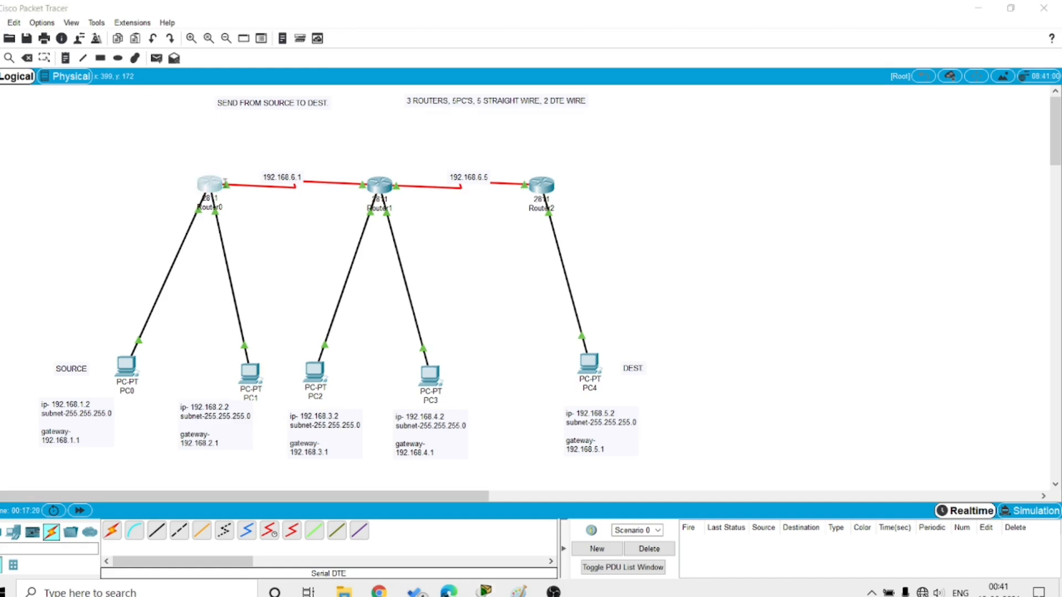
Open Router0's command line and review the enable and configure terminal commands in its history.
click(224, 182)
click(445, 143)
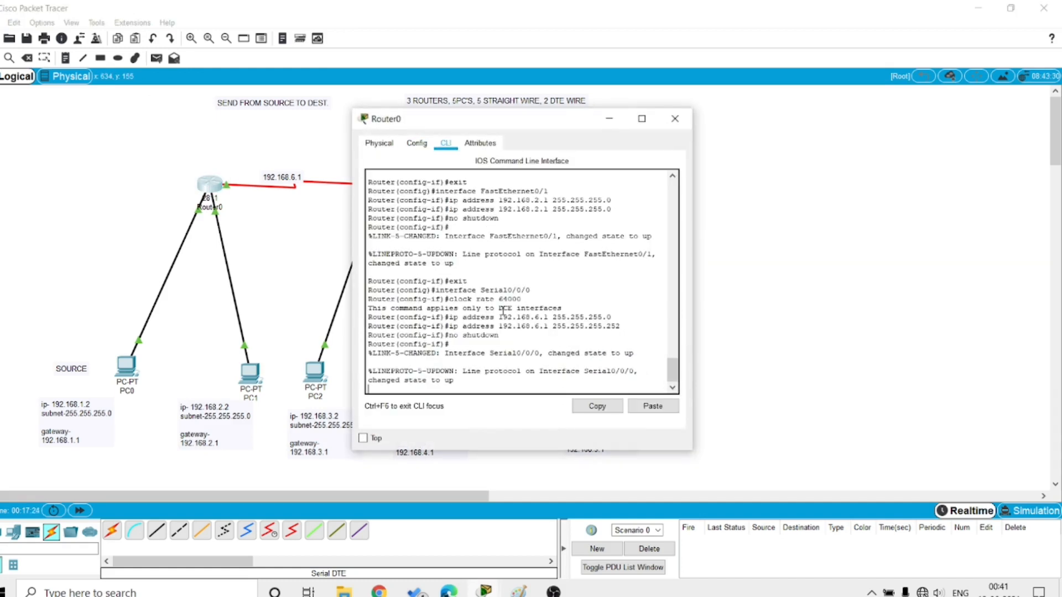
key(Return)
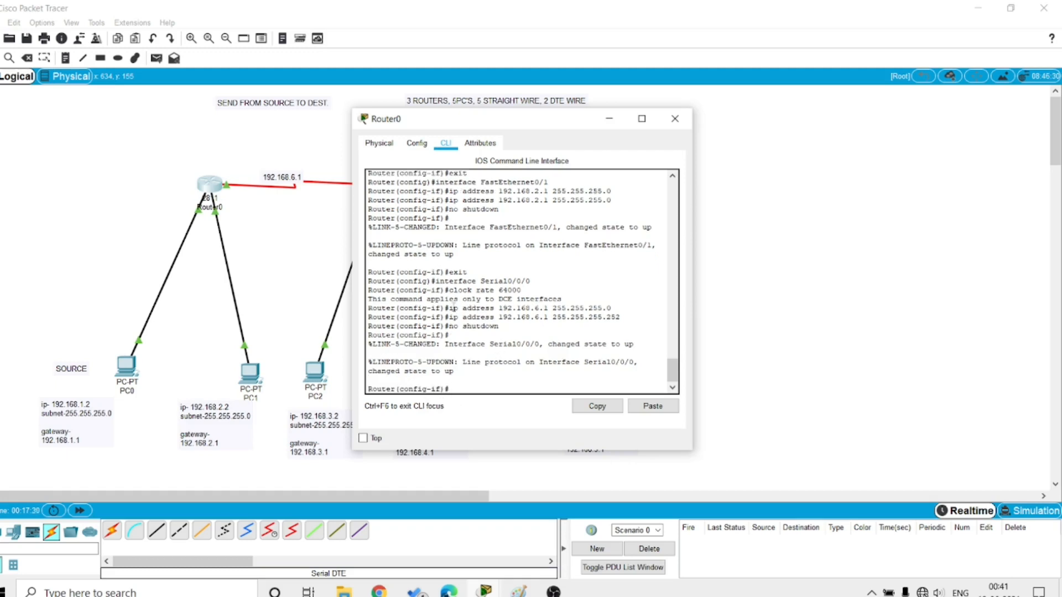
scroll(463, 324, up, 1)
scroll(464, 319, up, 10)
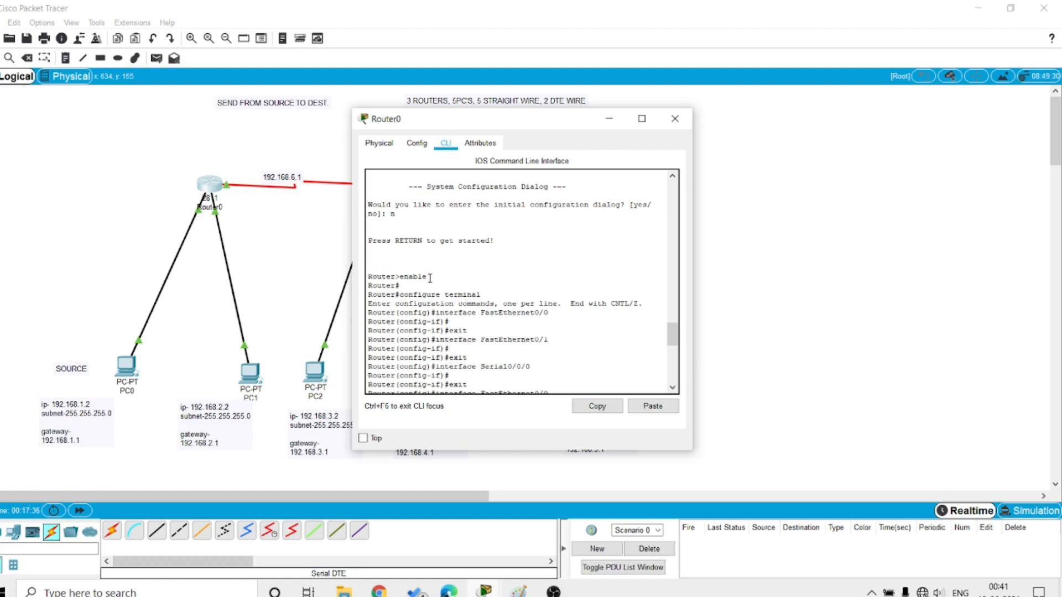
drag(430, 277, 399, 278)
drag(481, 295, 399, 295)
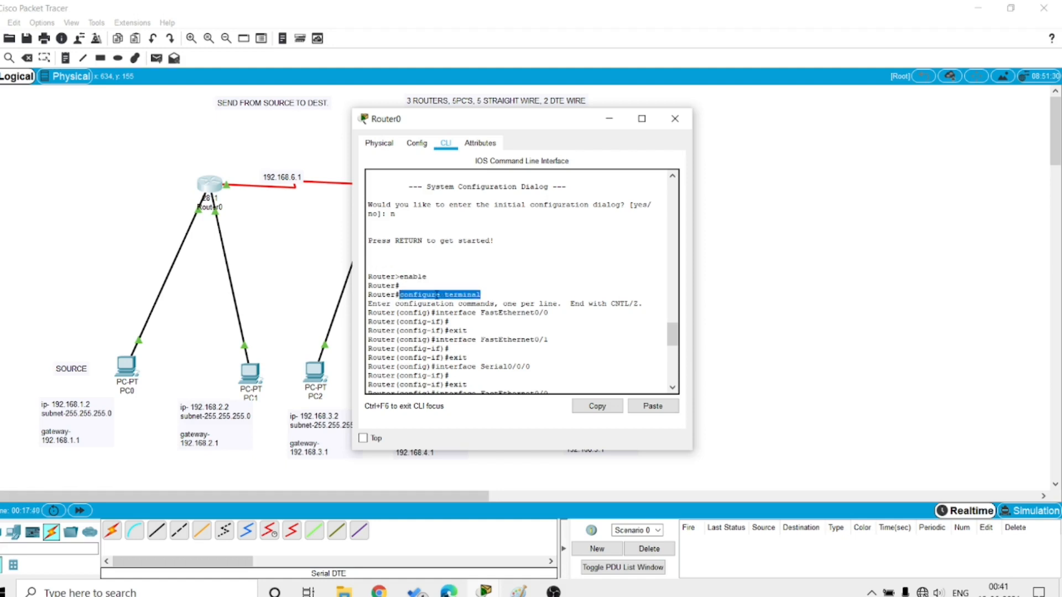
scroll(455, 301, down, 6)
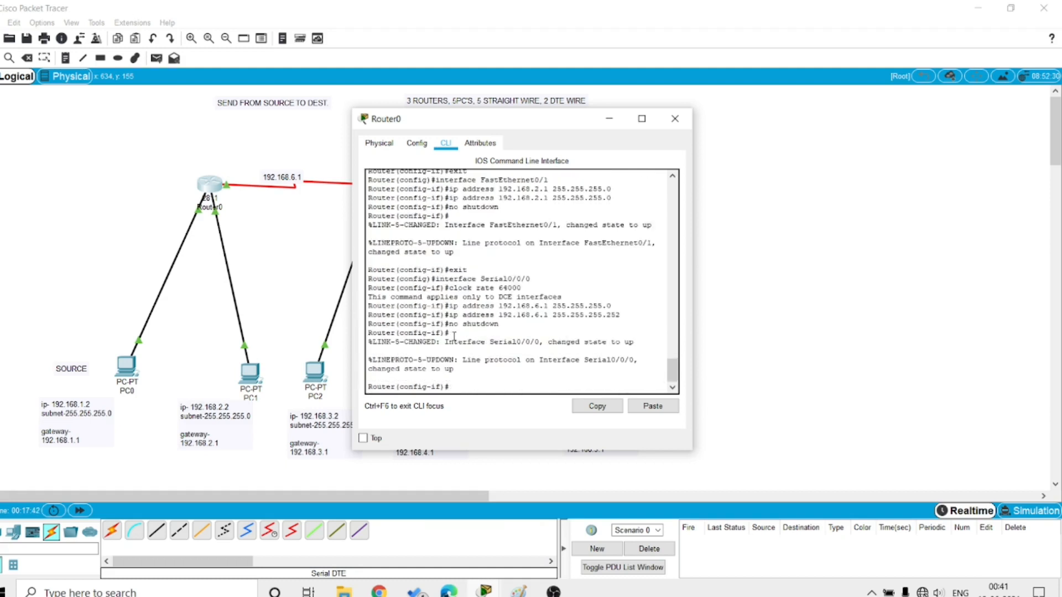
Add a static route on Router0 to network 192.168.3.0 with mask 255.255.255.252 via next hop 192.168.6.2, and close the router window.
drag(405, 386, 490, 382)
click(490, 381)
text(ip route 192.168.3.0)
drag(541, 389, 491, 387)
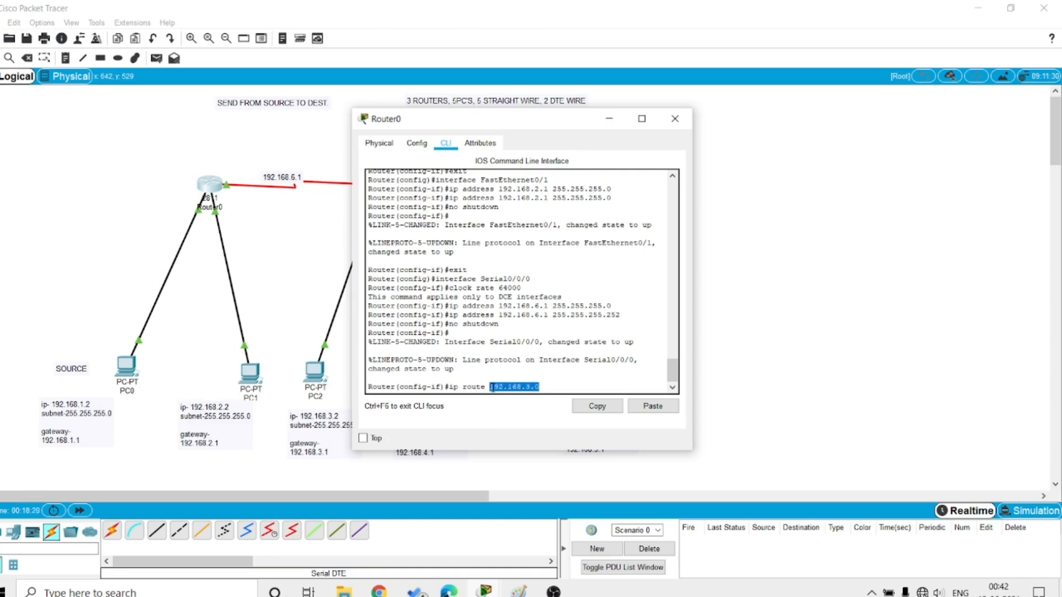
click(555, 387)
text(255.25)
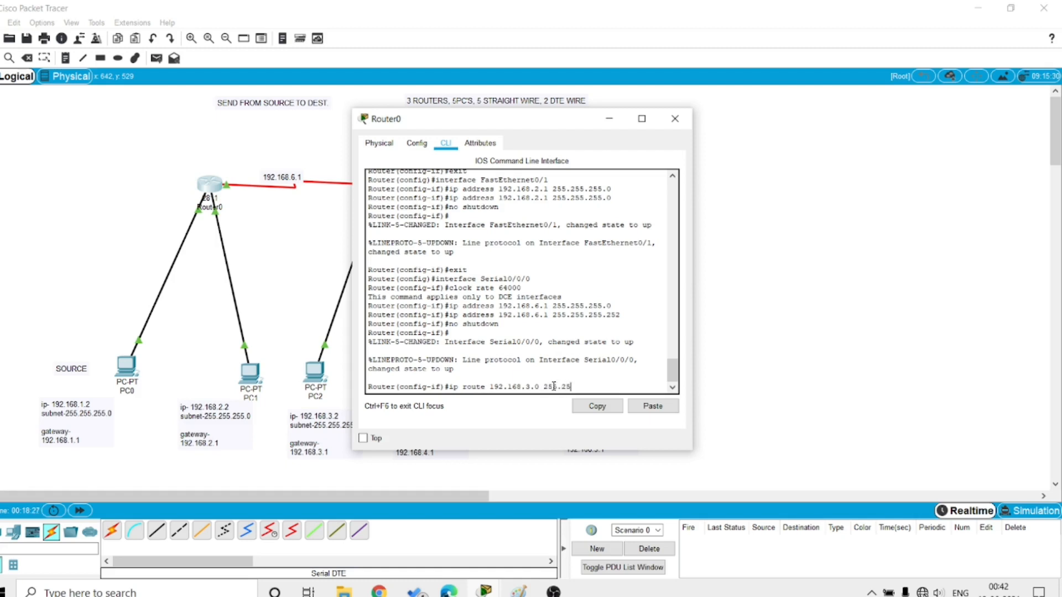
text(5.255.252)
text(192.168.6.2)
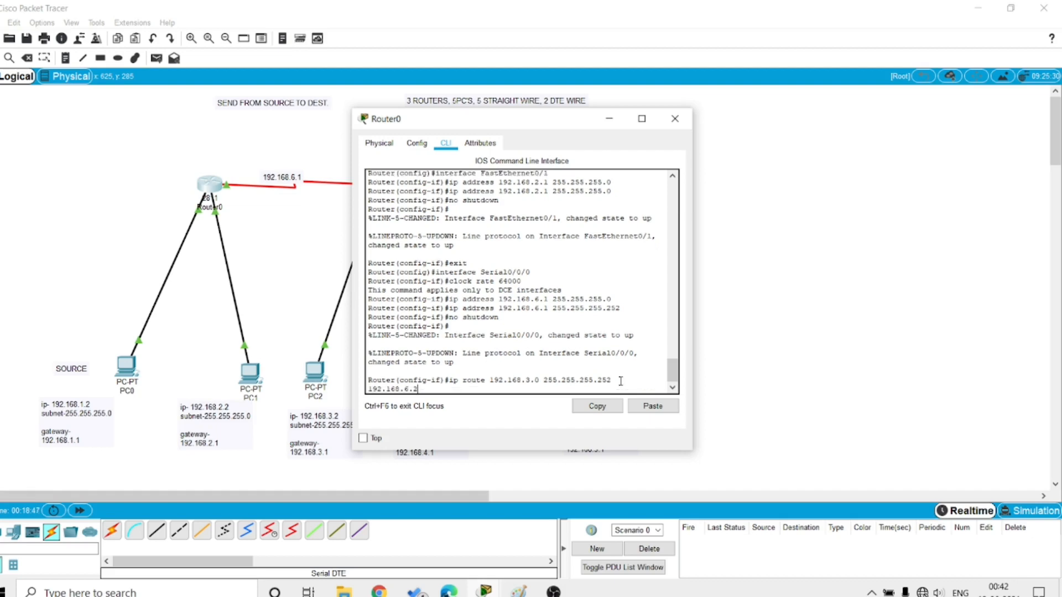
drag(415, 118, 510, 127)
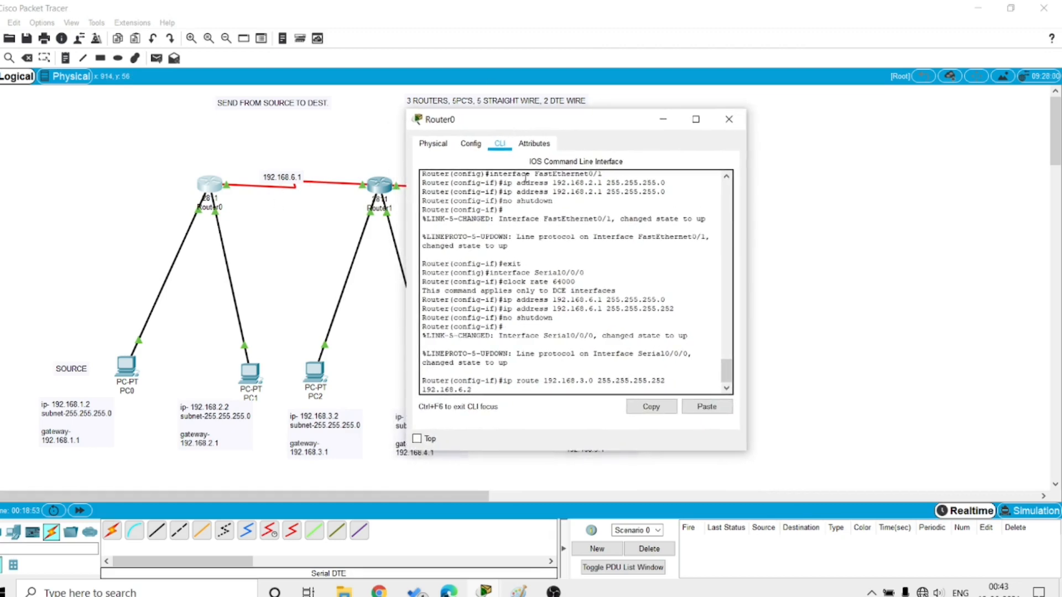
key(Return)
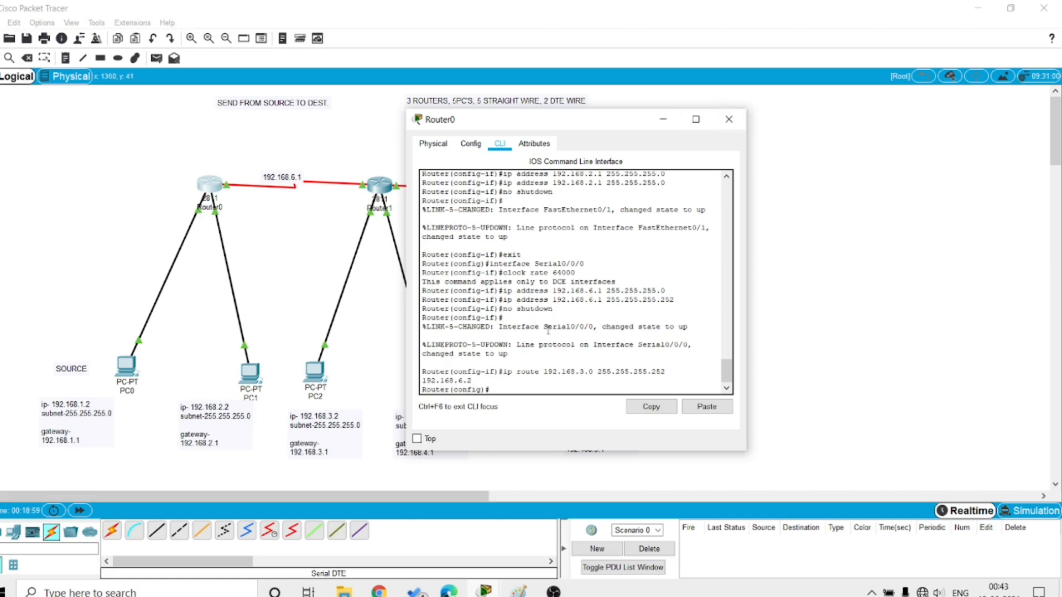
click(729, 125)
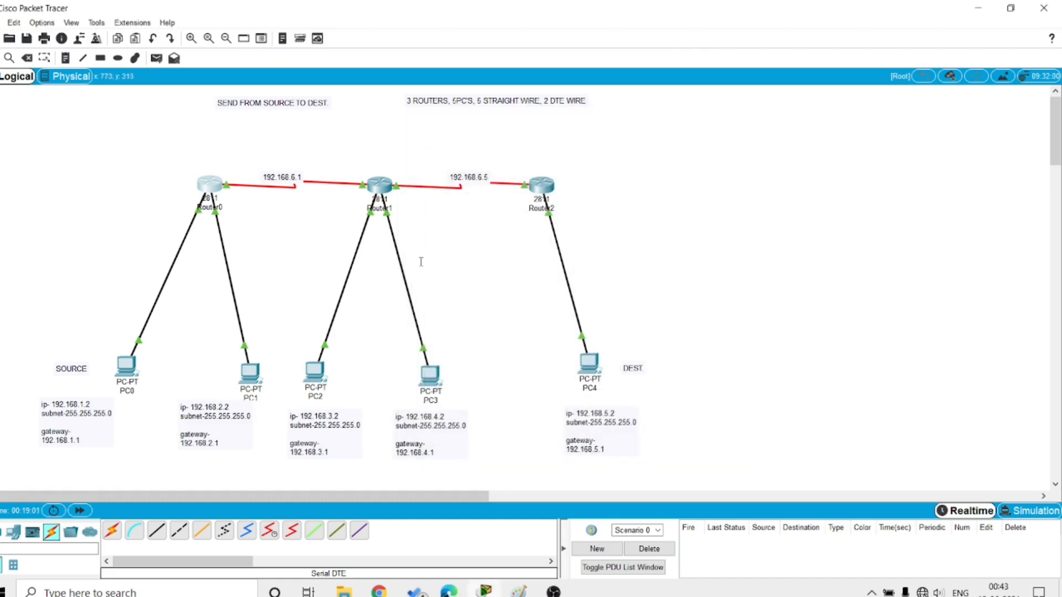
Add a static route on Router1 to network 192.168.1.0 with mask 255.255.255.252 via next hop 192.168.6.2, and close the router window.
click(379, 184)
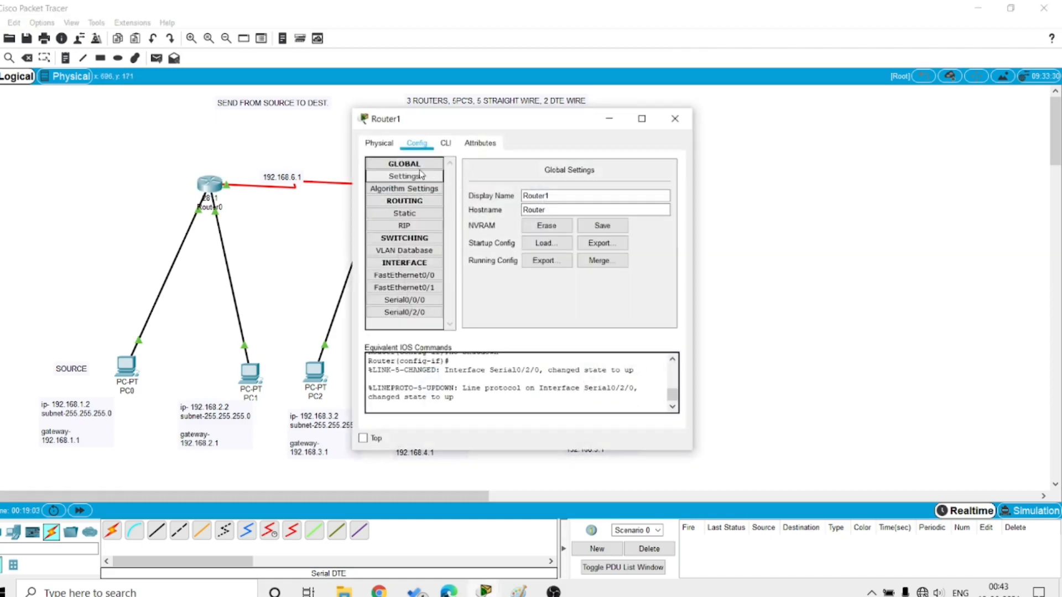
click(446, 144)
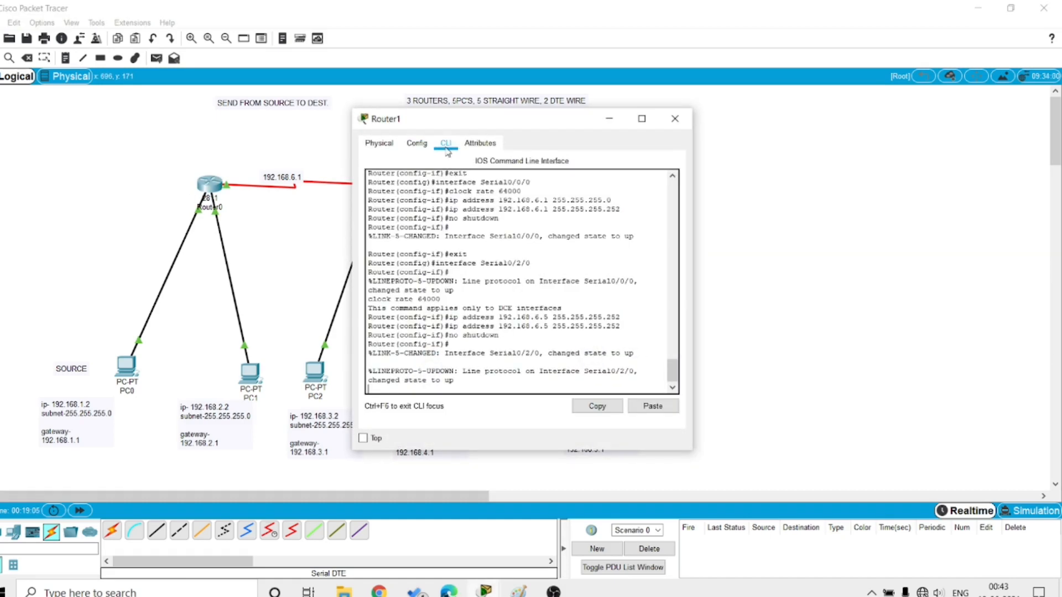
key(Return)
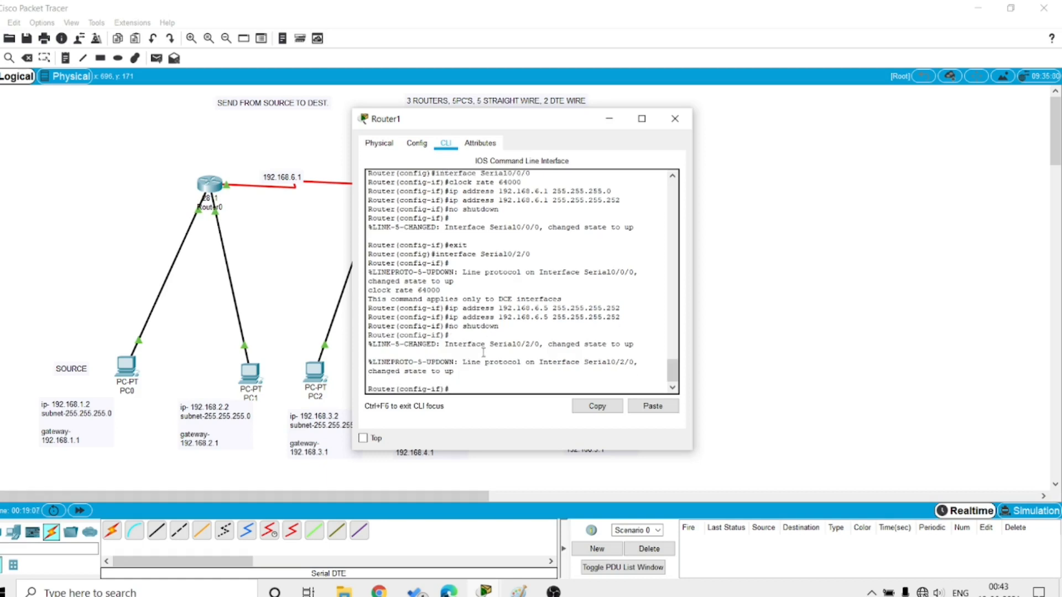
text(ip route)
text(192.168.1.0)
text(255.255)
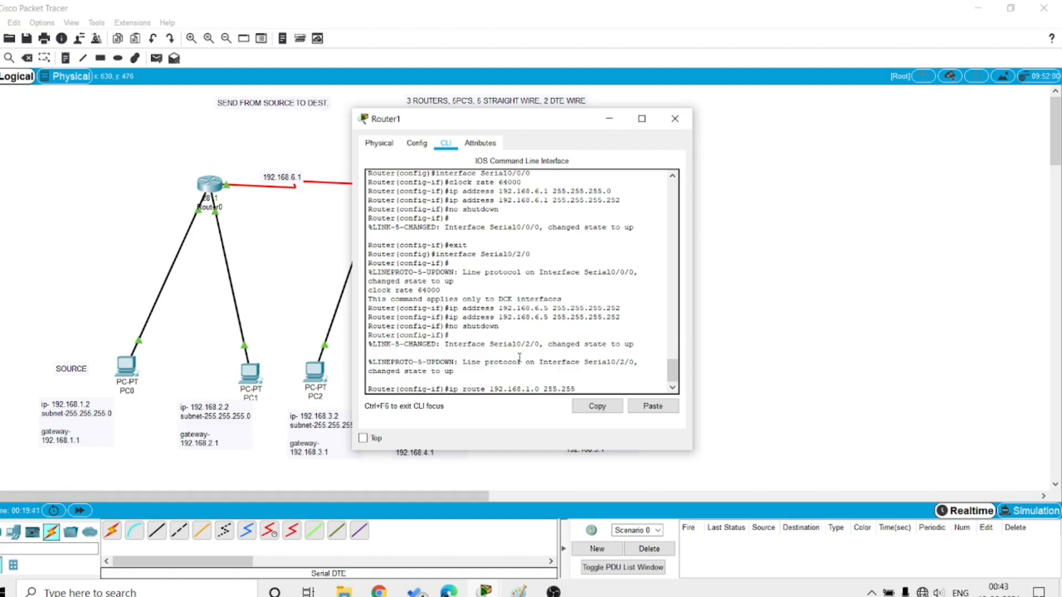
text(.255.252)
text(192.168.6.2)
key(Return)
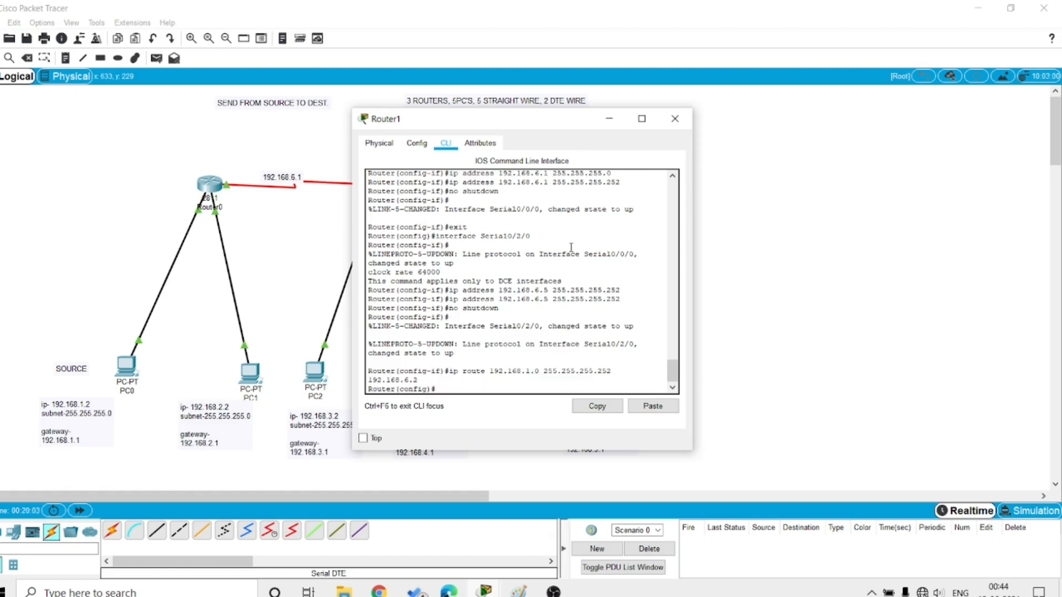
click(675, 118)
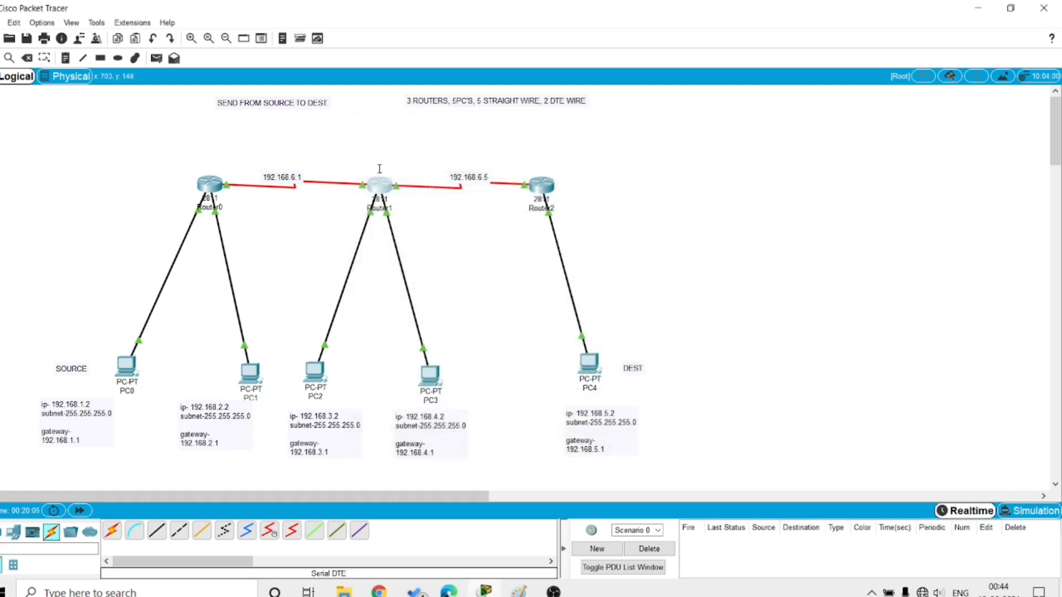
Send a simple PDU from PC0 to PC2 to test the static routes.
click(158, 57)
click(127, 367)
click(307, 376)
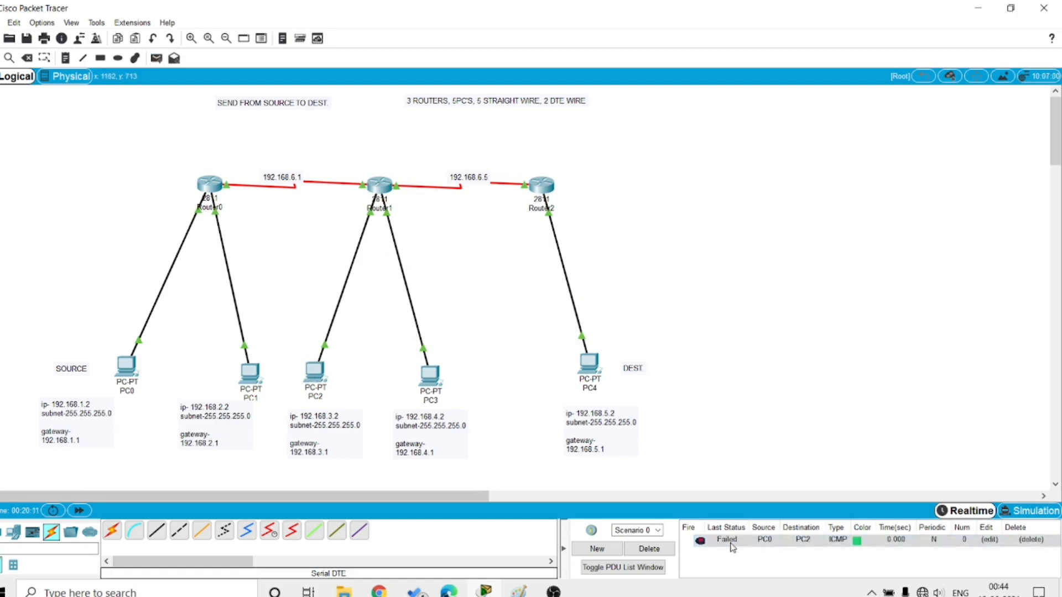
Clear the old PDU result and retest by sending a simple PDU from PC0 to PC2 twice, deleting the scenario's results each time.
click(649, 548)
click(157, 57)
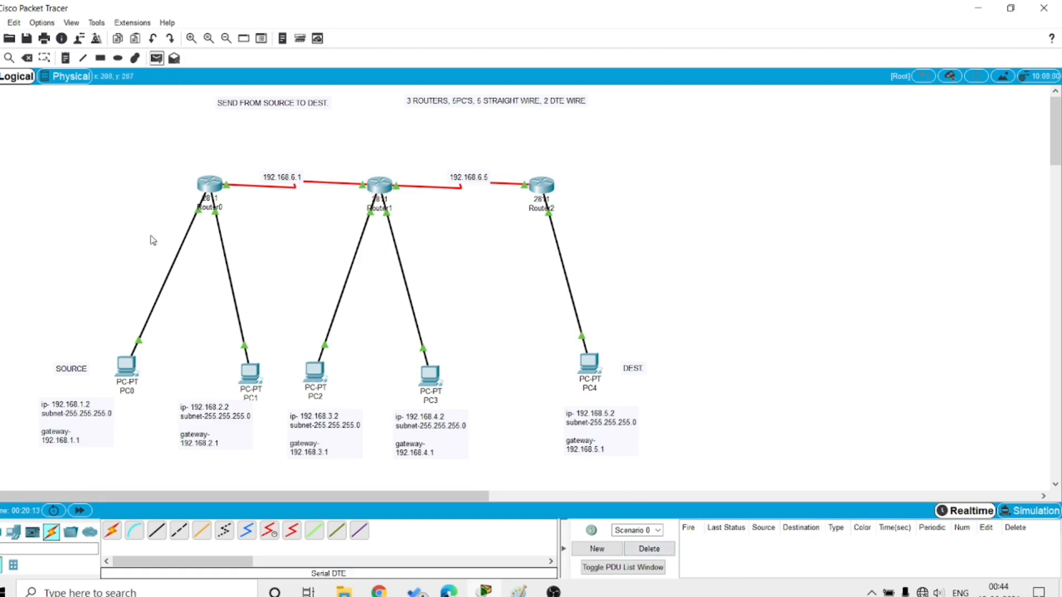
click(127, 366)
click(315, 372)
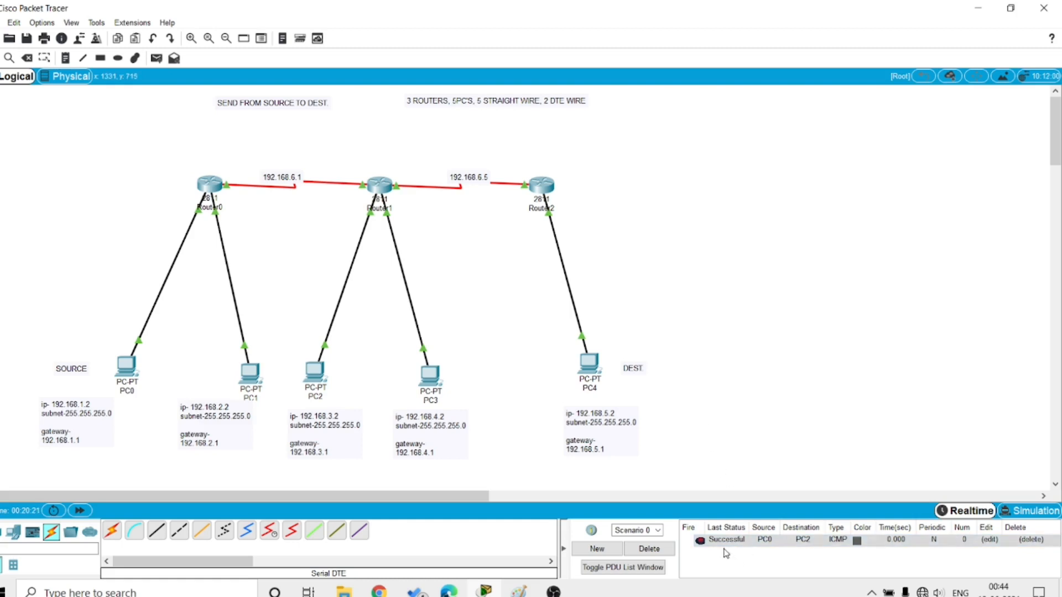
click(649, 550)
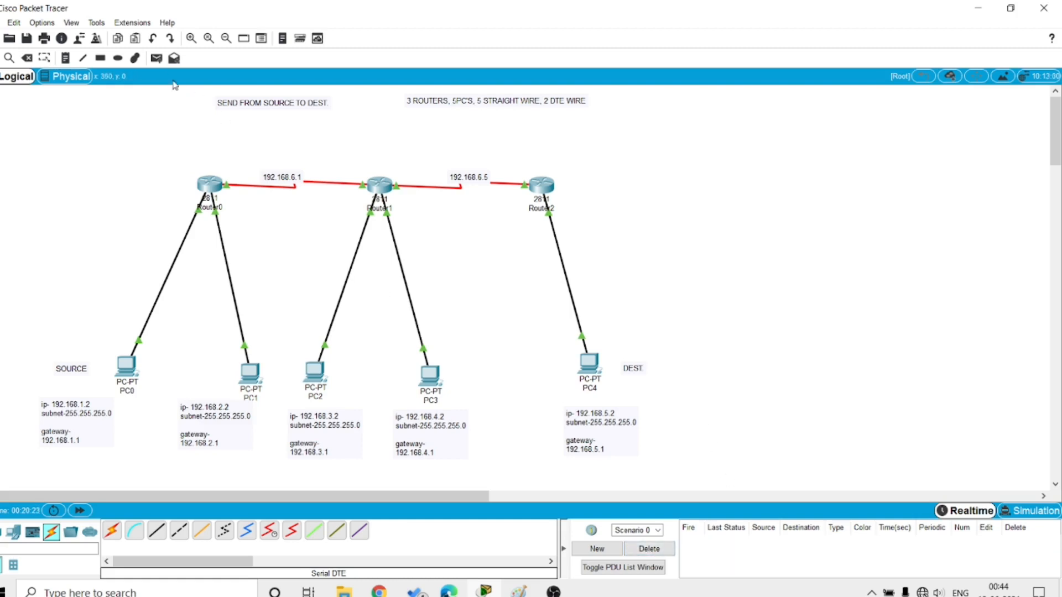
click(156, 58)
click(126, 366)
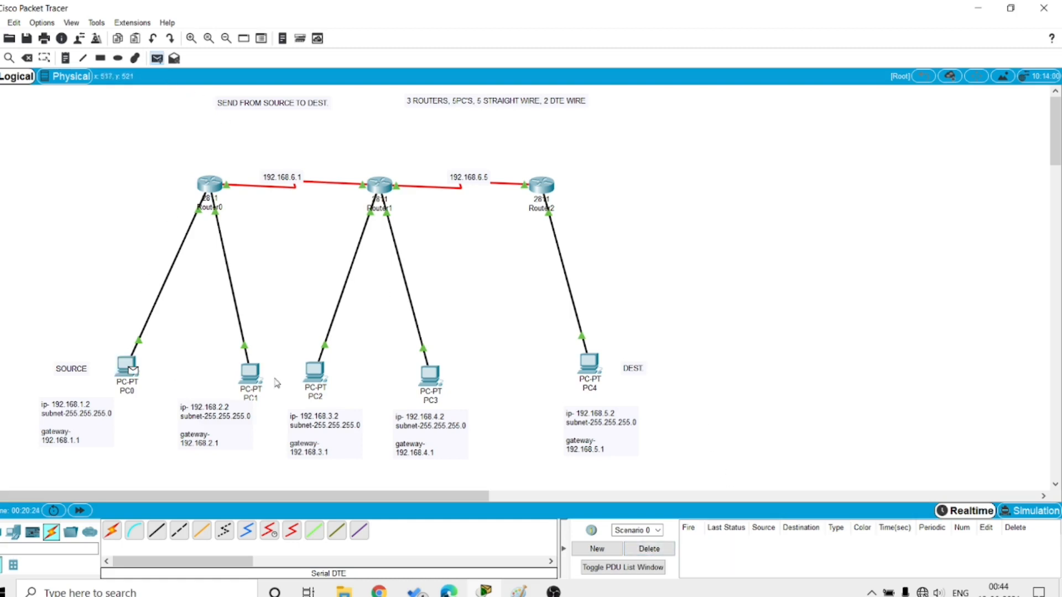
click(315, 377)
click(649, 549)
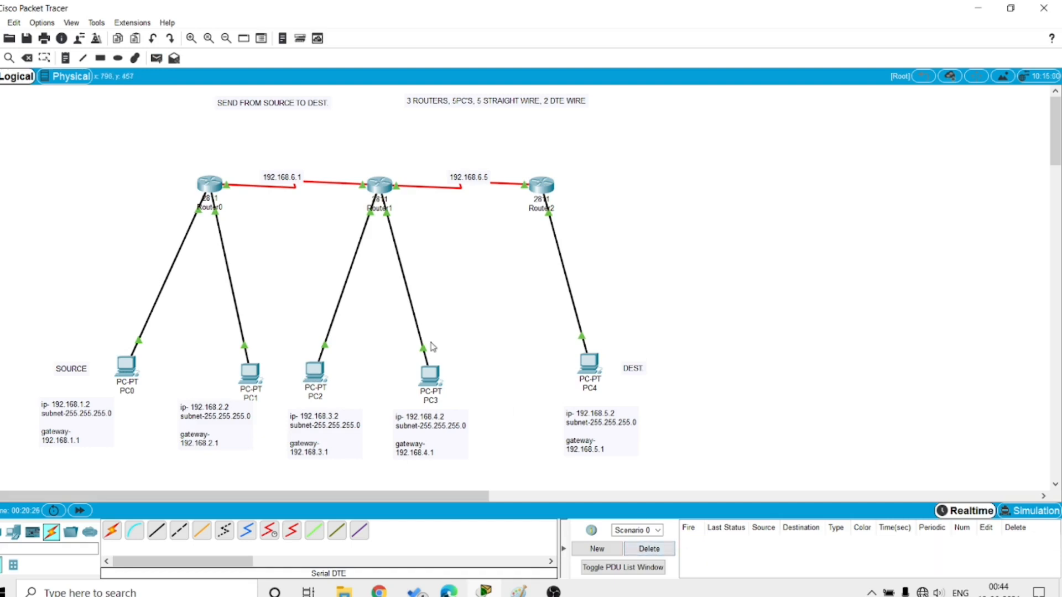
Test the reverse direction with a simple PDU from PC2 to PC0 and delete its result.
click(157, 58)
click(321, 369)
click(127, 370)
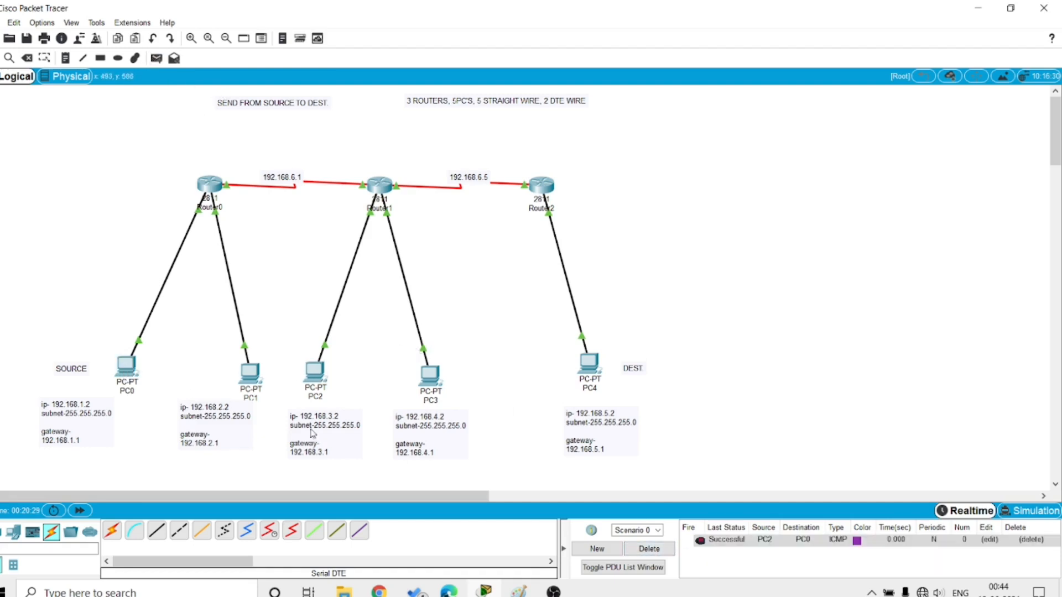
click(653, 551)
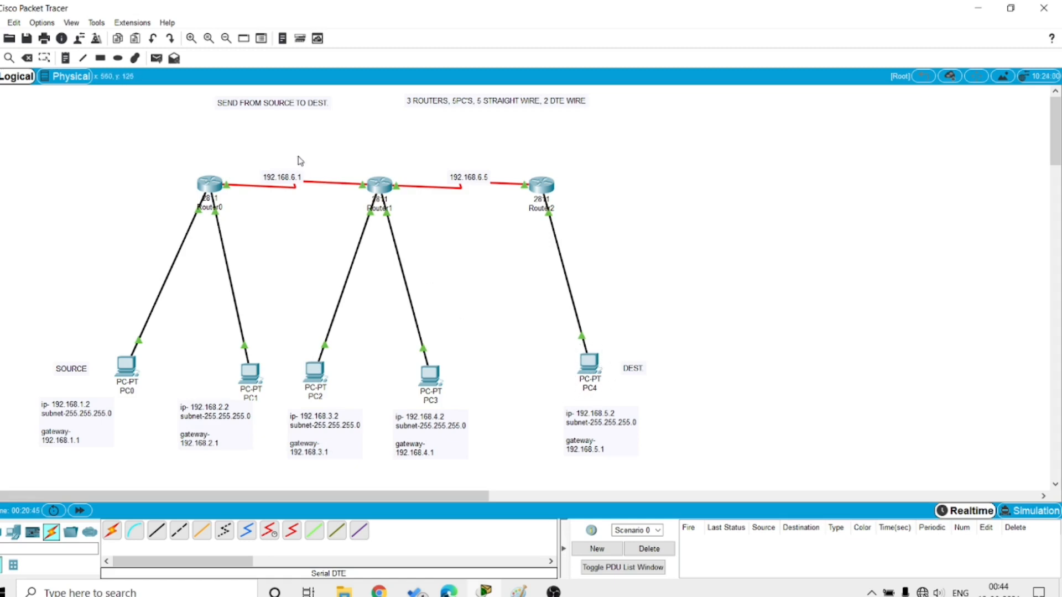
Add a static route on Router1 to network 192.168.5.0 with mask 255.255.255.252 via next hop 192.168.6.6, and close the router window.
click(382, 190)
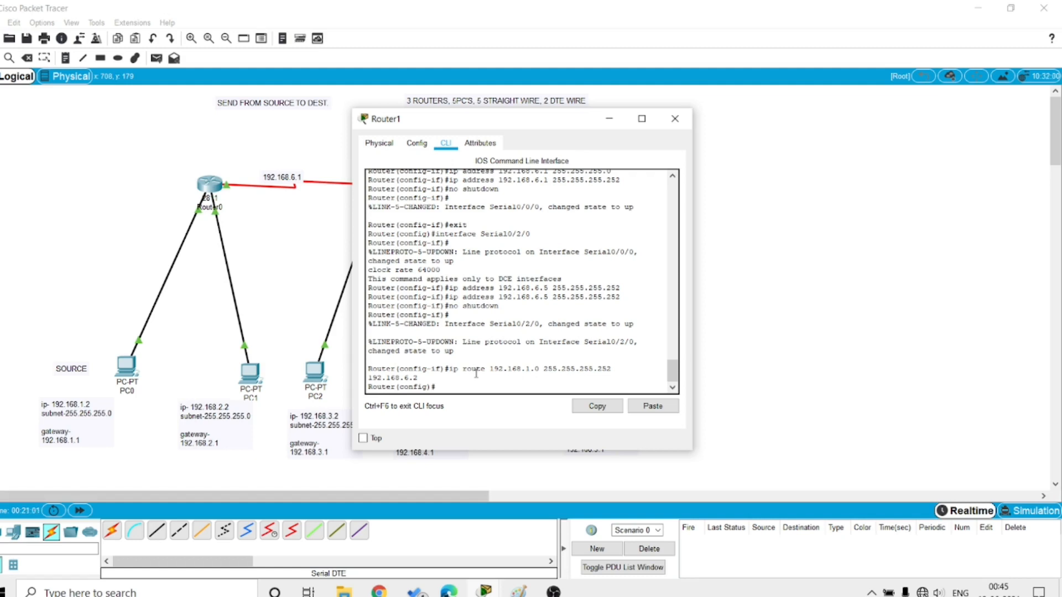
text(ip route 192.168)
key(BackSpace)
text(.5.0)
drag(462, 122, 766, 102)
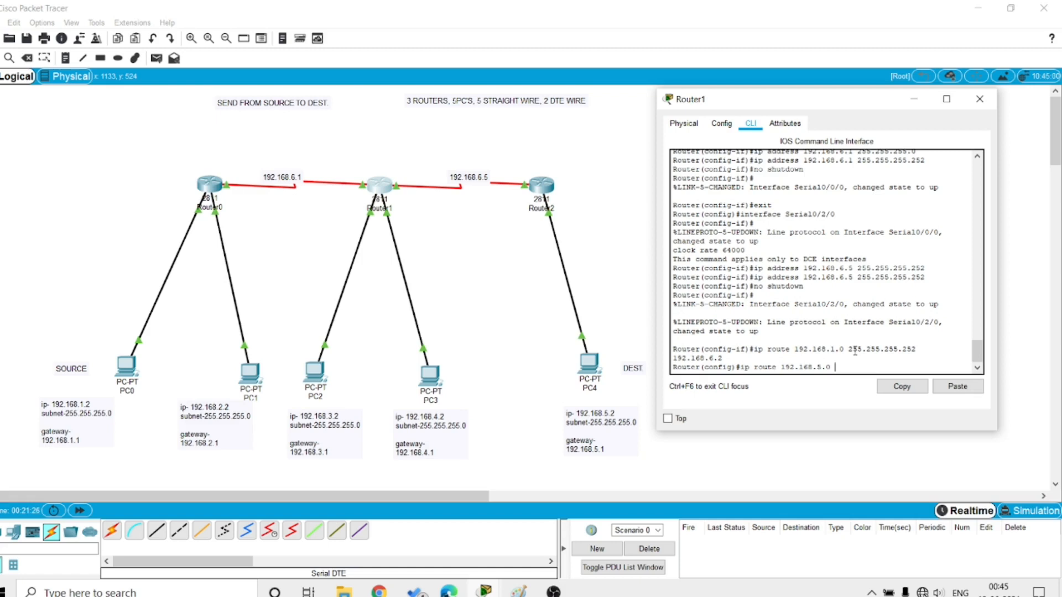
text(255.255.255.252)
text(192.168.6)
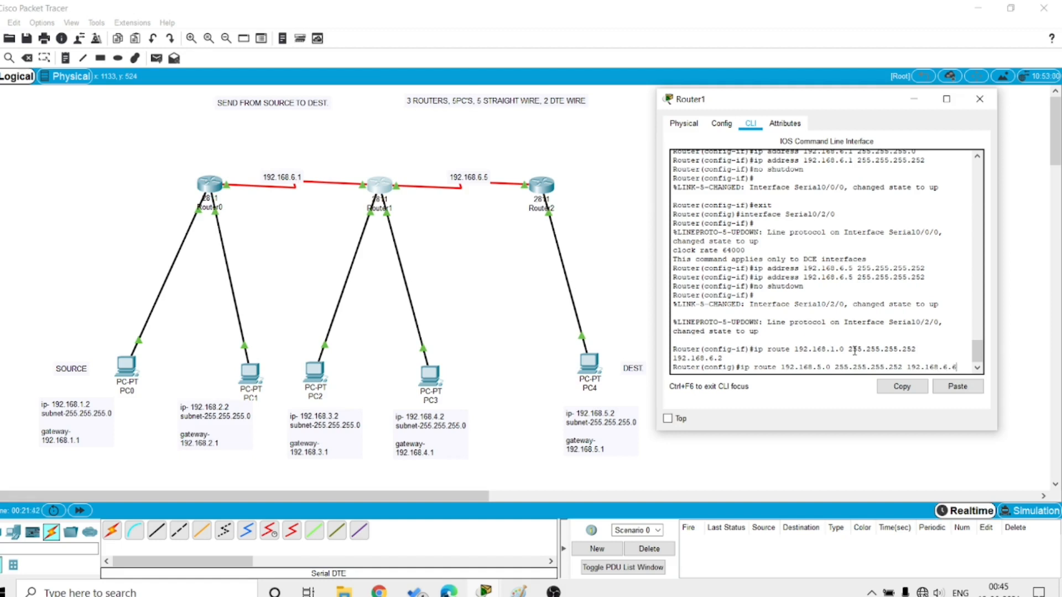
text(.6)
key(Return)
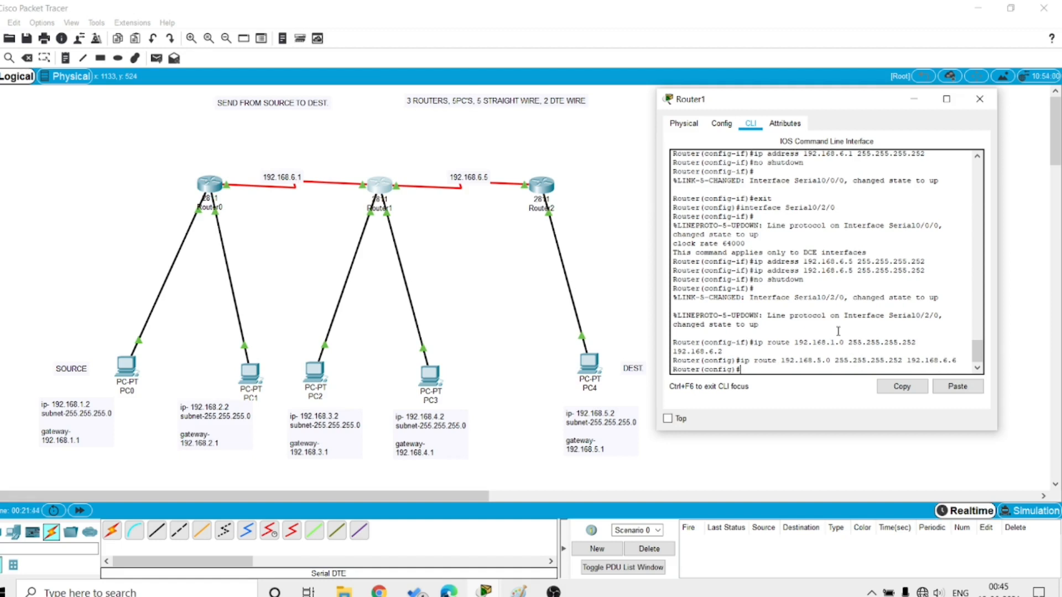
click(980, 100)
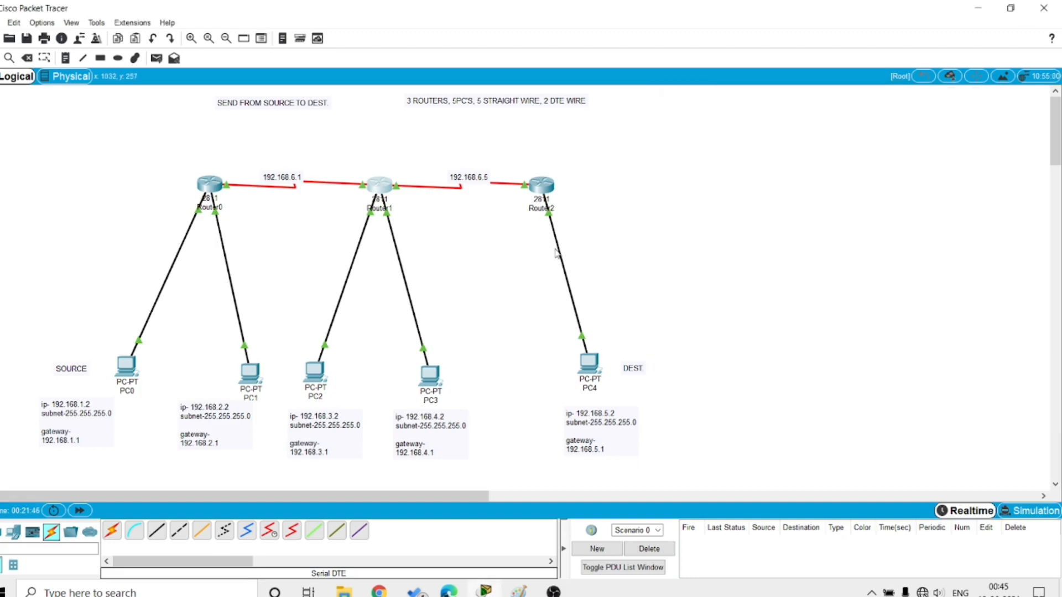
Add a static route on Router2 to network 192.168.3.0 with mask 255.255.255.252 via next hop 192.168.6.6, and close the router window.
click(540, 181)
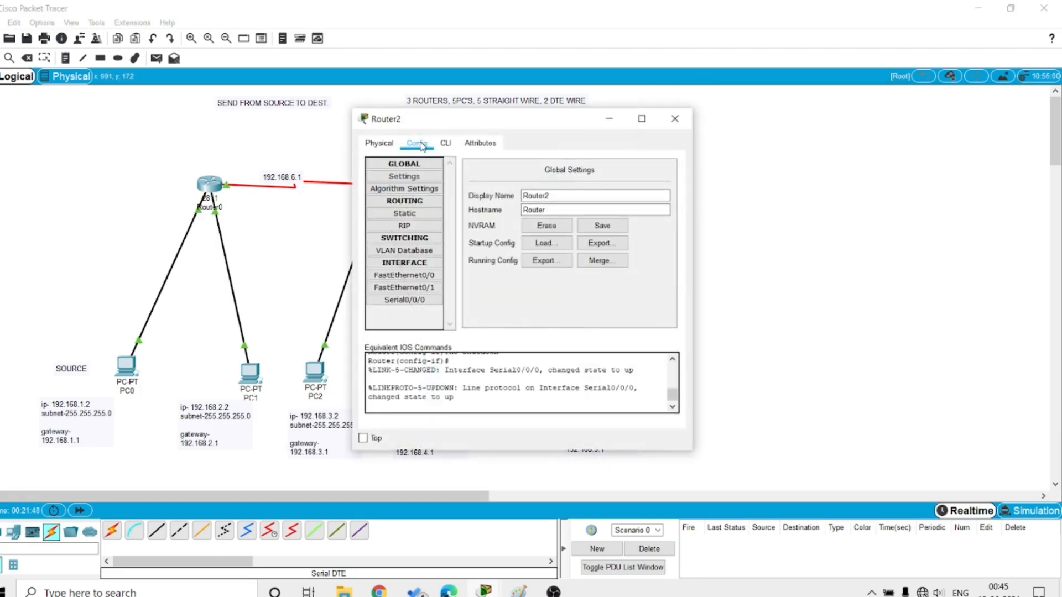
click(446, 142)
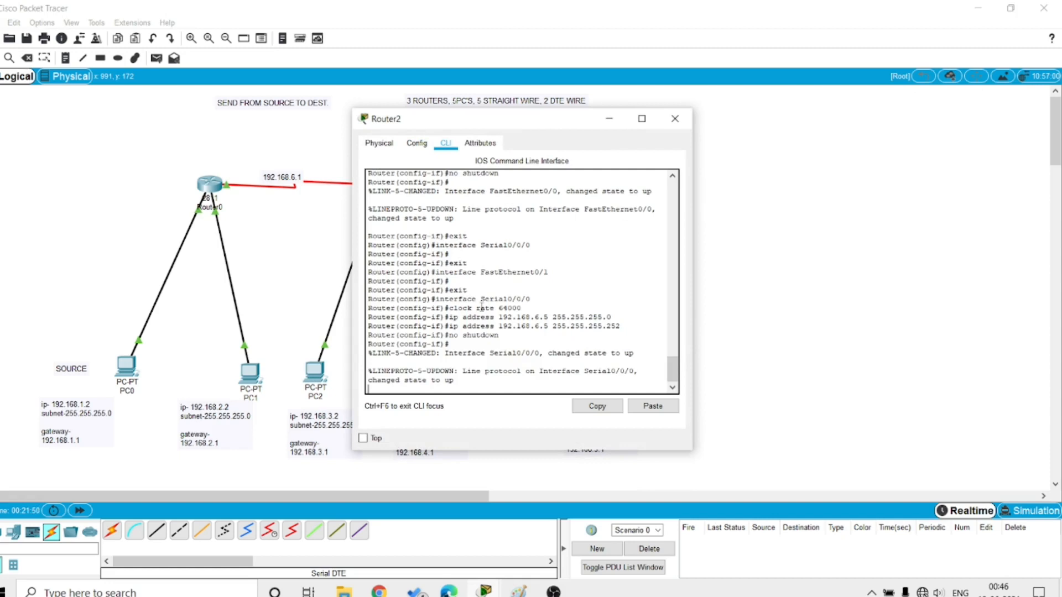
key(Return)
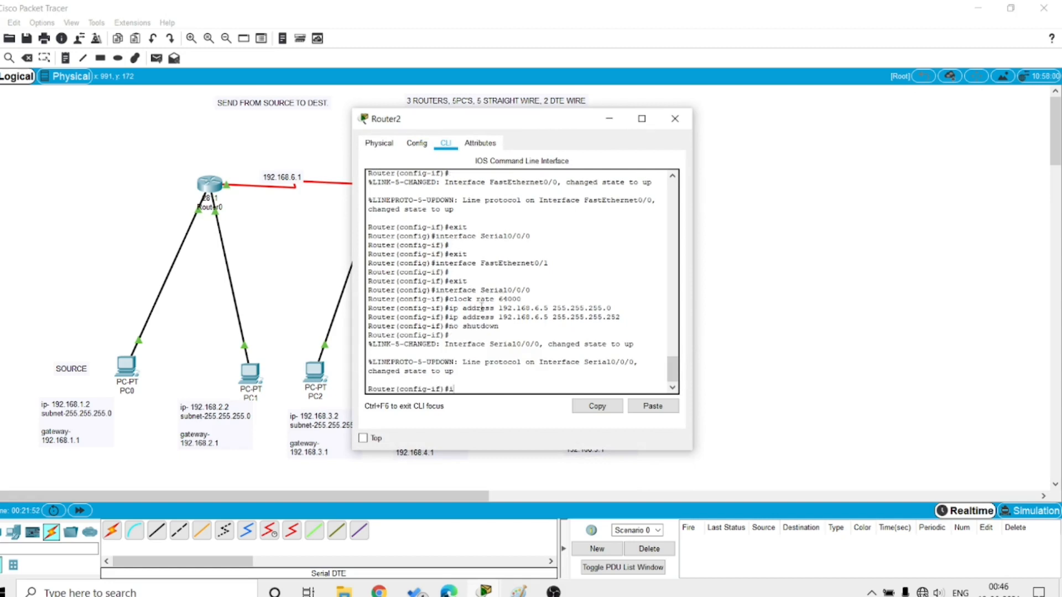
text(i route)
key(BackSpace)
key(BackSpace)
key(BackSpace)
text(p route 192.168.3.0)
drag(440, 123, 339, 142)
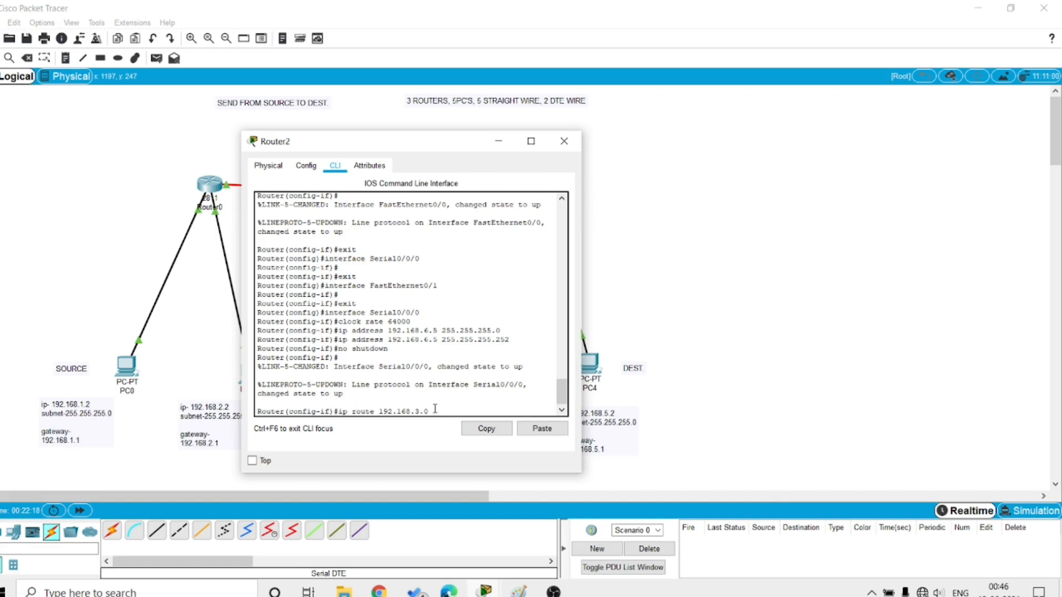
drag(376, 143, 676, 125)
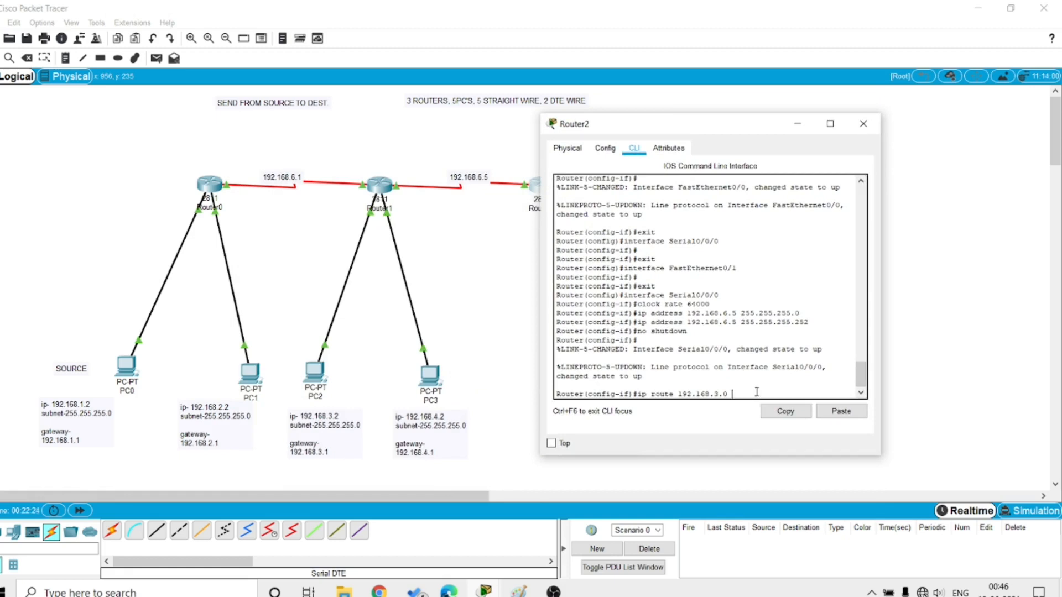
text(255.255.255.252)
text(192.168.6.6)
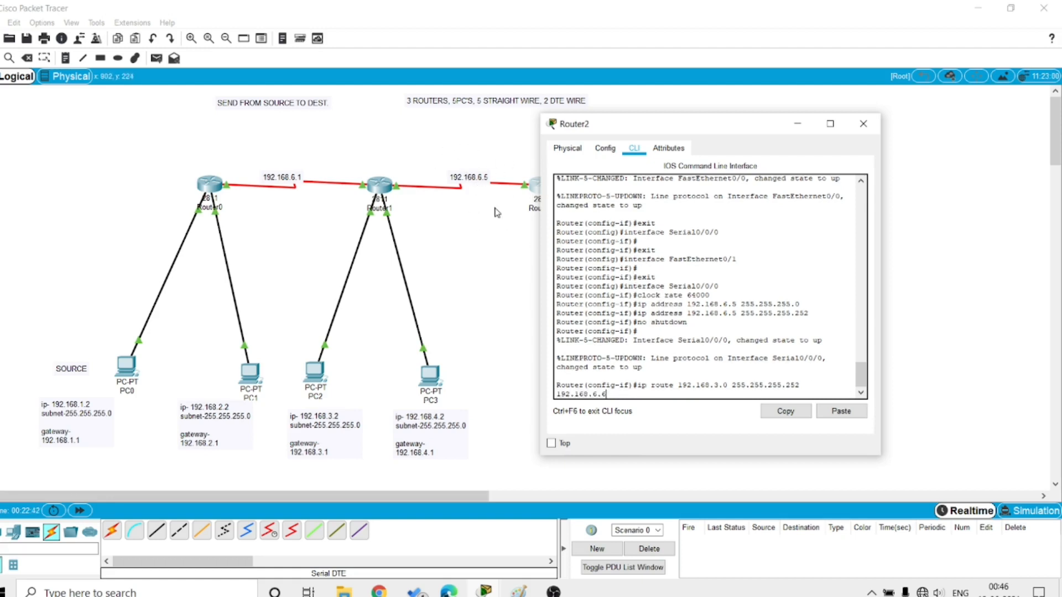
drag(604, 132, 753, 160)
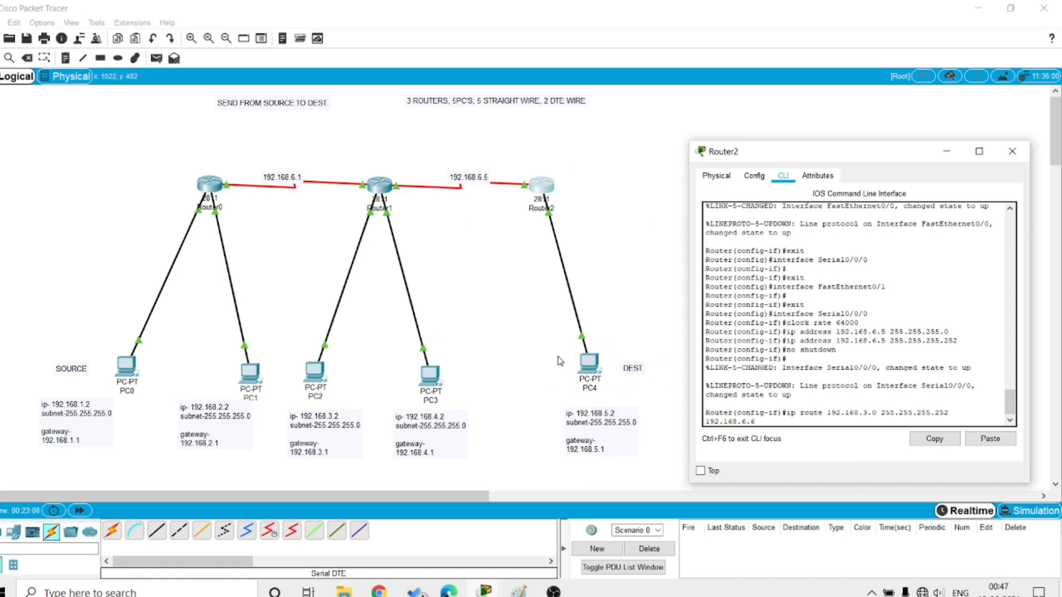
drag(843, 145, 665, 146)
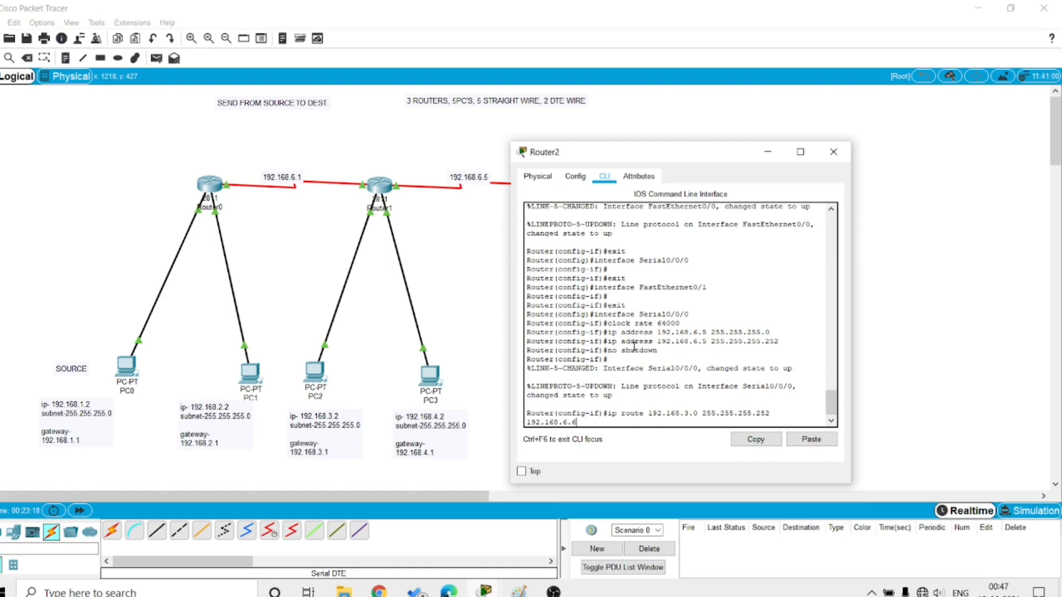
key(Return)
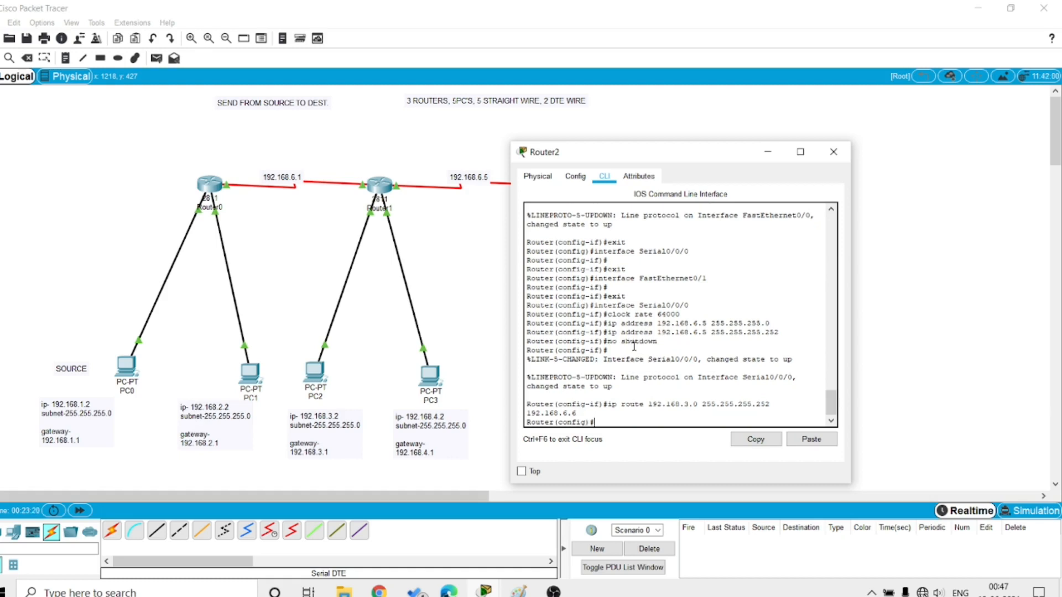
click(833, 152)
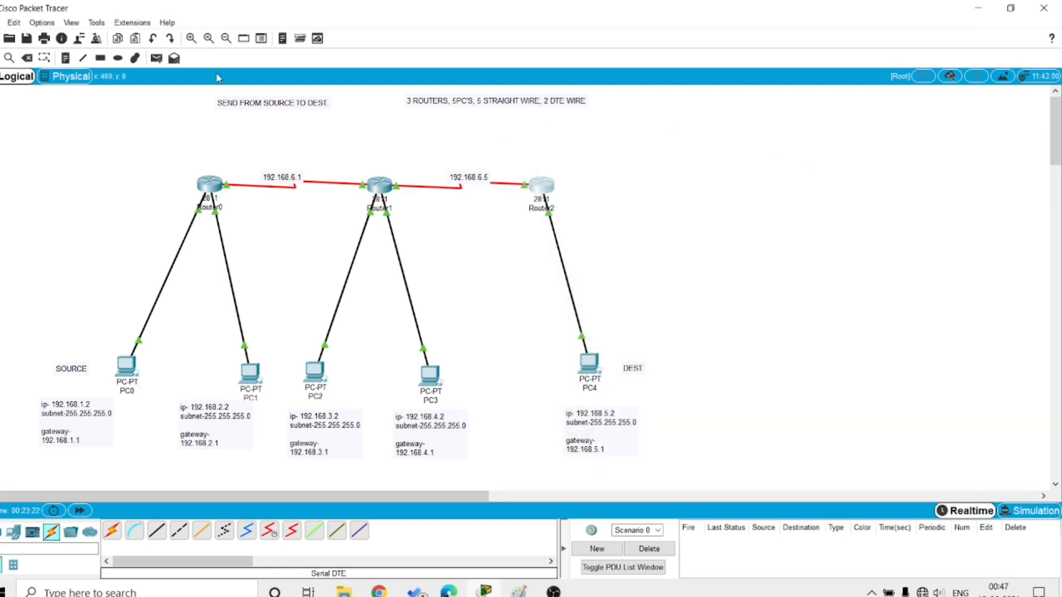
Test the route from PC2 to PC4 with two simple PDUs, deleting the scenario's results after each one.
click(156, 58)
click(314, 372)
click(590, 367)
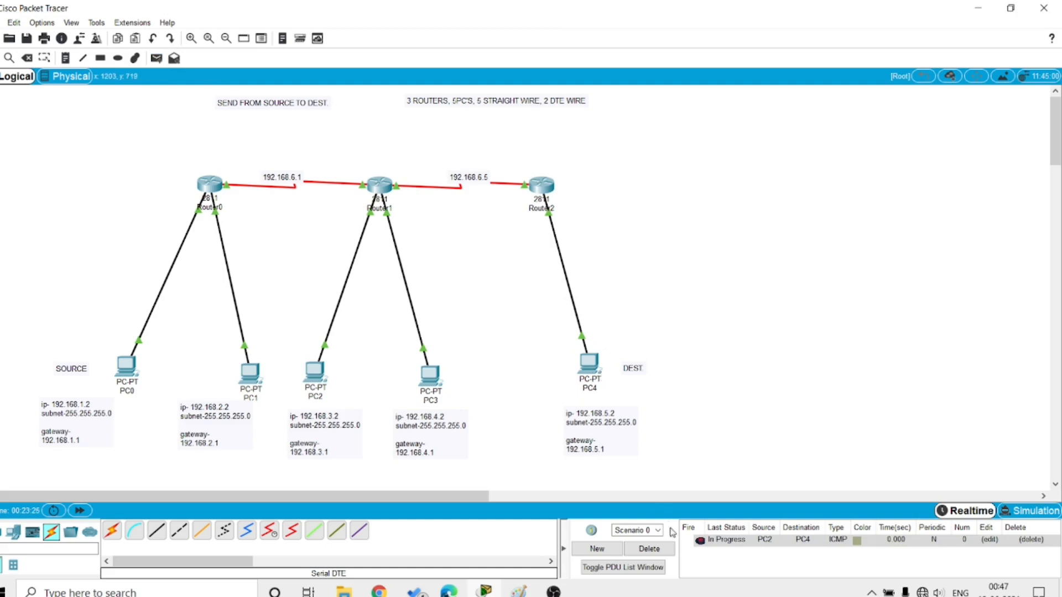
click(650, 548)
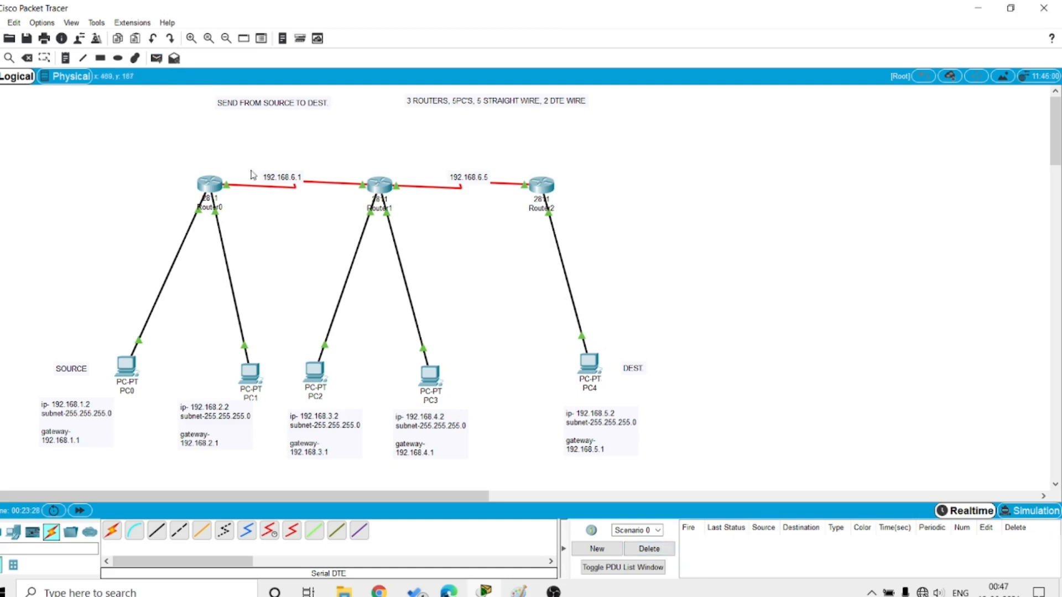
click(156, 58)
click(313, 378)
click(600, 378)
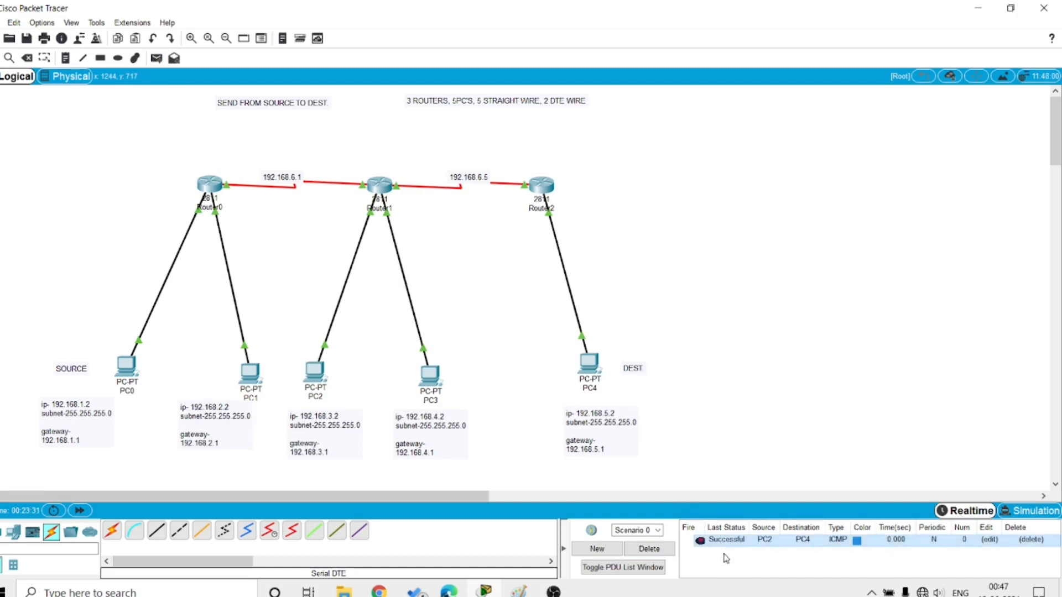
click(661, 553)
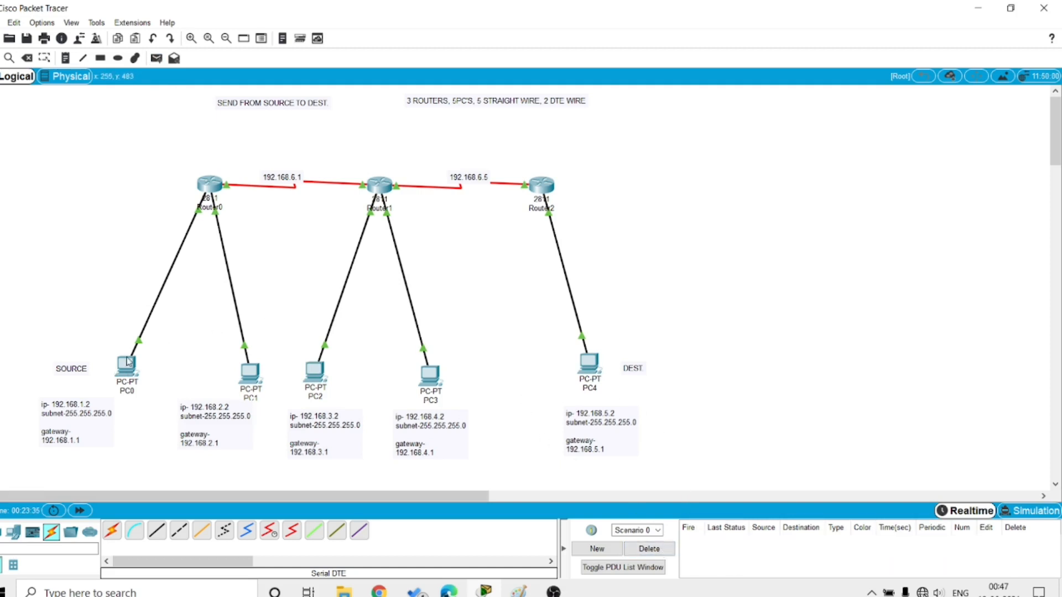
Add a static route on Router0 to network 192.168.5.0 with mask 255.255.255.0 via next hop 192.168.3.2, and close the router window.
mouse_move(128, 361)
click(209, 185)
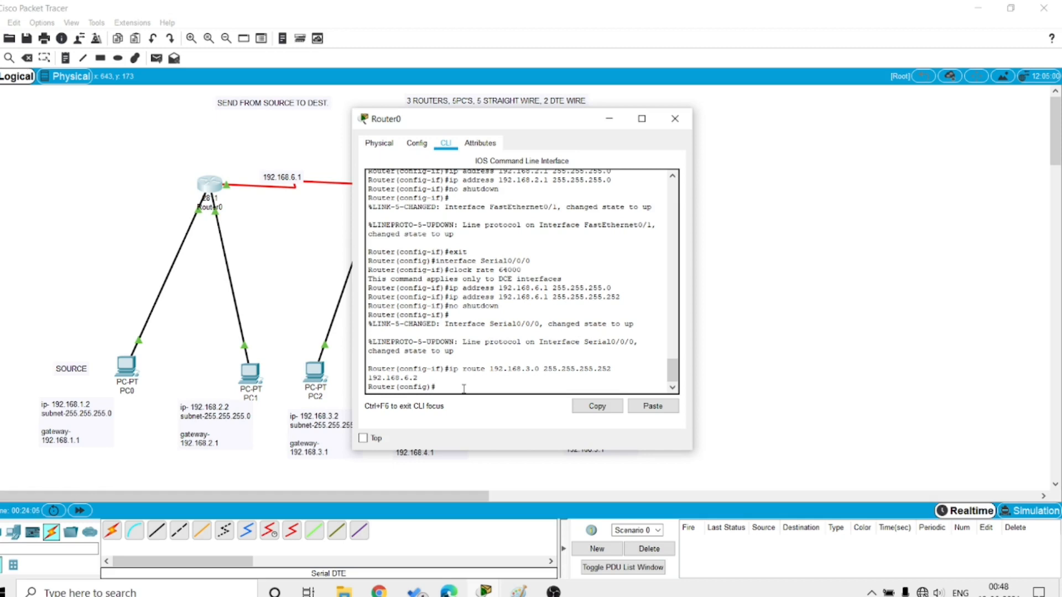
text(ip route 192.168.5.0 255.255.255.0)
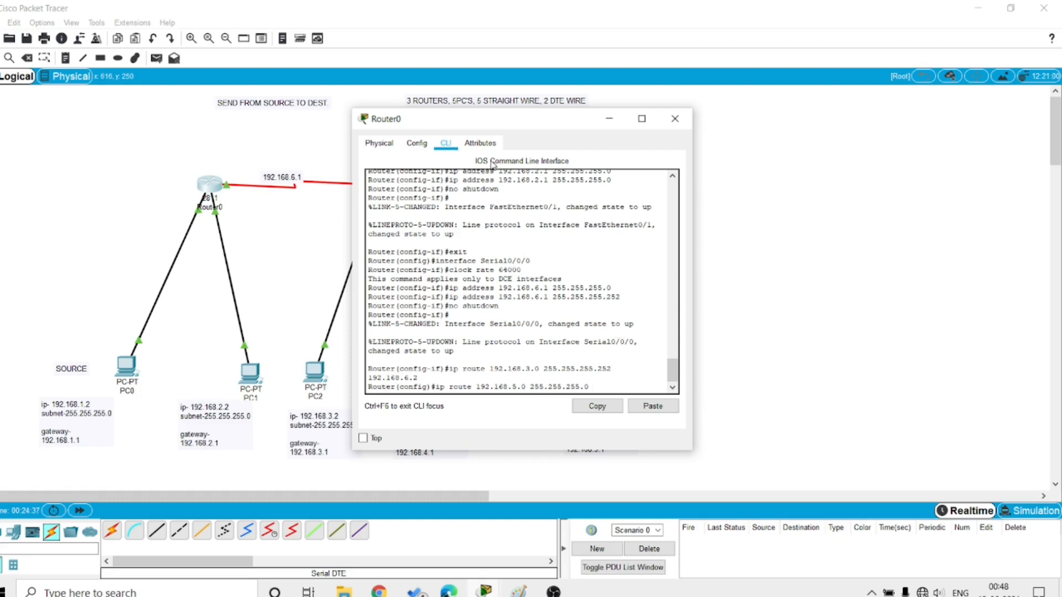
drag(443, 119, 560, 144)
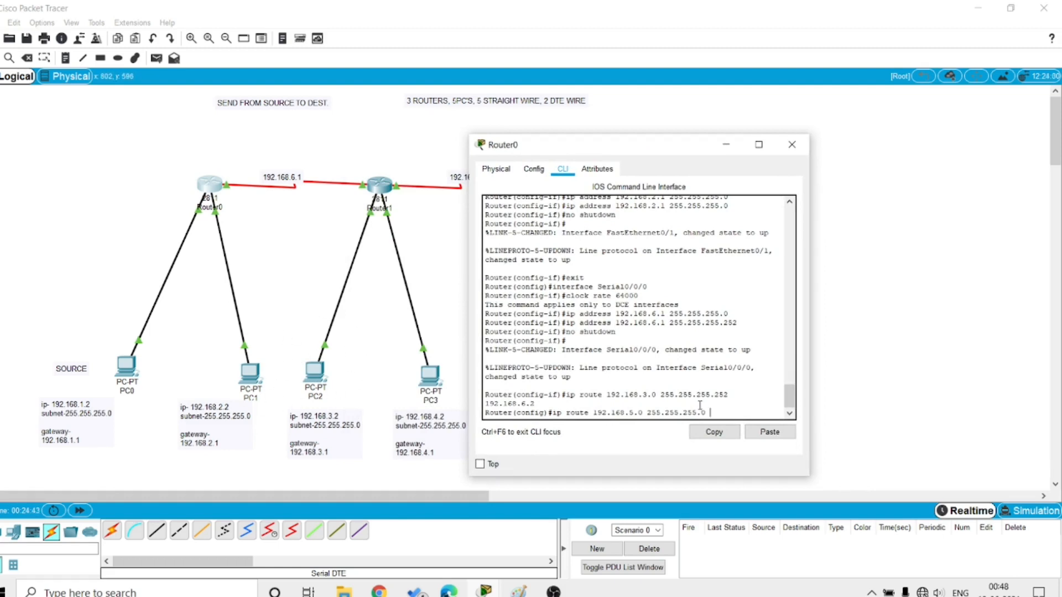
text(192.168.3.2)
key(Return)
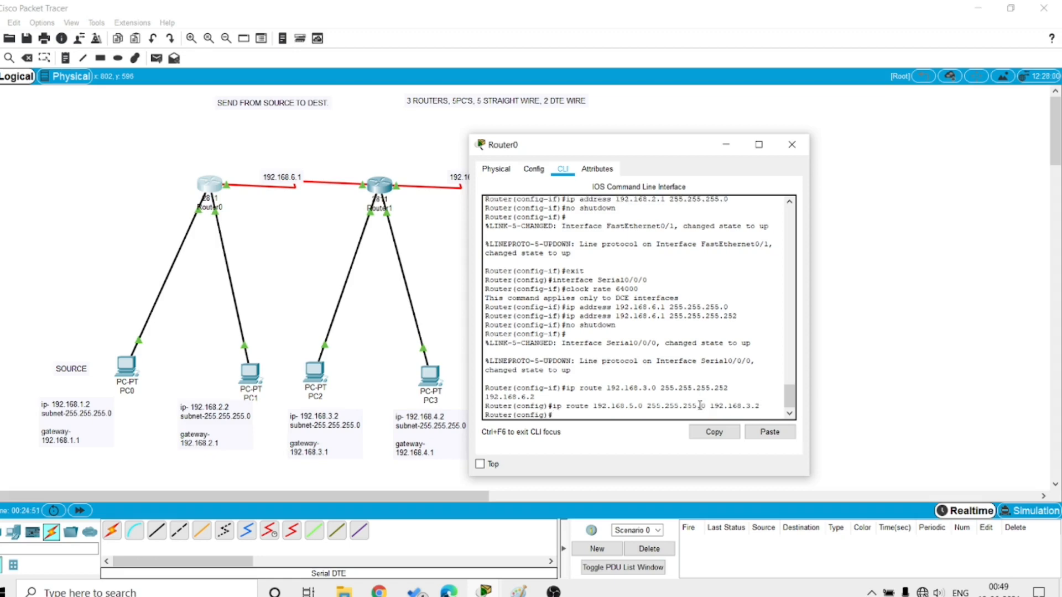
click(792, 144)
Add a static route on Router2 to network 192.168.1.0 with mask 255.255.255.0 via next hop 192.168.3.2.
click(542, 186)
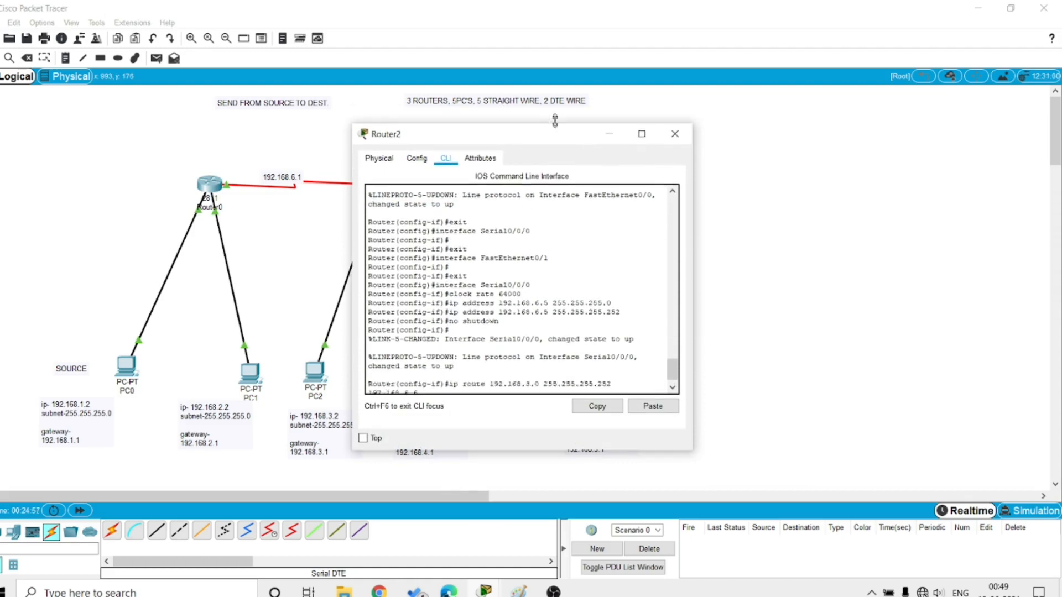
text(ip rp)
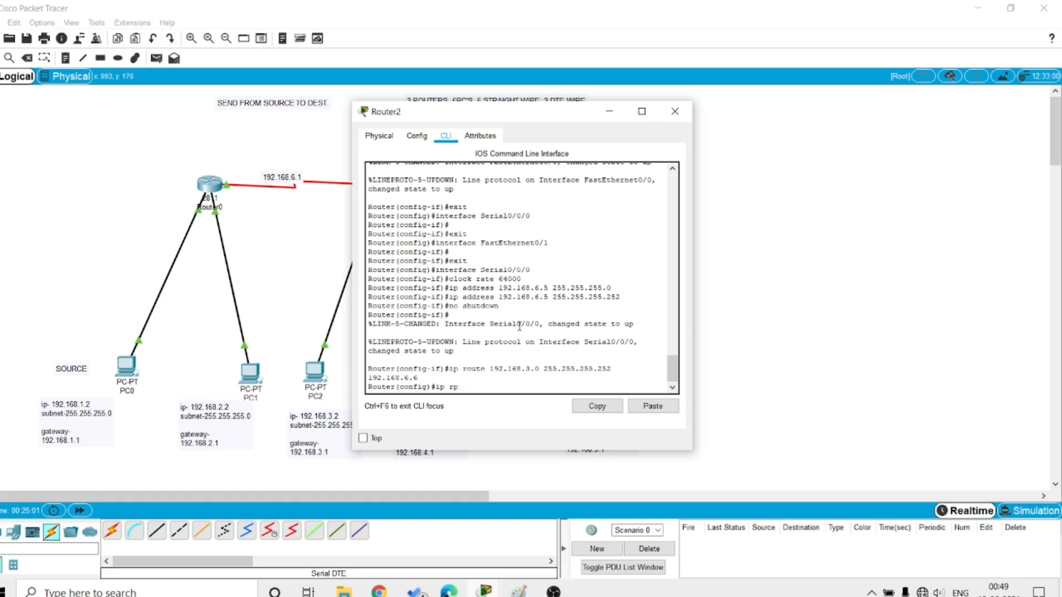
text(uteoute 192.168.1.0)
drag(526, 103, 790, 92)
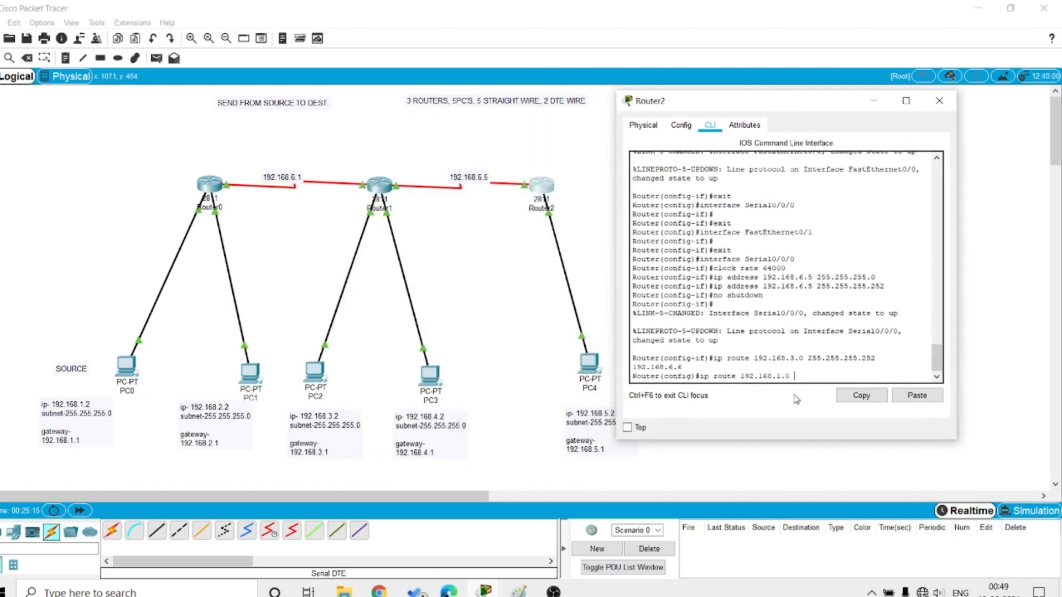
drag(798, 380, 753, 376)
click(754, 376)
drag(794, 376, 740, 376)
click(740, 376)
text(255.255.255.0)
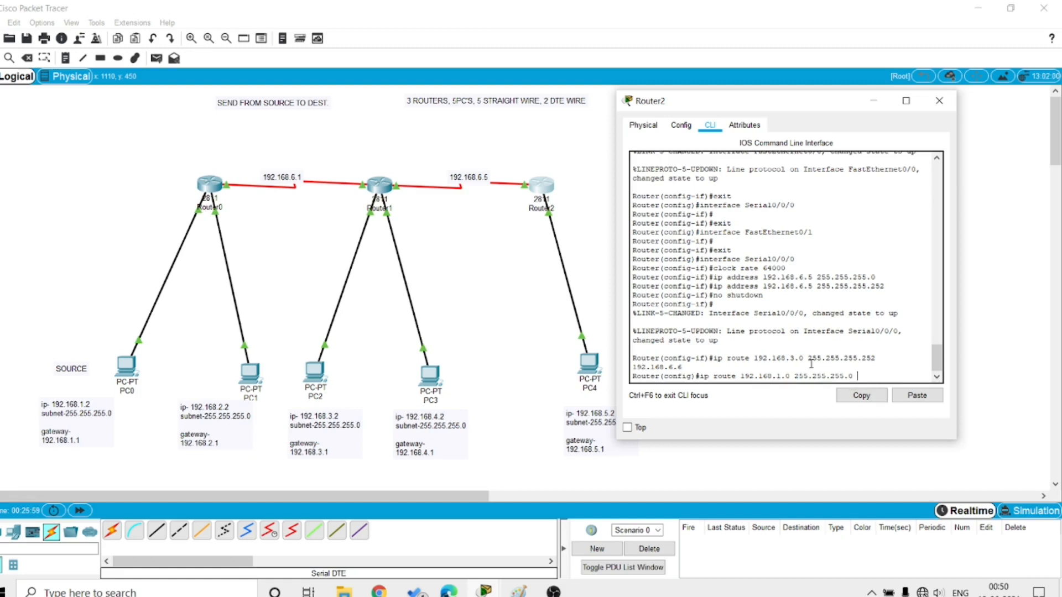
text(192.168.3.2)
key(Return)
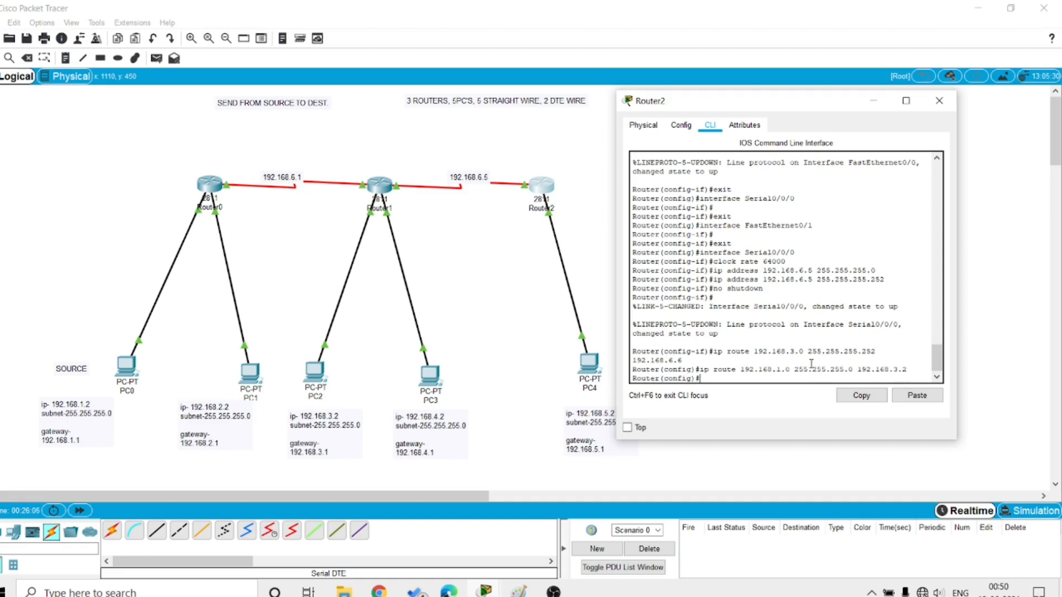
Close the Router2 window, test the route with a simple PDU from PC0 to PC4, and delete the scenario's results.
click(939, 100)
click(156, 58)
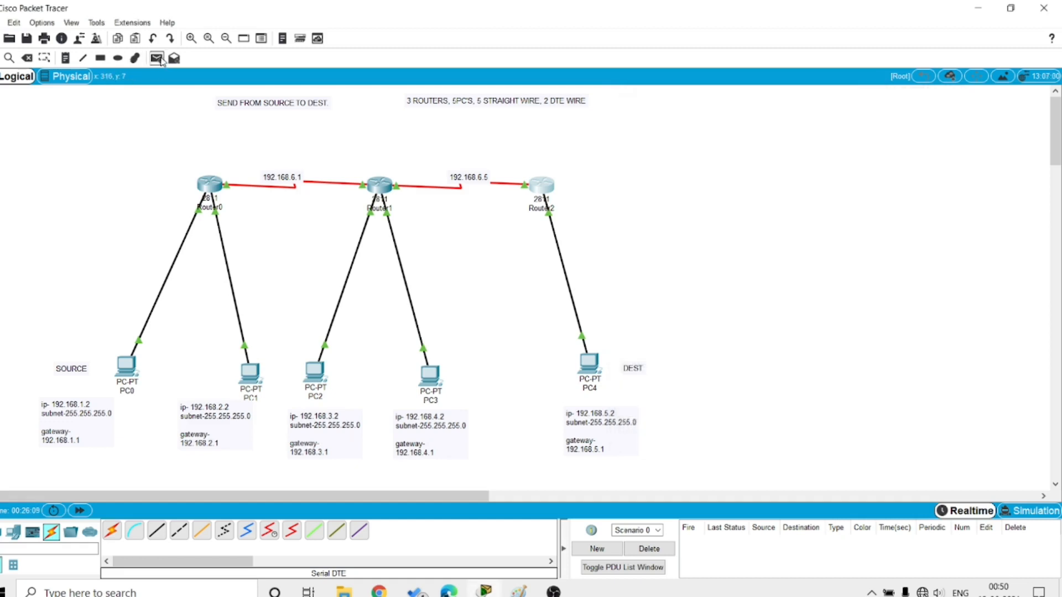
click(126, 366)
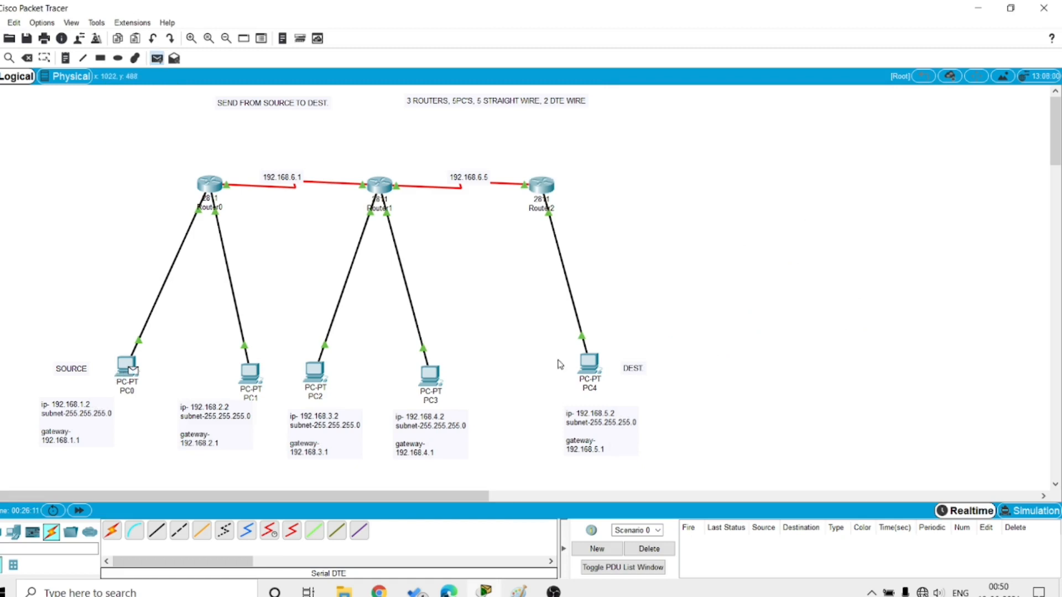
click(588, 365)
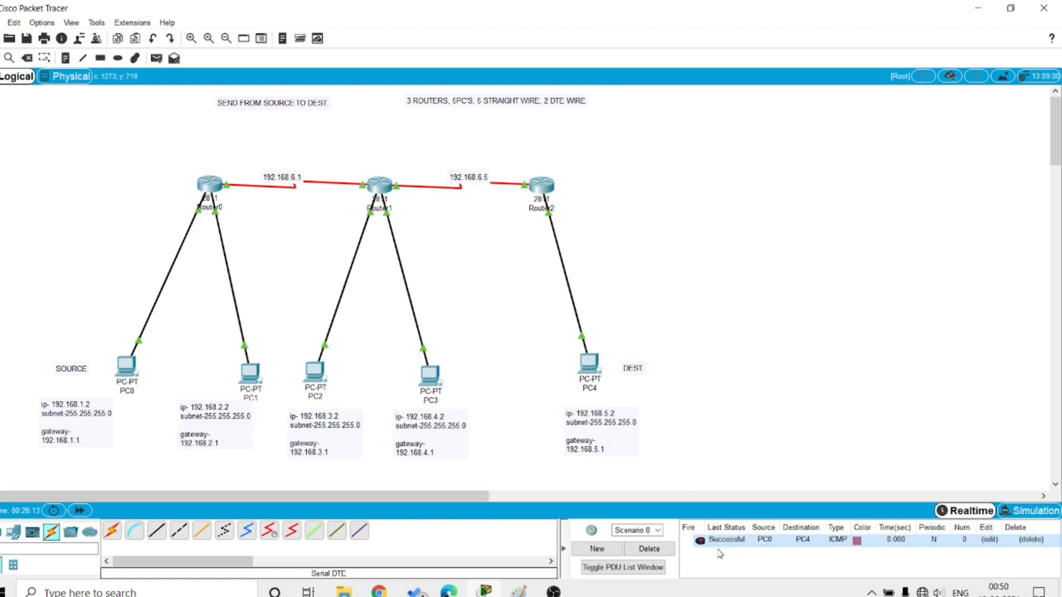
click(657, 550)
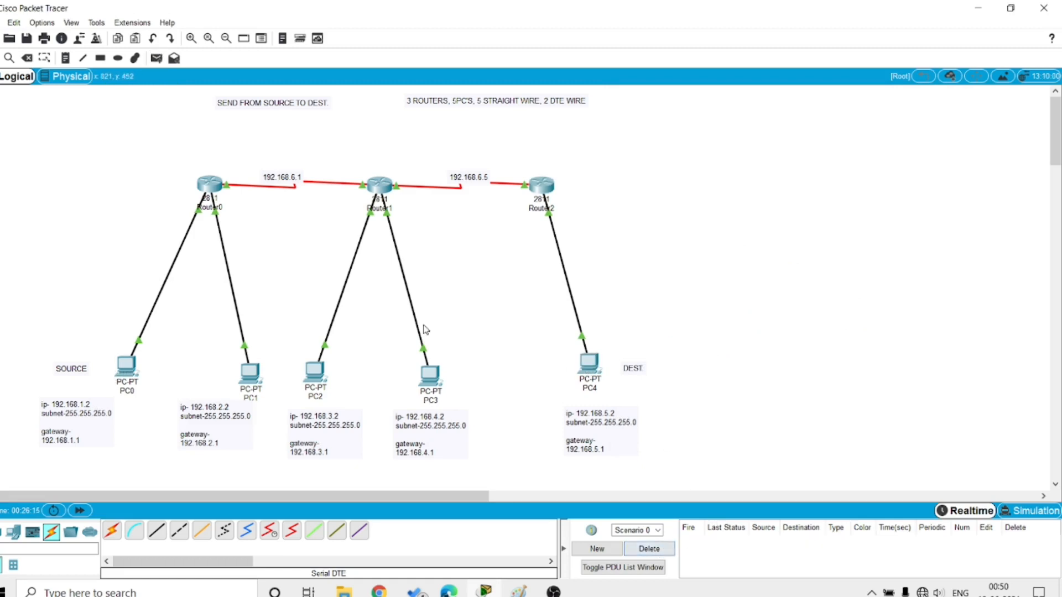
Send a simple PDU from PC4 to PC0 and another from PC0 to PC4.
click(158, 60)
click(589, 364)
click(124, 367)
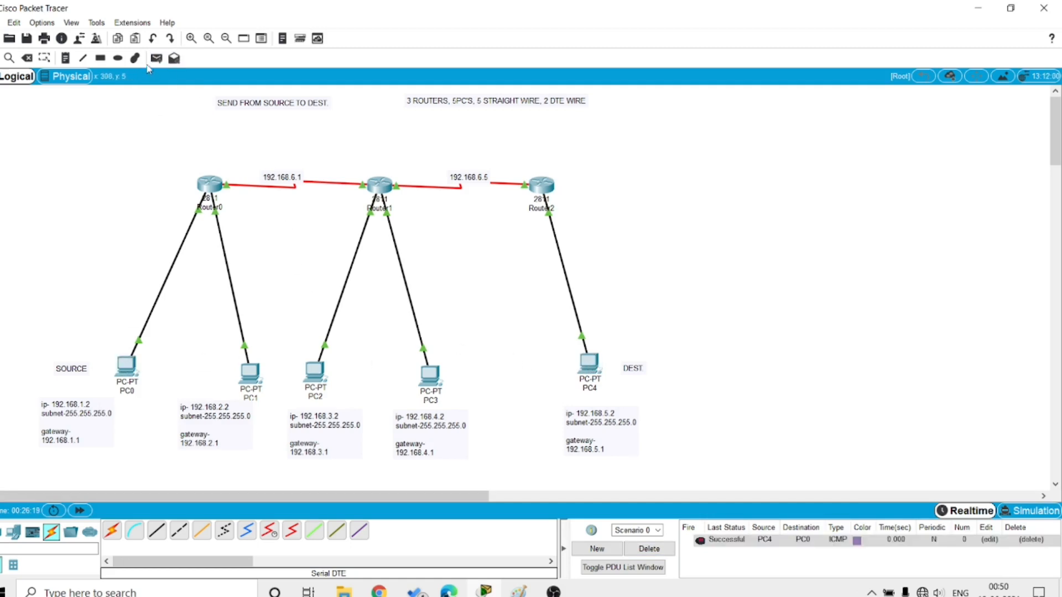
click(128, 364)
click(586, 364)
Send a simple PDU from PC2 to PC0, and start another one with PC4 as its source.
click(158, 59)
click(325, 368)
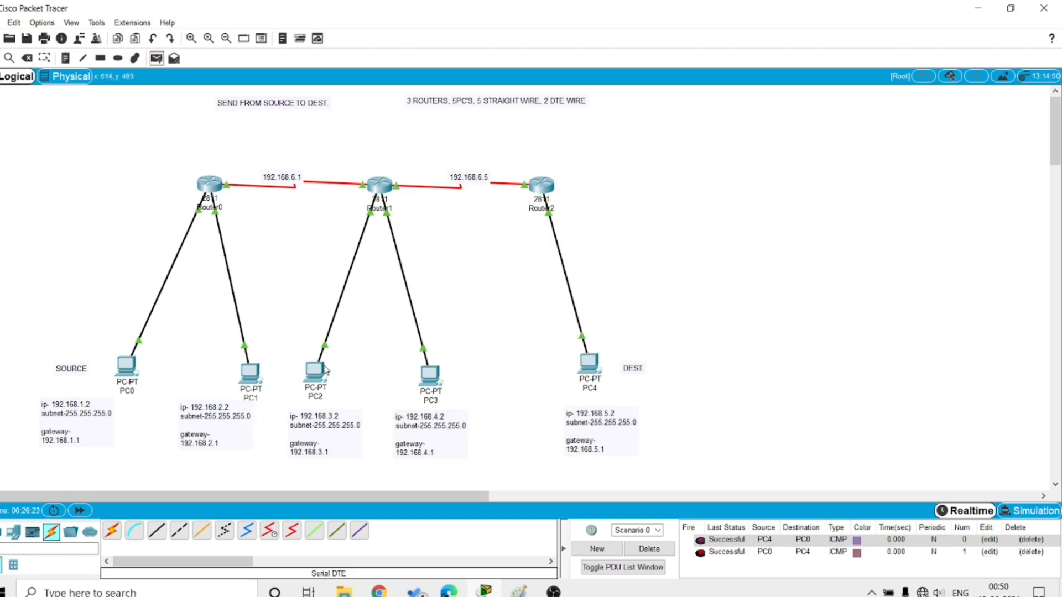
click(137, 364)
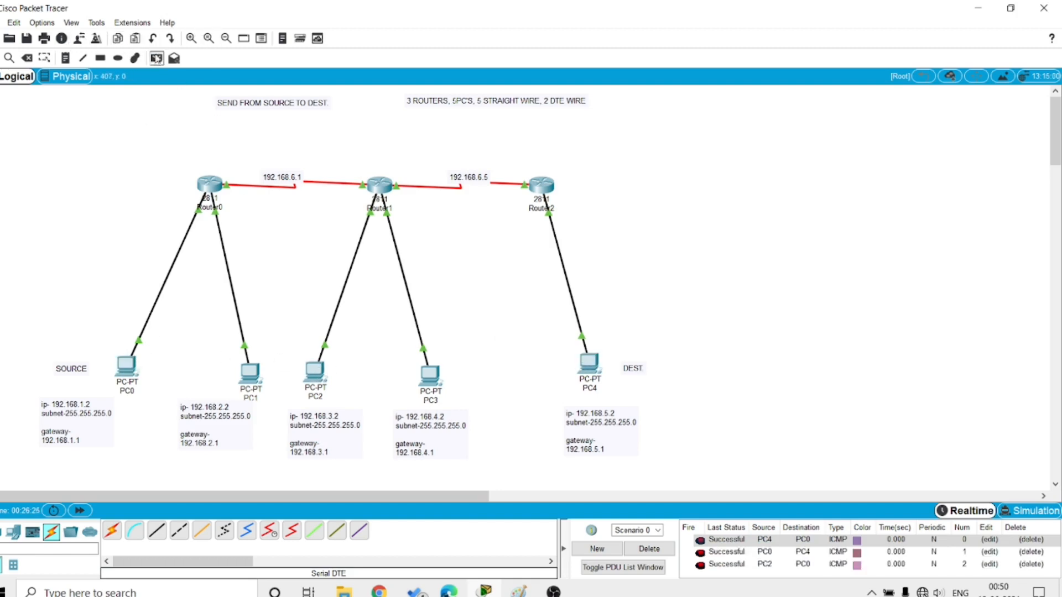
click(158, 59)
click(585, 365)
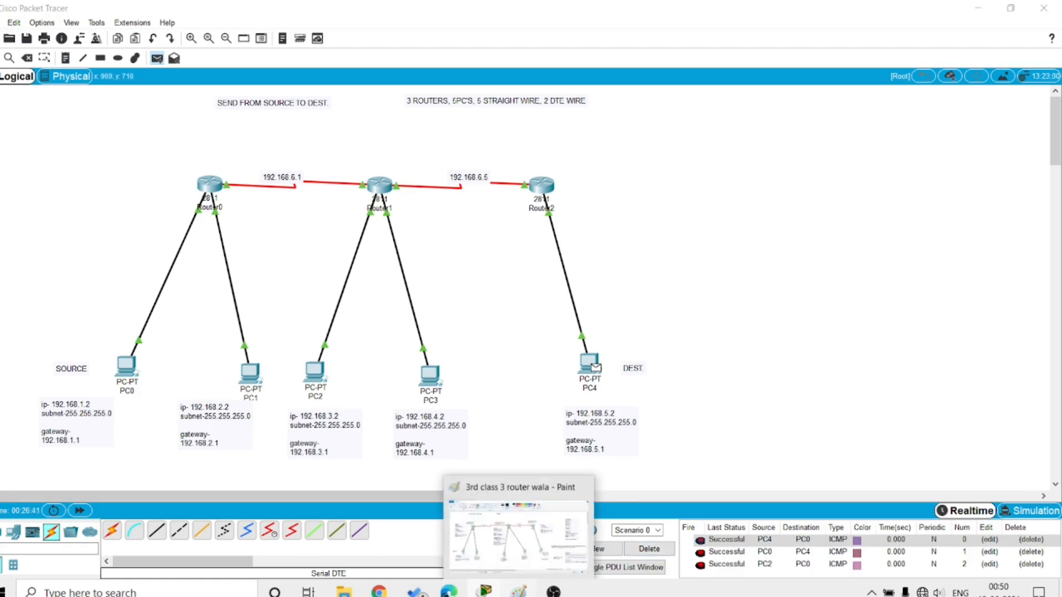
Switch to Paint to review the three-router diagram with its addressing and routing notes, and return to Packet Tracer.
click(519, 591)
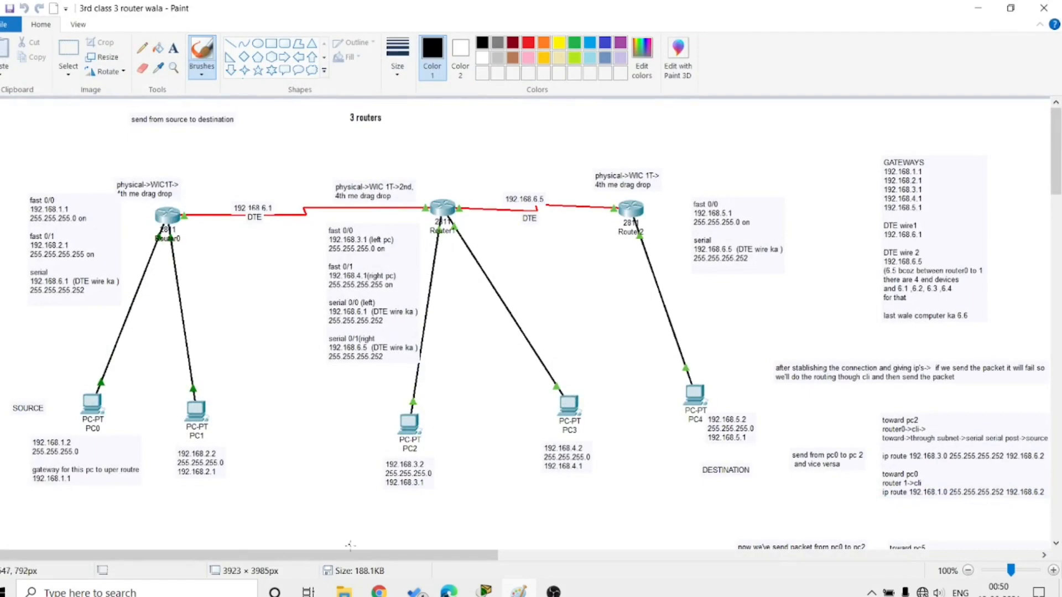
drag(359, 555, 298, 551)
scroll(366, 383, down, 2)
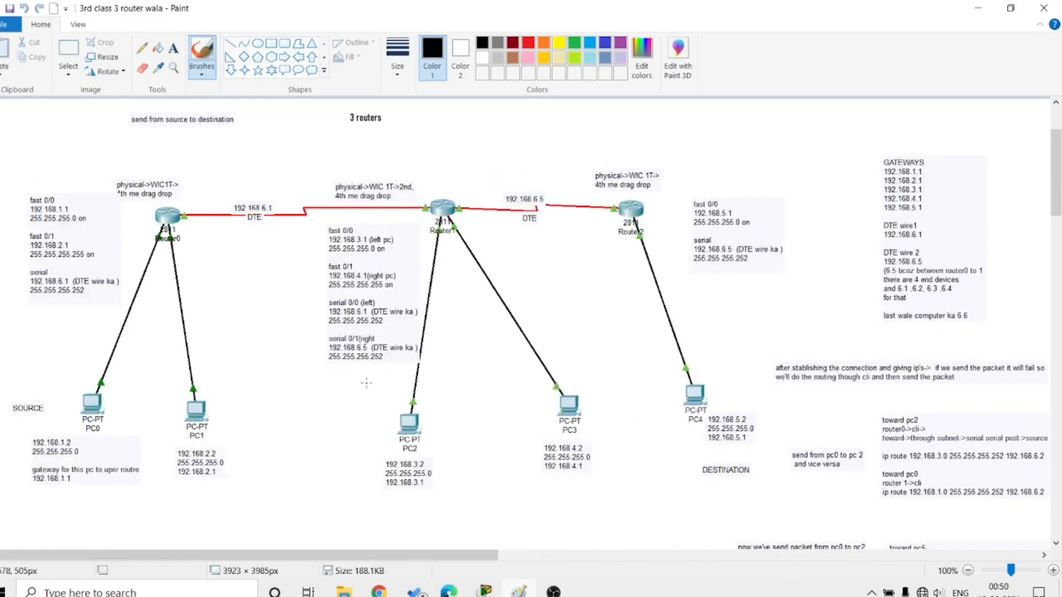
scroll(366, 384, down, 4)
scroll(367, 378, up, 4)
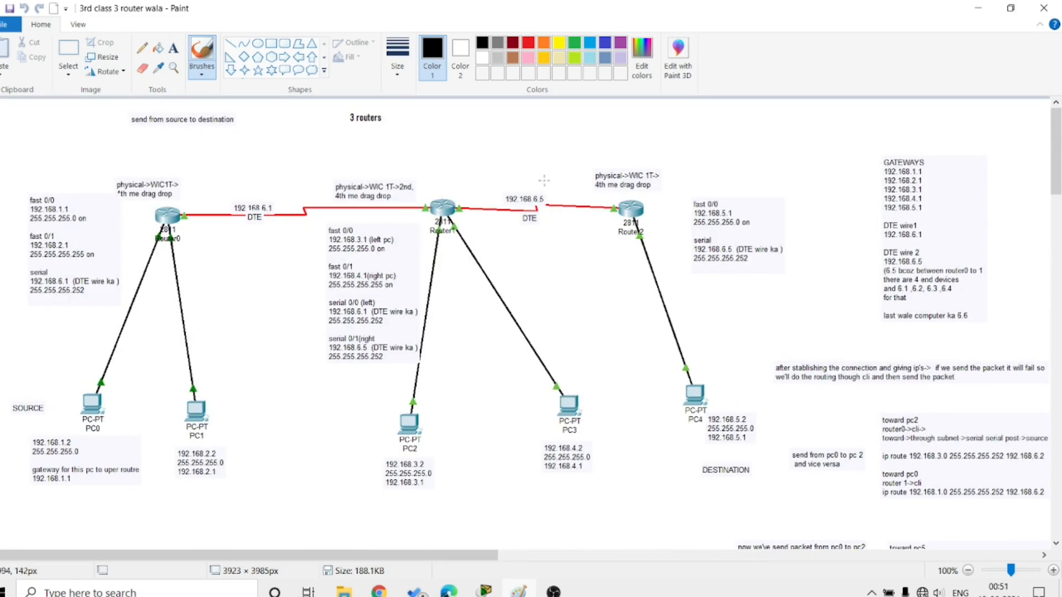
click(988, 6)
scroll(495, 356, up, 2)
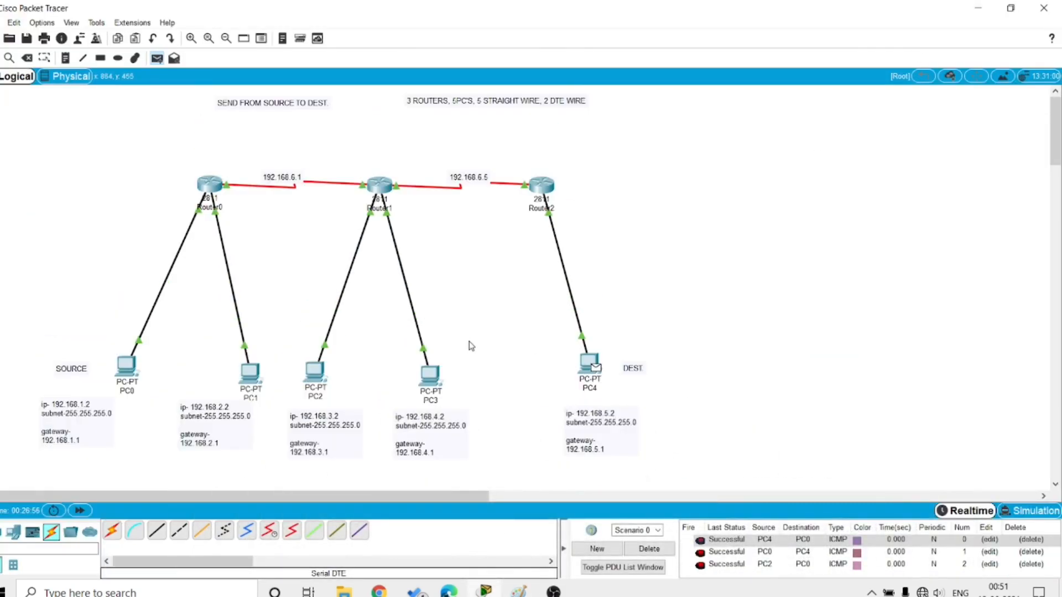